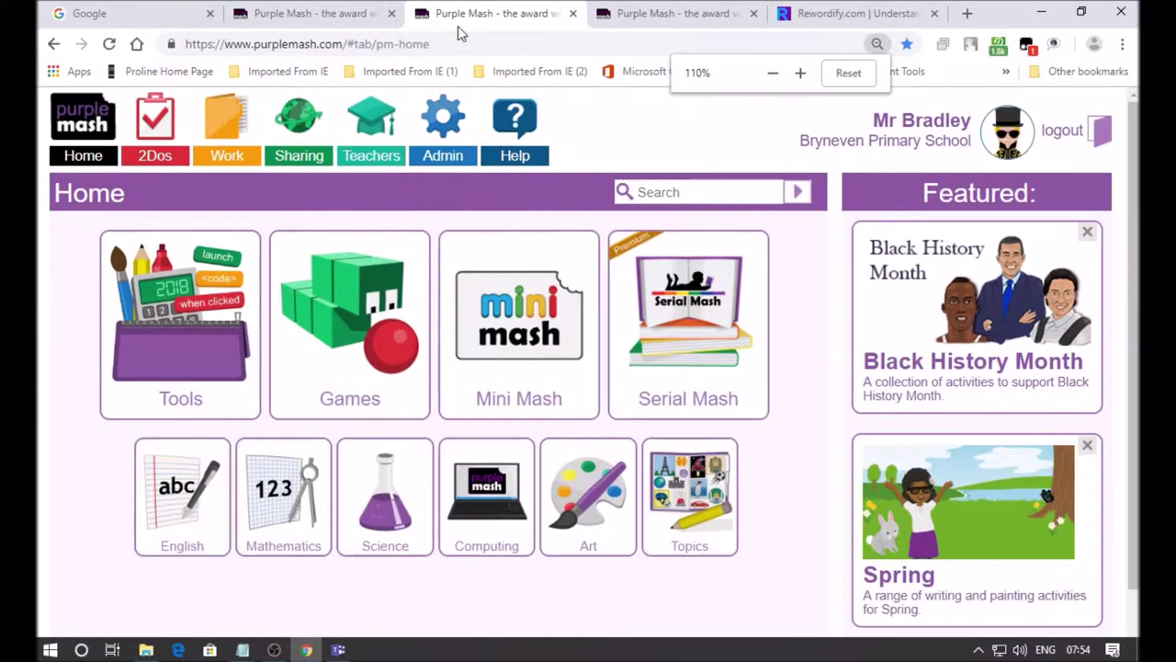
Switch to the second Purple Mash tab and go to its Home page.
{"action": "left_click", "coordinate": [656, 13]}
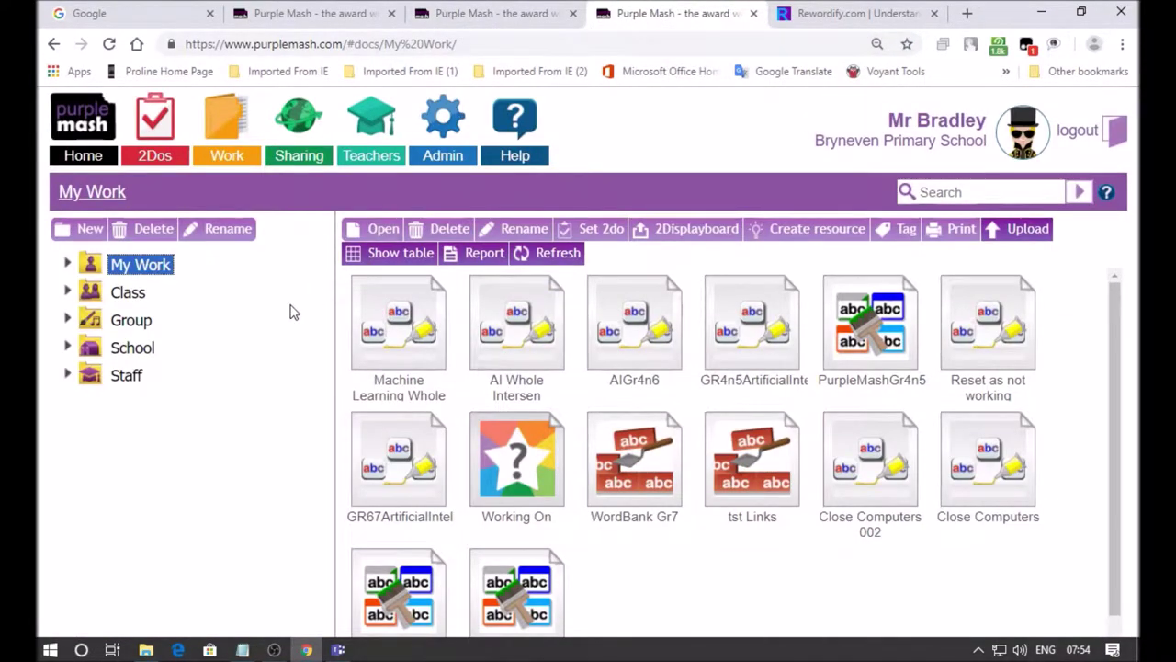
{"action": "left_click", "coordinate": [306, 13]}
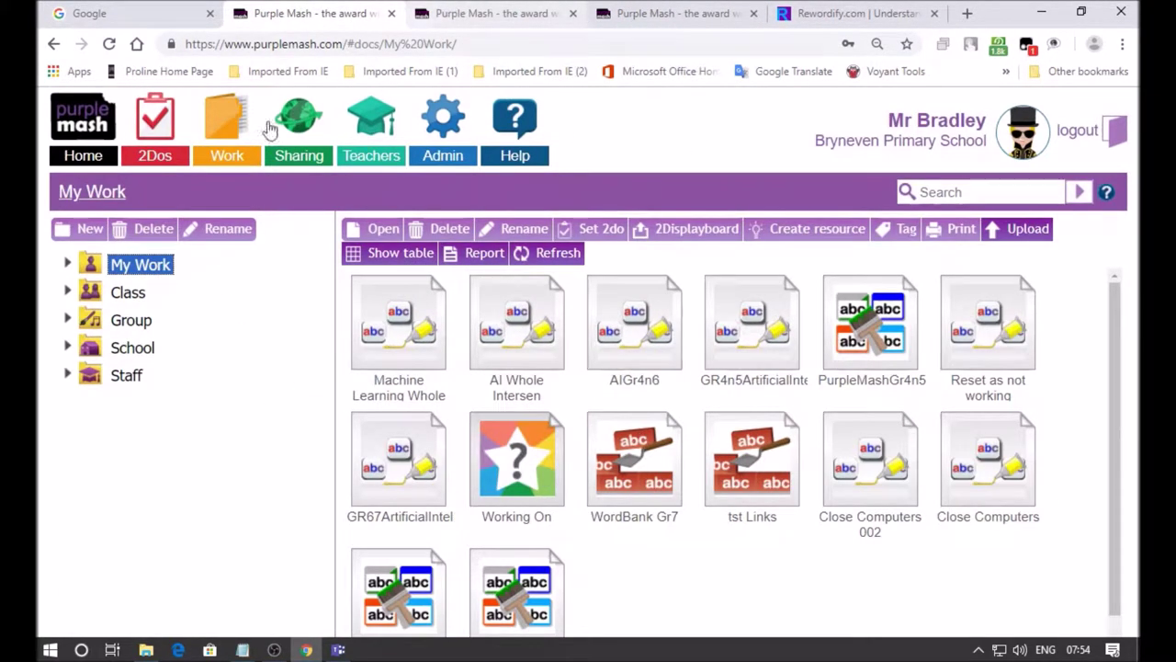
{"action": "left_click", "coordinate": [83, 158]}
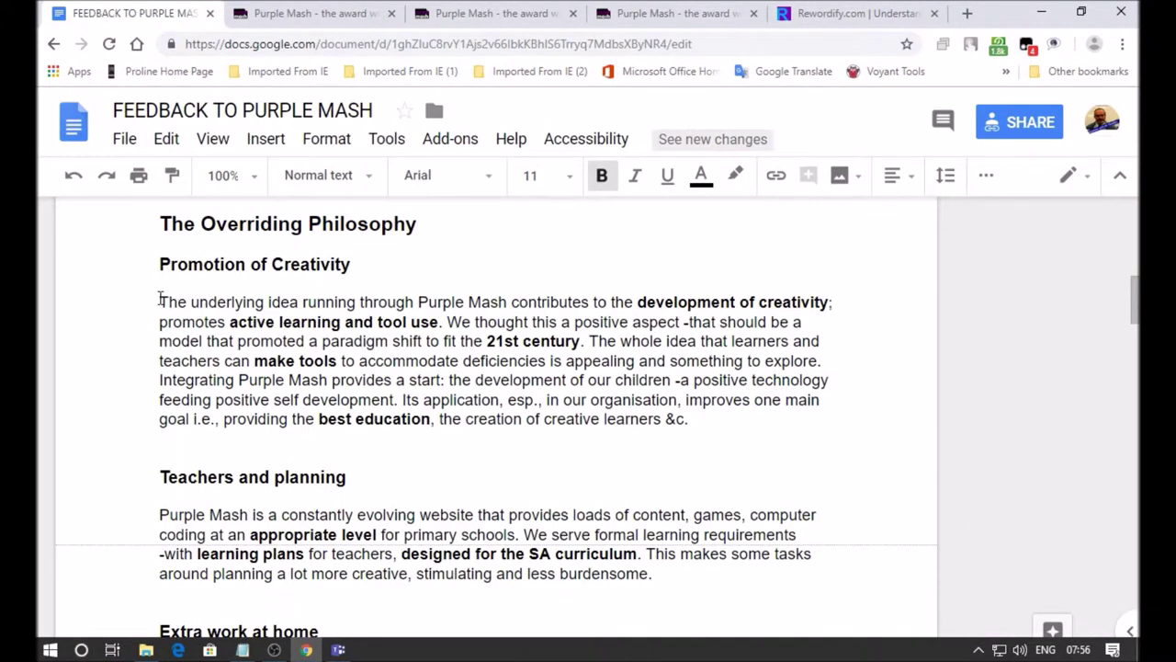
Copy the Promotion of Creativity paragraph from the Google Docs feedback document.
{"action": "left_click_drag", "start_coordinate": [159, 301], "coordinate": [396, 399]}
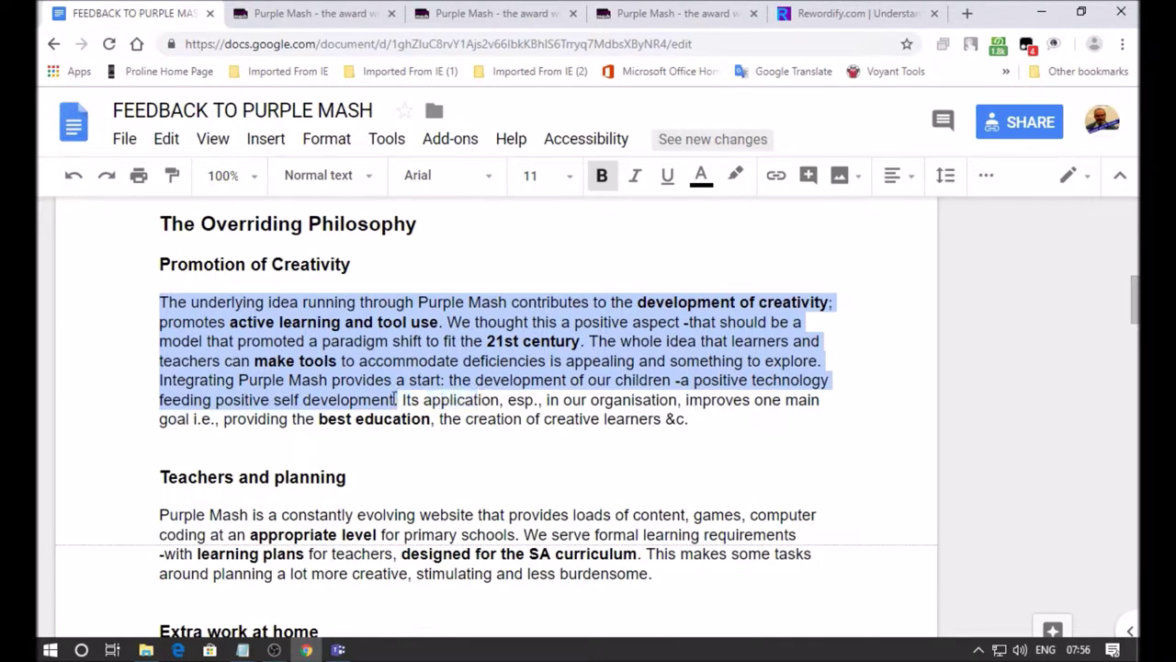
{"action": "right_click", "coordinate": [254, 358]}
{"action": "left_click", "coordinate": [300, 246]}
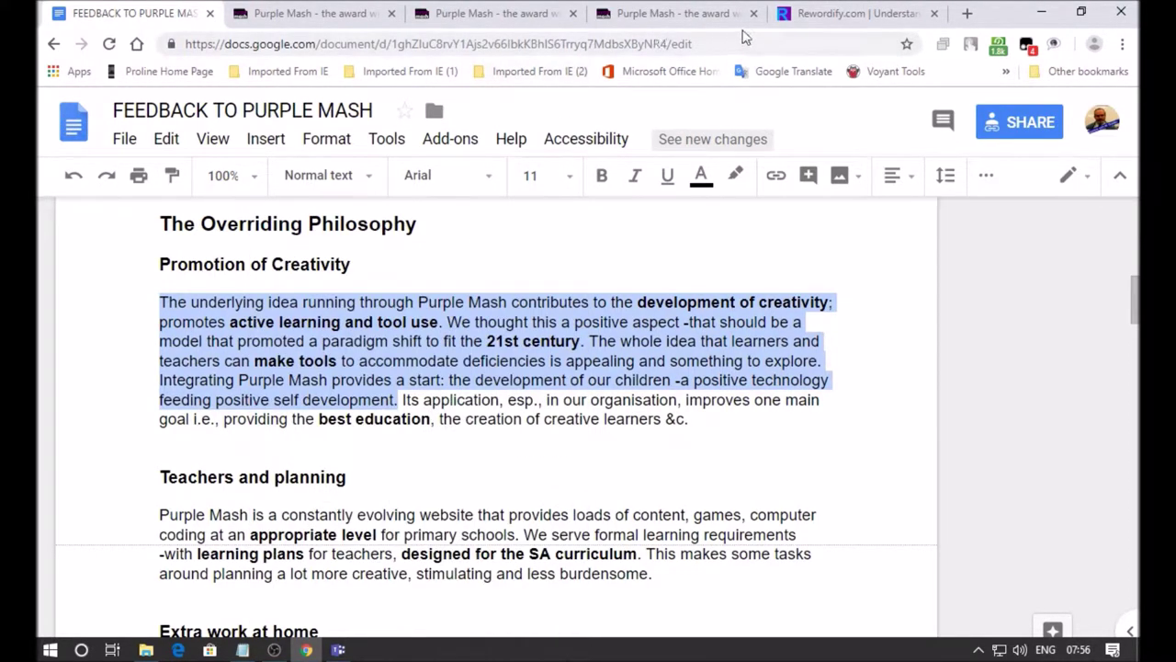
{"action": "left_click", "coordinate": [807, 18]}
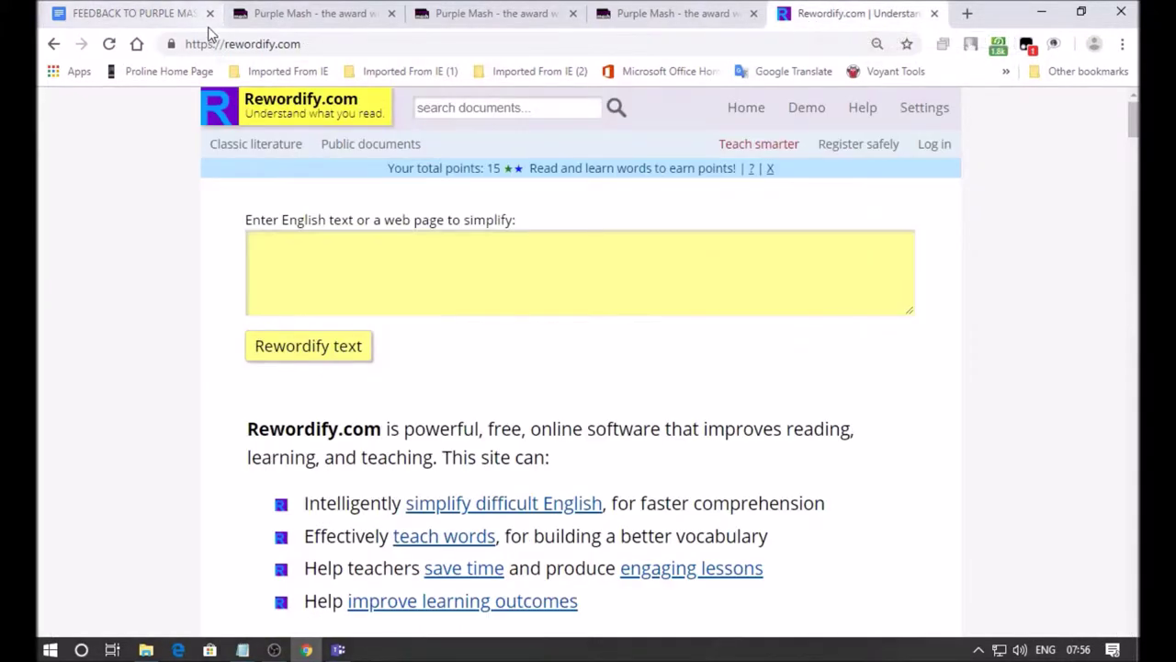
Paste the paragraph into Rewordify as plain text and rewordify it.
{"action": "left_click", "coordinate": [297, 269]}
{"action": "right_click", "coordinate": [265, 245]}
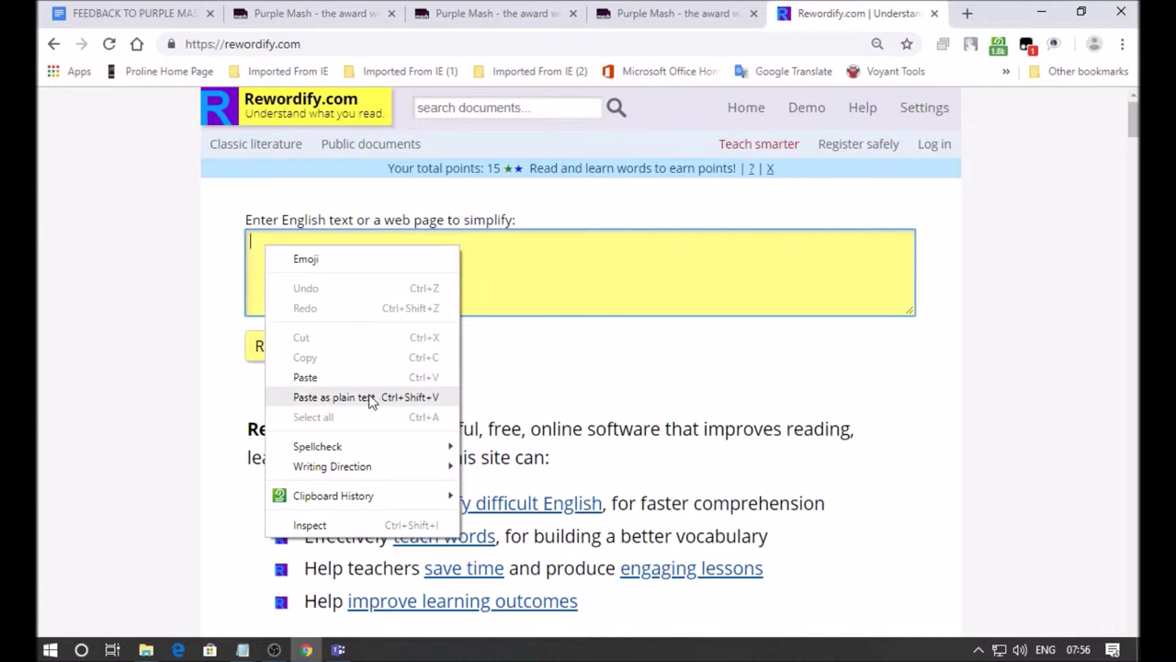
{"action": "left_click", "coordinate": [331, 397]}
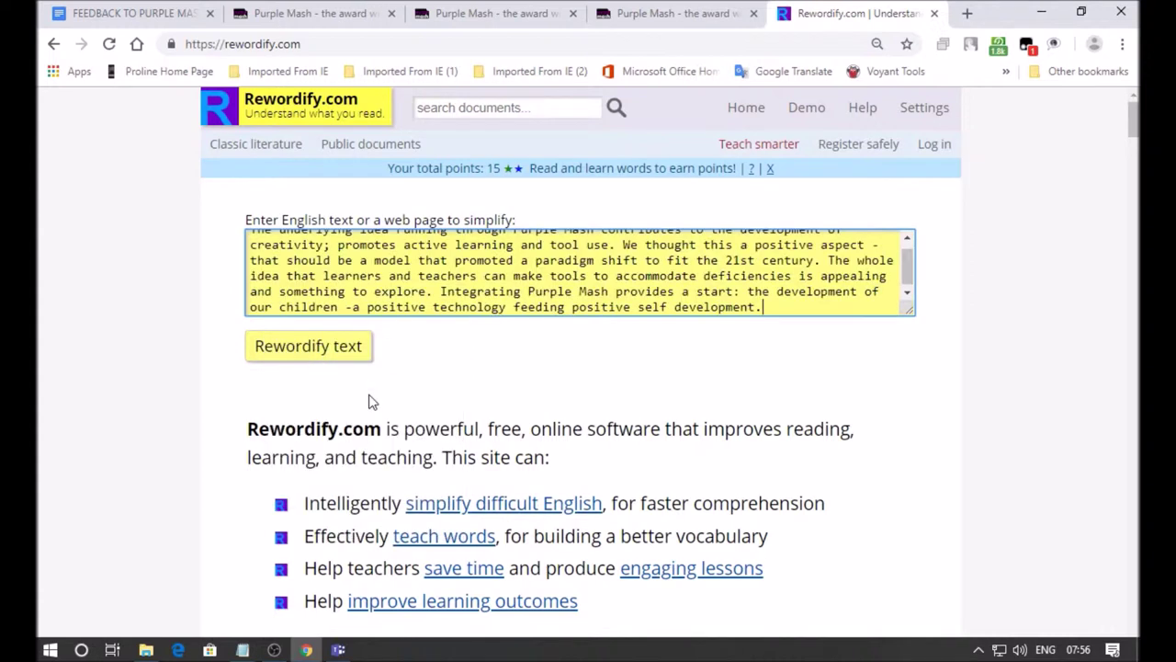
{"action": "left_click", "coordinate": [319, 350]}
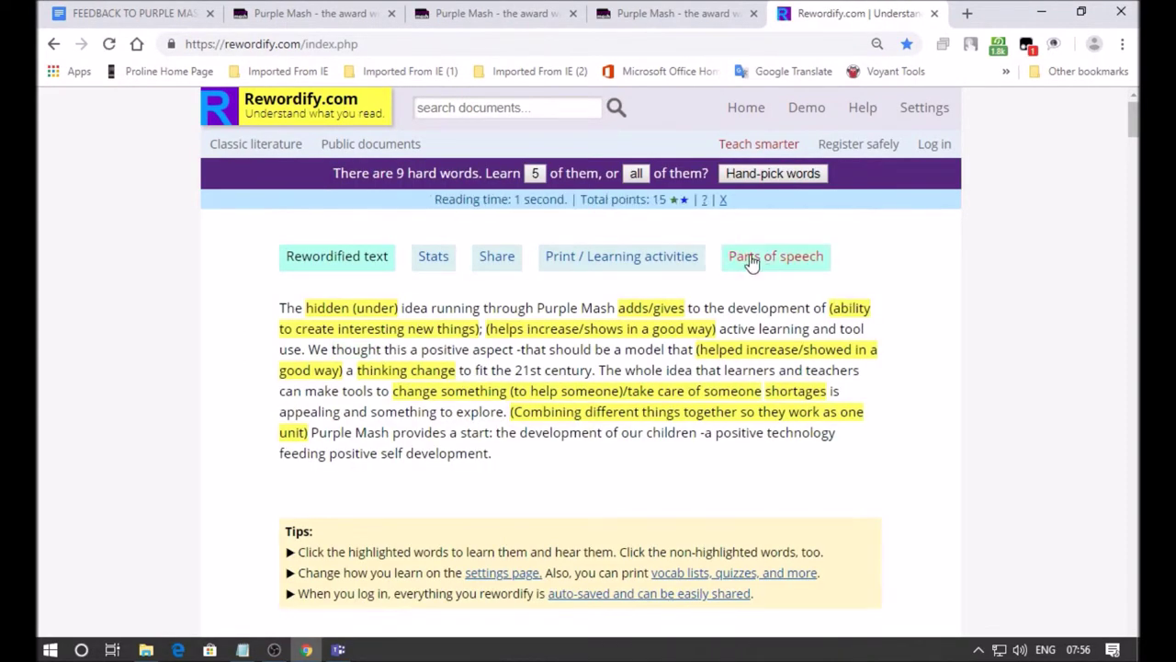
Show the parts-of-speech breakdown with only Noun highlighting left on.
{"action": "left_click", "coordinate": [752, 261]}
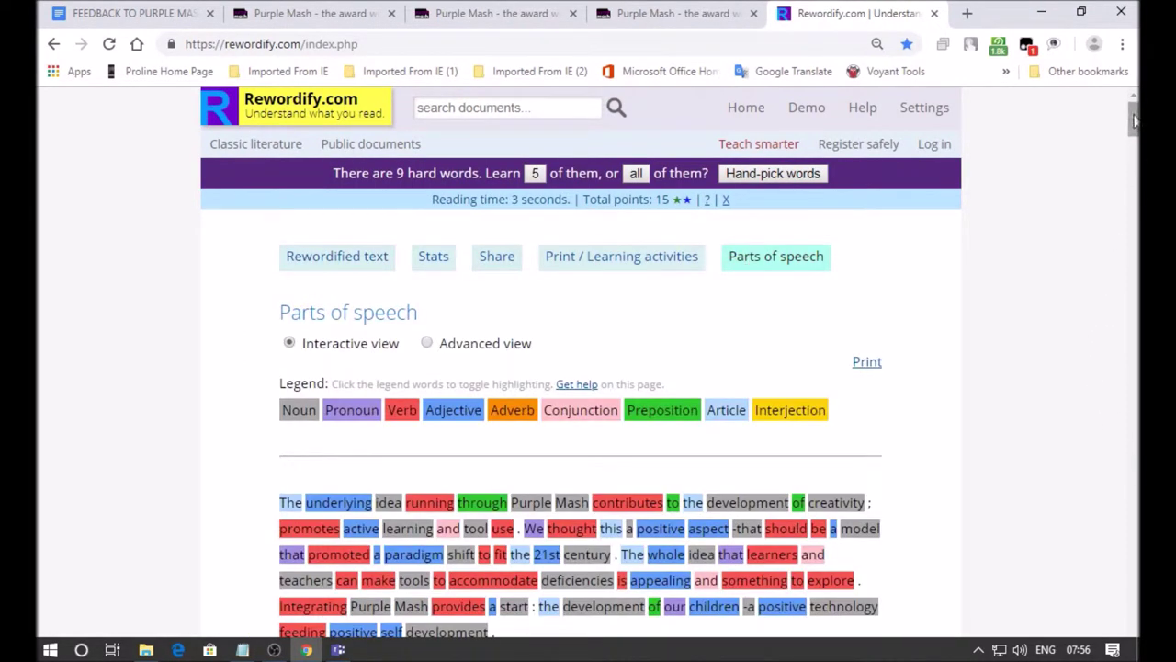
{"action": "left_click", "coordinate": [339, 412]}
{"action": "left_click", "coordinate": [404, 413]}
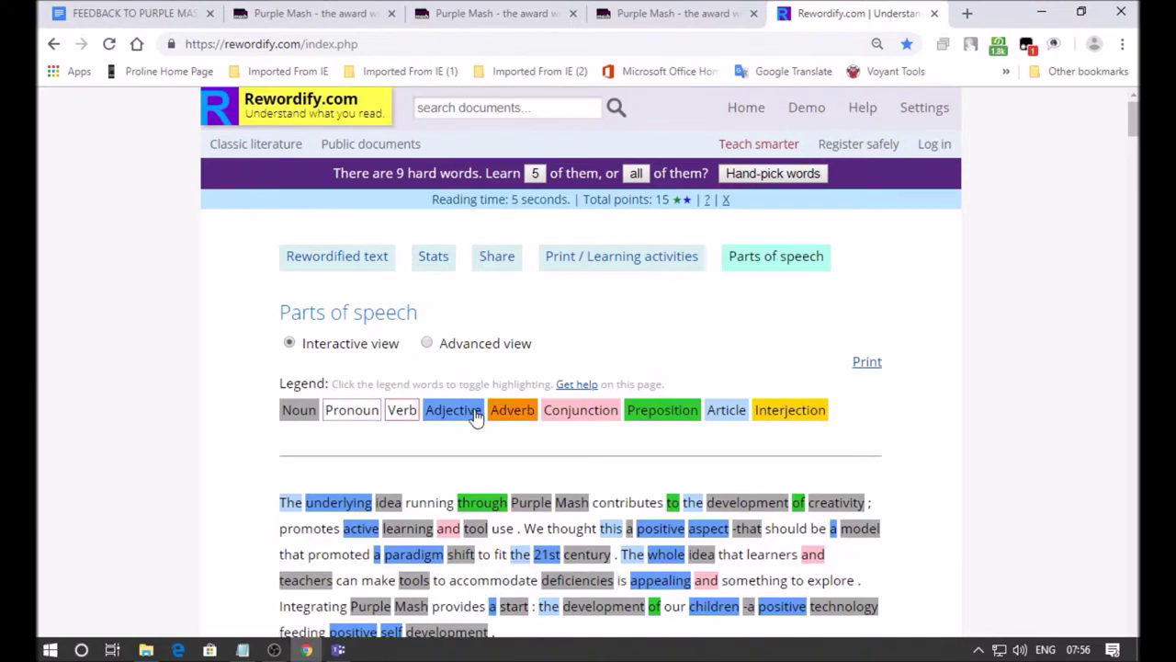
{"action": "left_click", "coordinate": [470, 414]}
{"action": "left_click", "coordinate": [519, 413]}
{"action": "left_click", "coordinate": [576, 413]}
{"action": "left_click", "coordinate": [649, 417]}
{"action": "left_click", "coordinate": [726, 413]}
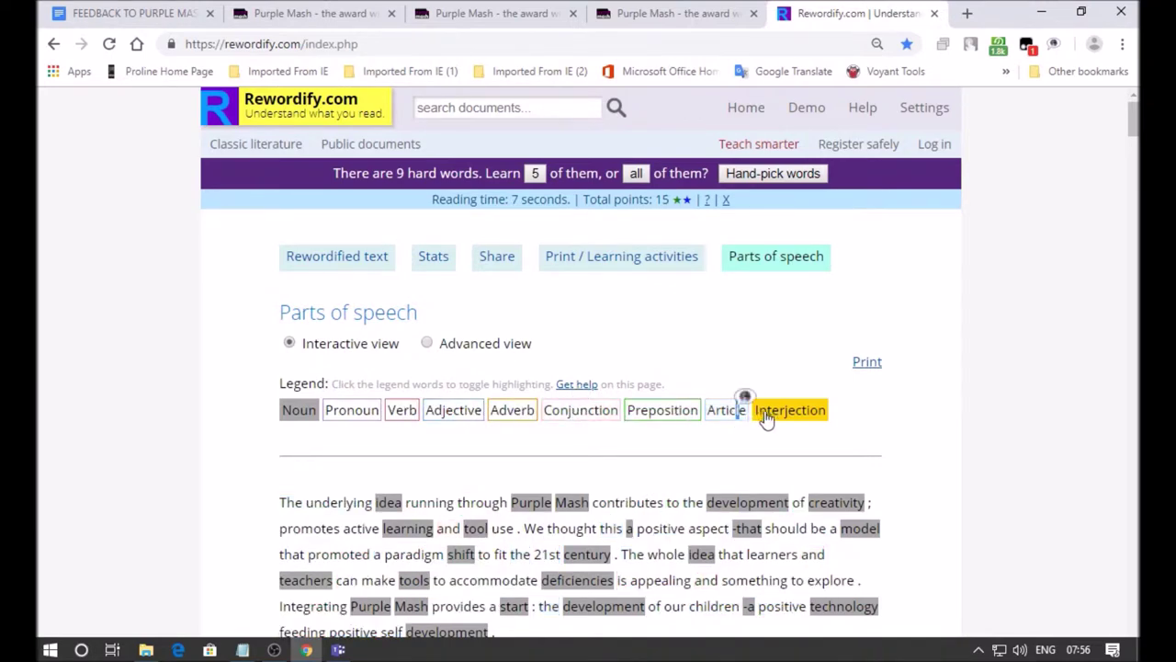
{"action": "left_click", "coordinate": [791, 414]}
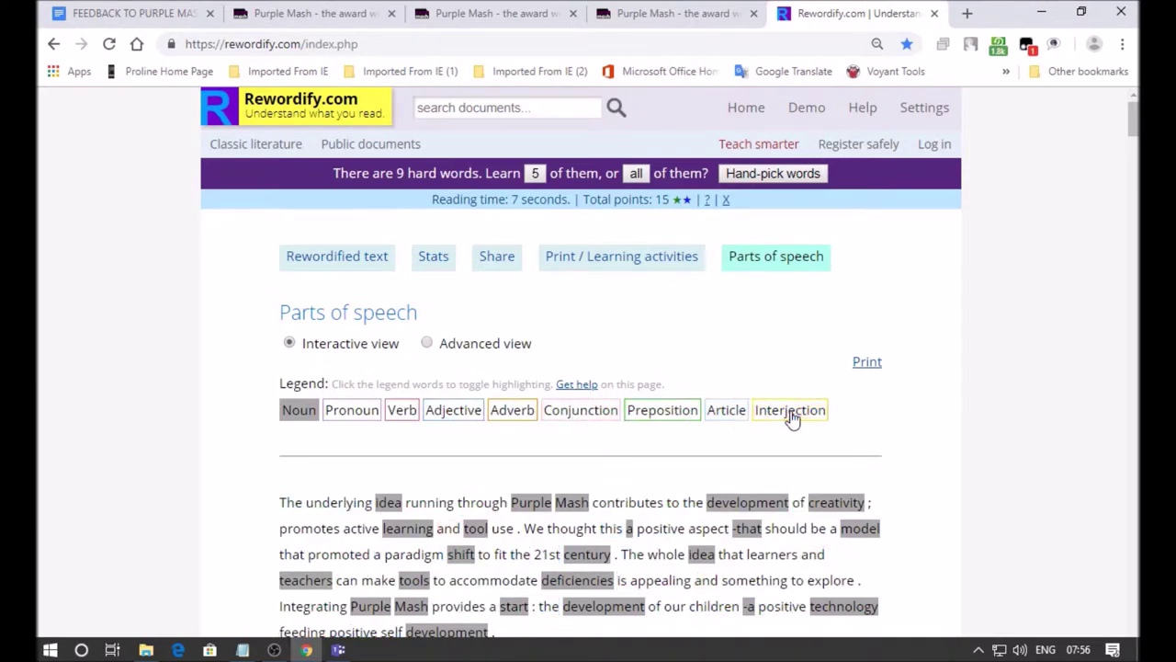
{"action": "left_click", "coordinate": [285, 11]}
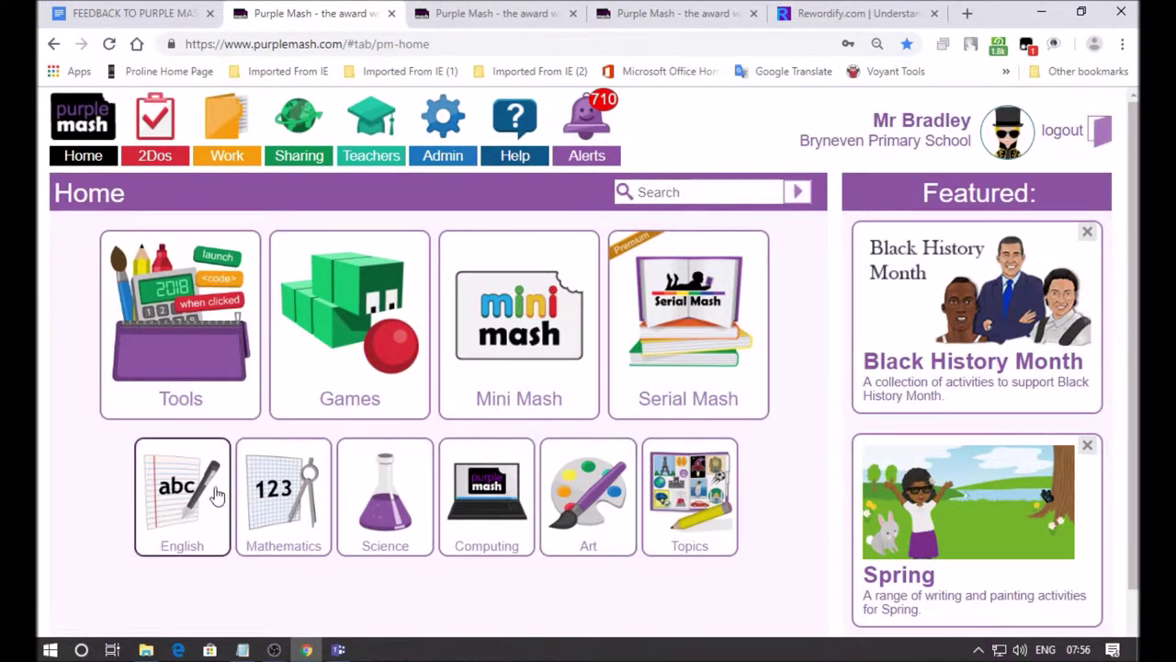
Launch a new Cloze activity from English > Text Toolkit.
{"action": "left_click", "coordinate": [184, 526]}
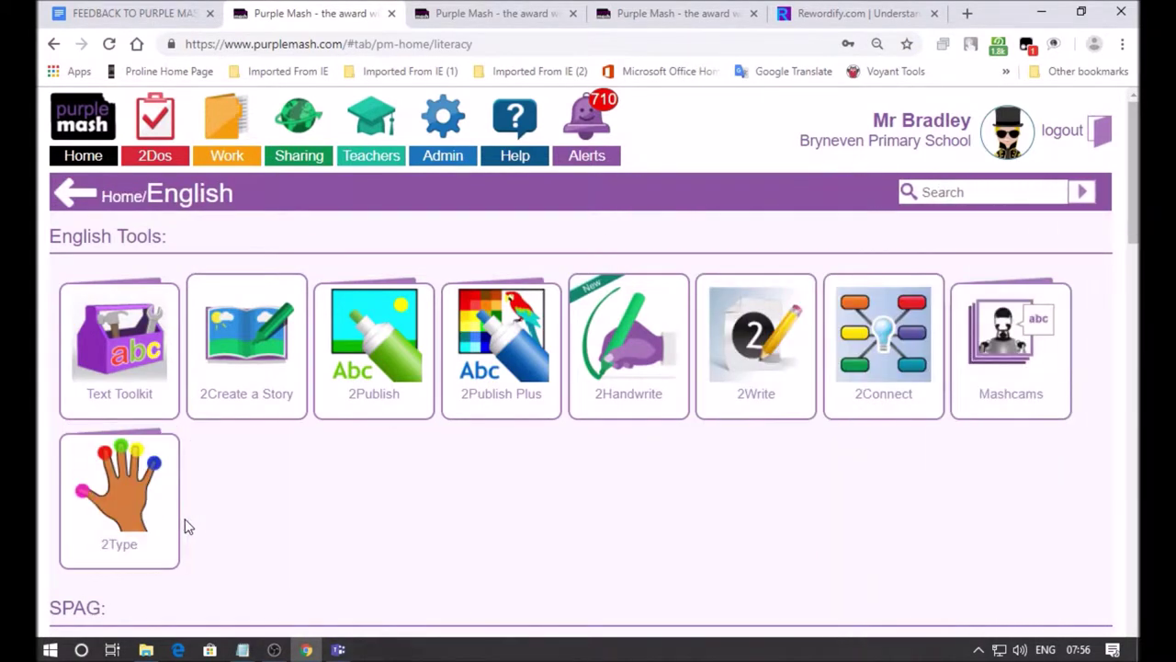
{"action": "left_click", "coordinate": [129, 361]}
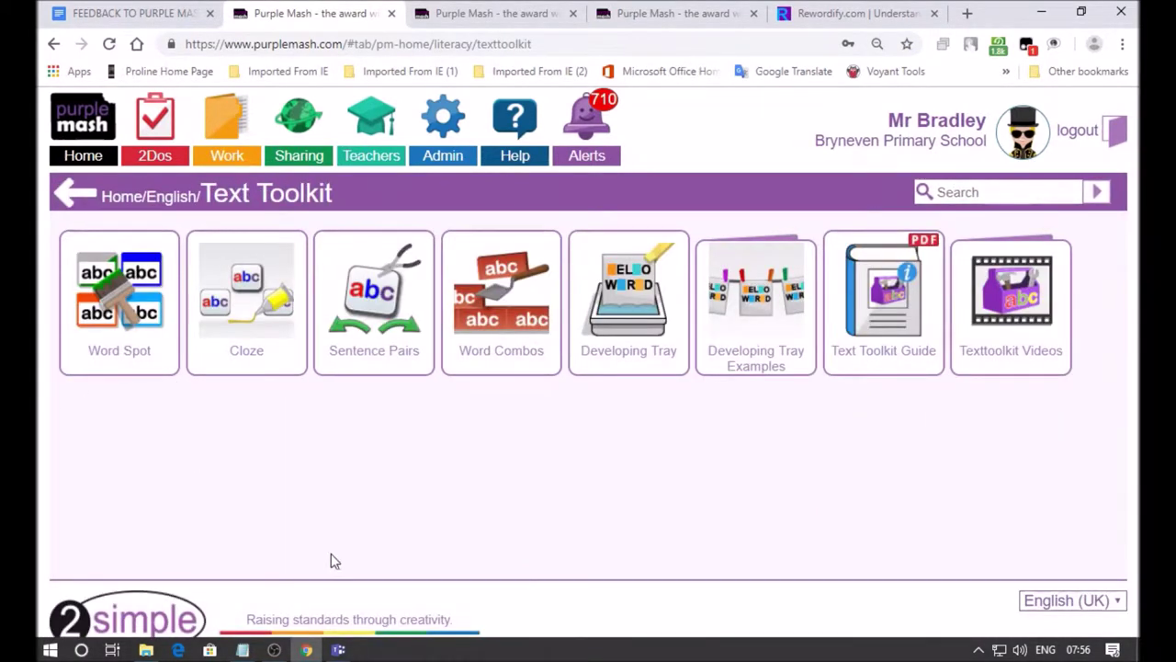
{"action": "mouse_move", "coordinate": [236, 306]}
{"action": "left_click", "coordinate": [236, 306]}
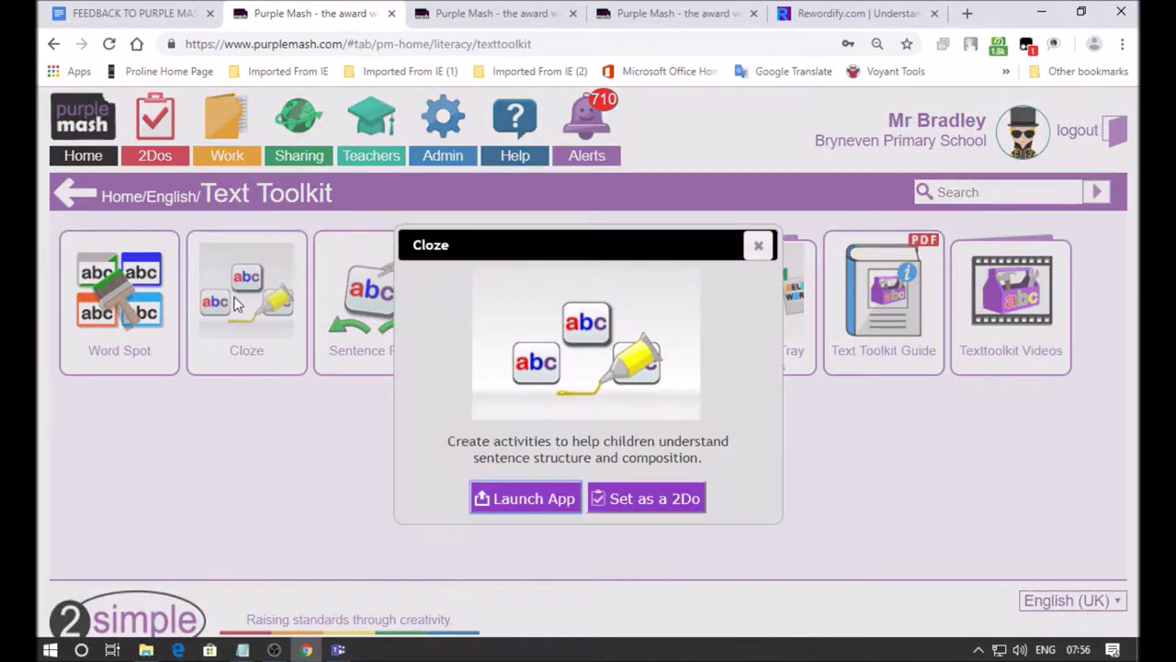
{"action": "left_click", "coordinate": [522, 499]}
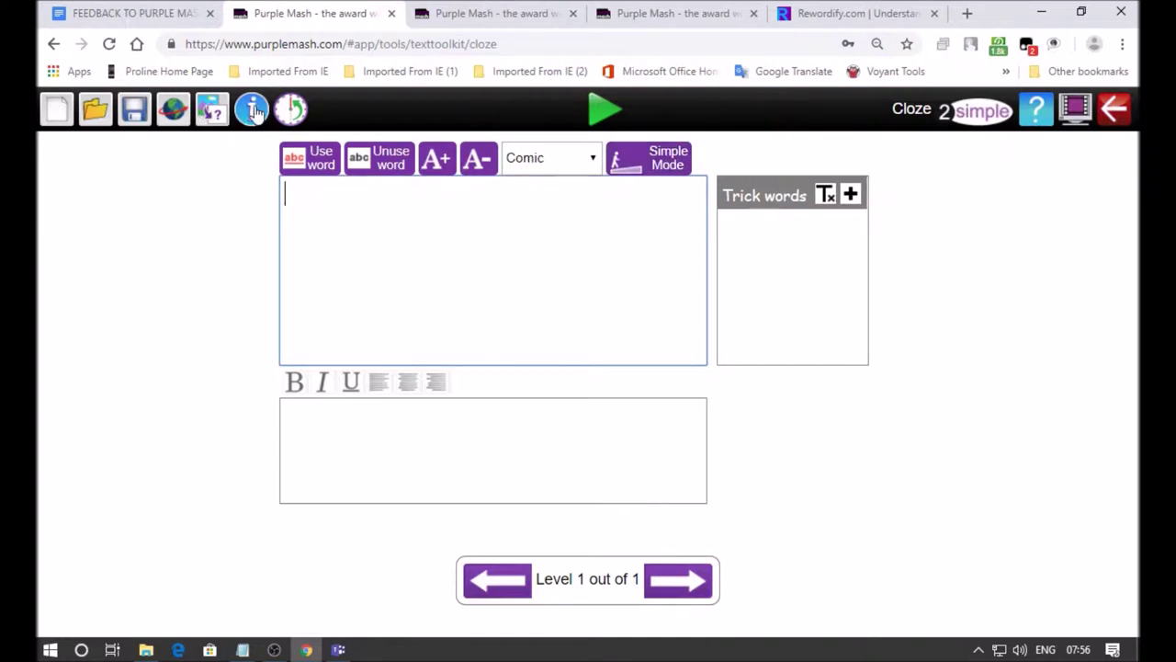
Set the Cloze activity's time limit to 2 mins.
{"action": "left_click", "coordinate": [292, 111]}
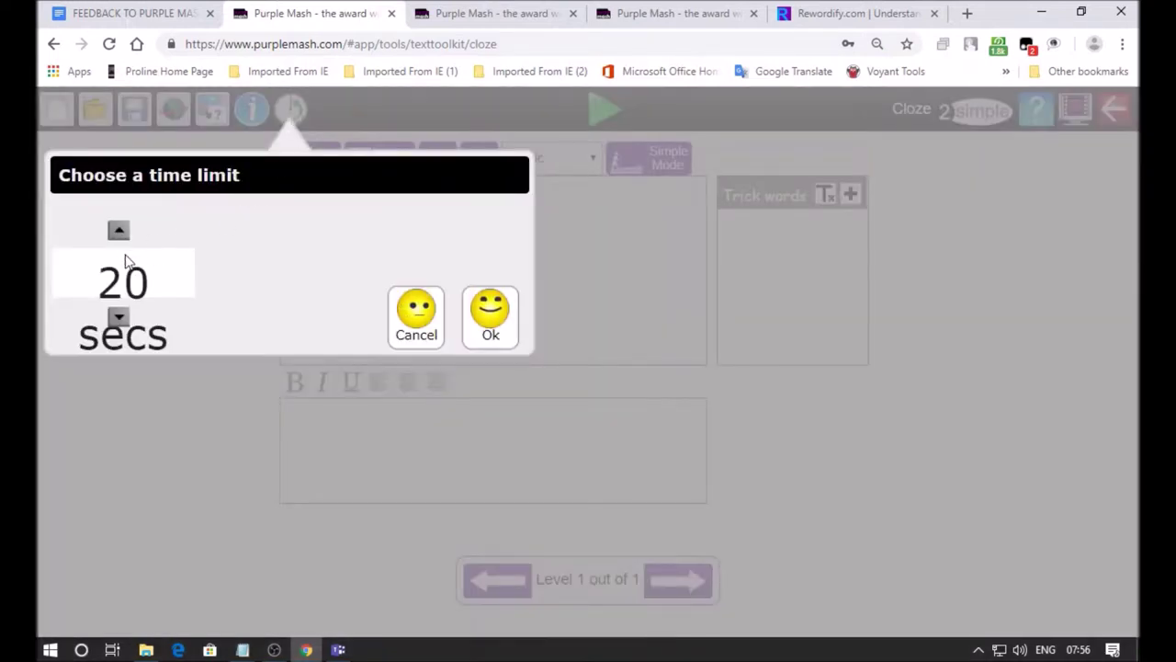
{"action": "left_click", "coordinate": [118, 232]}
{"action": "left_click", "coordinate": [118, 231]}
{"action": "left_click", "coordinate": [118, 231]}
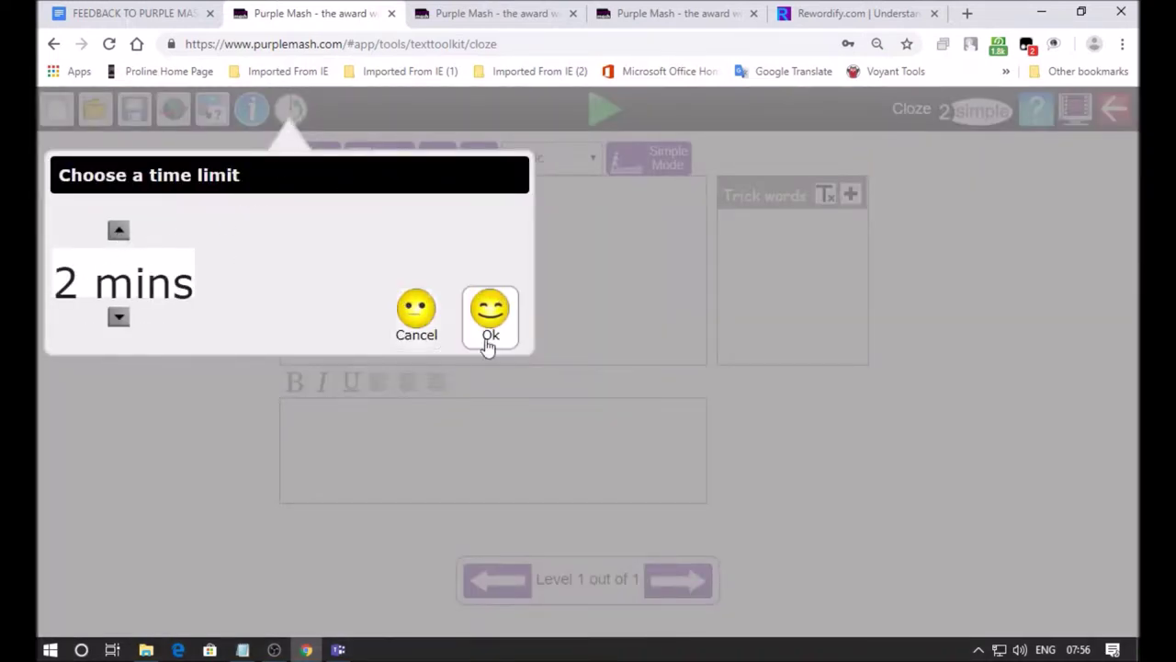
{"action": "left_click", "coordinate": [491, 310]}
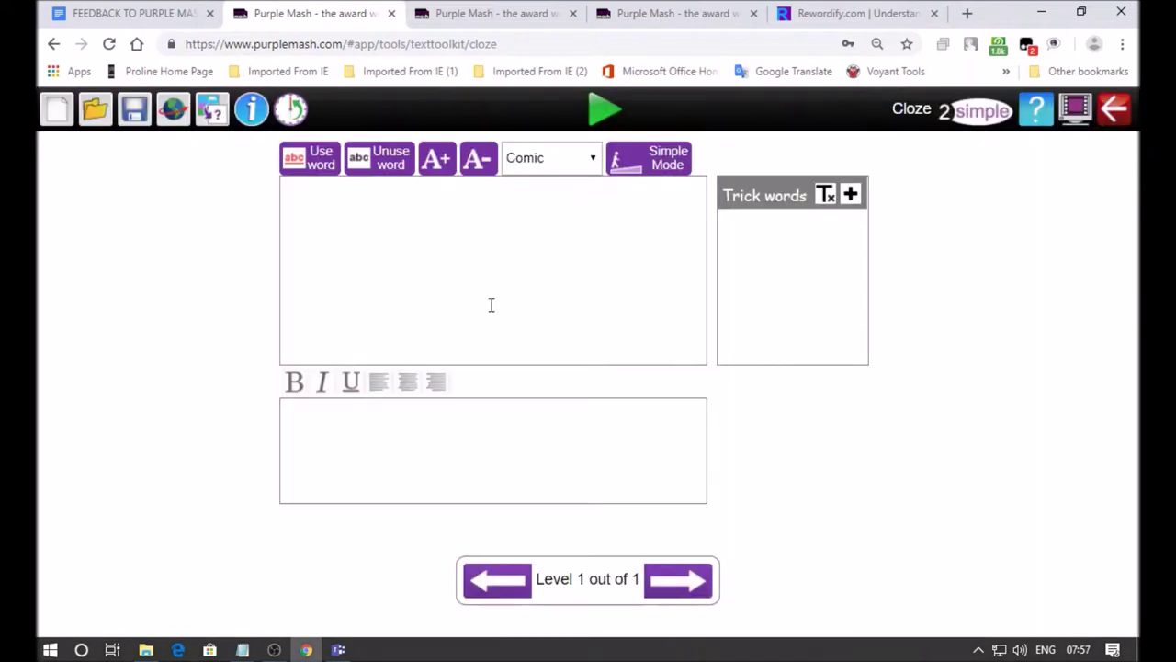
{"action": "left_click", "coordinate": [837, 16]}
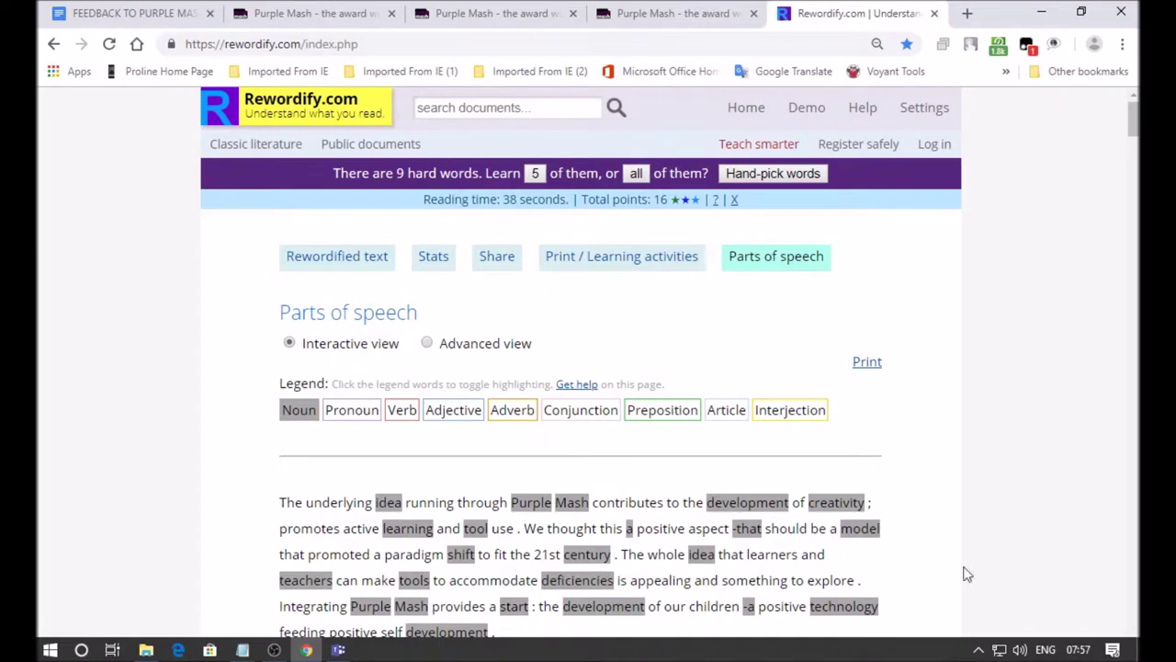
Copy the paragraph's first sentence from Rewordify and paste it as plain text into the Cloze text box.
{"action": "scroll", "coordinate": [1134, 128], "scroll_direction": "down", "scroll_amount": 3}
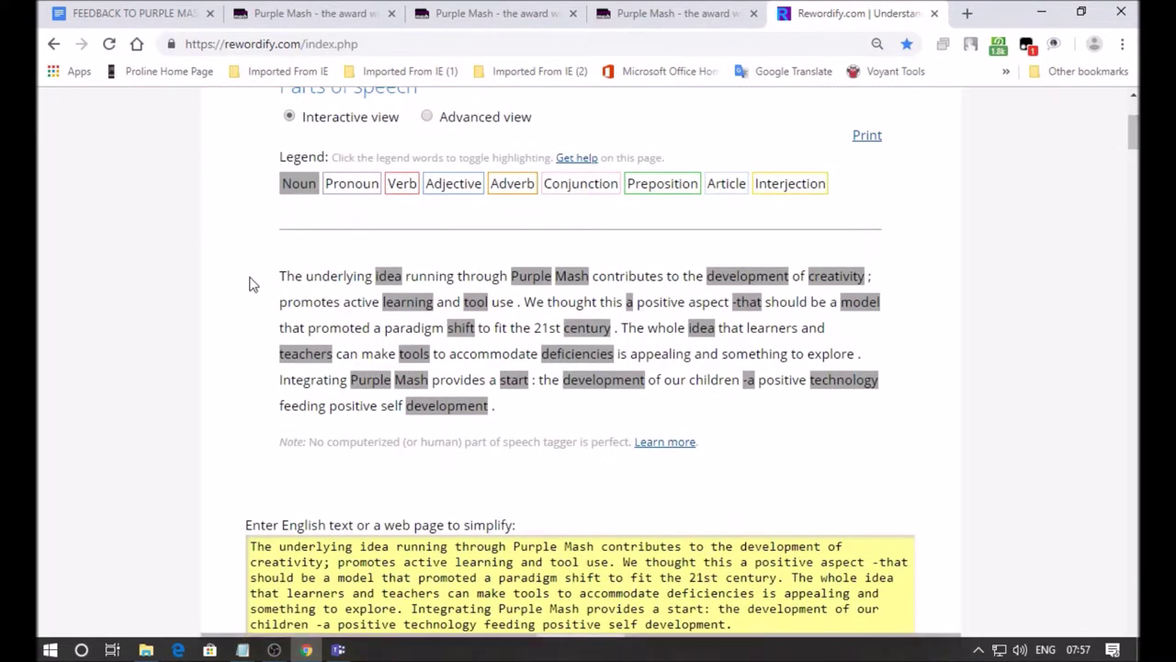
{"action": "left_click_drag", "start_coordinate": [282, 274], "coordinate": [519, 303]}
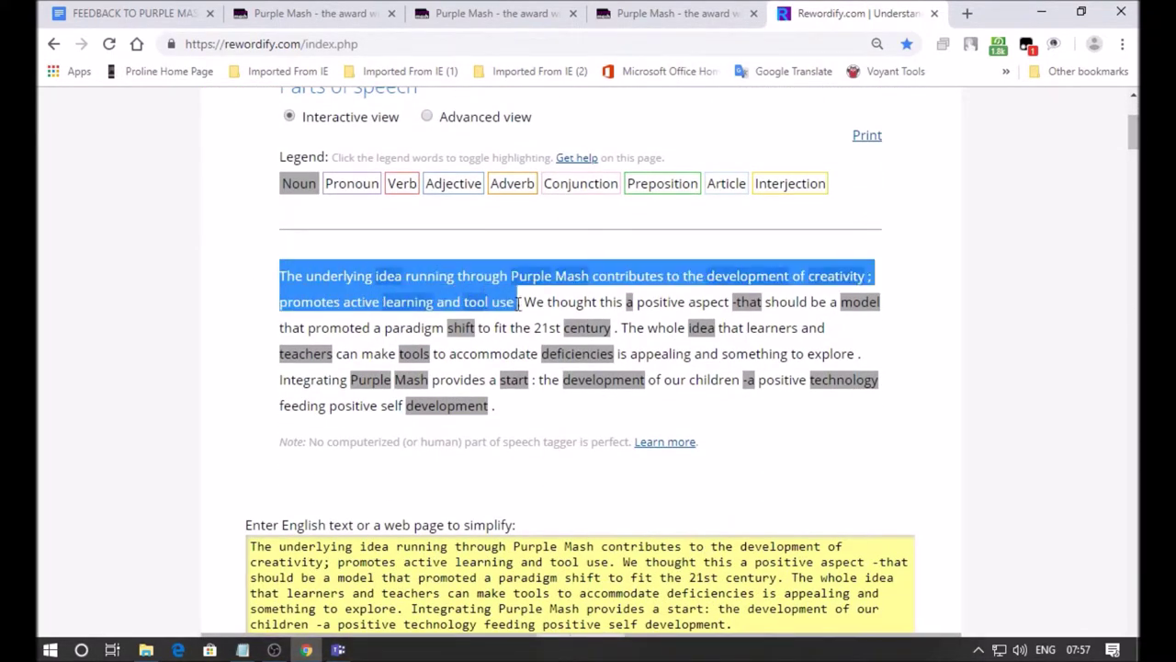
{"action": "right_click", "coordinate": [362, 289]}
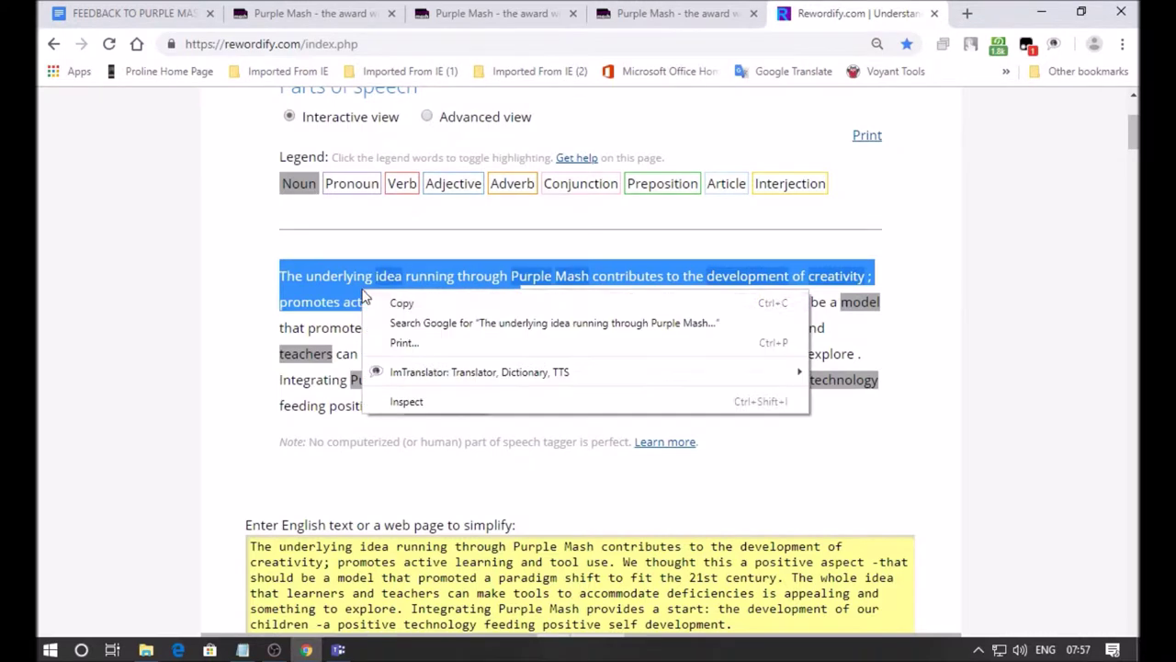
{"action": "left_click", "coordinate": [432, 303]}
{"action": "left_click", "coordinate": [306, 14]}
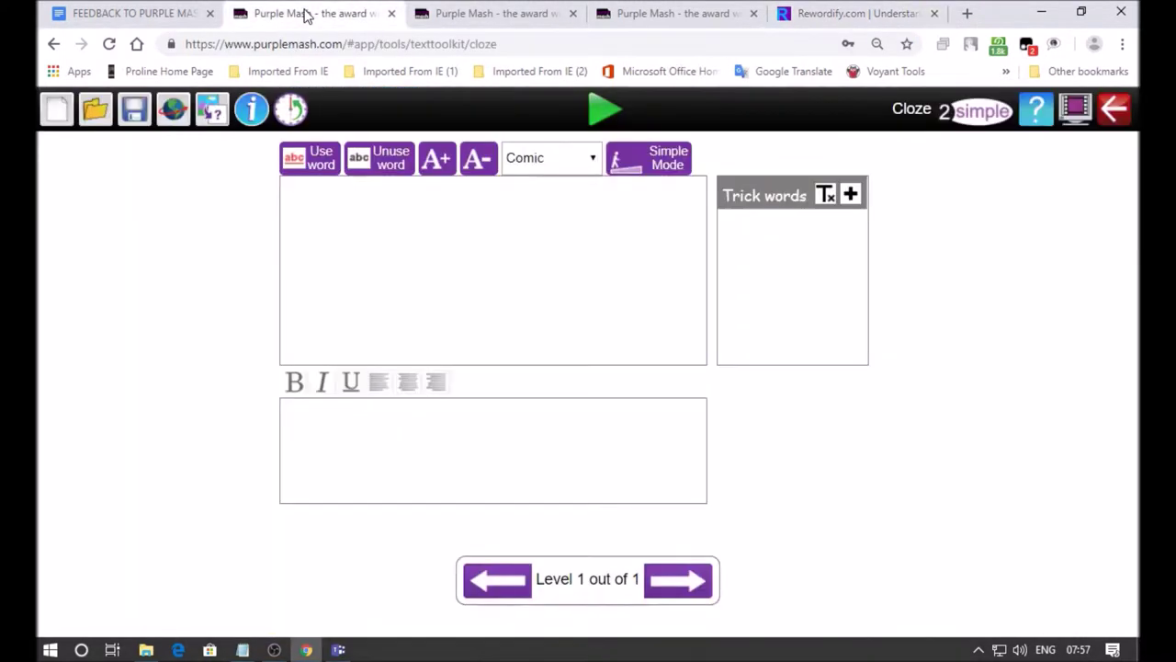
{"action": "right_click", "coordinate": [308, 207]}
{"action": "left_click", "coordinate": [375, 358]}
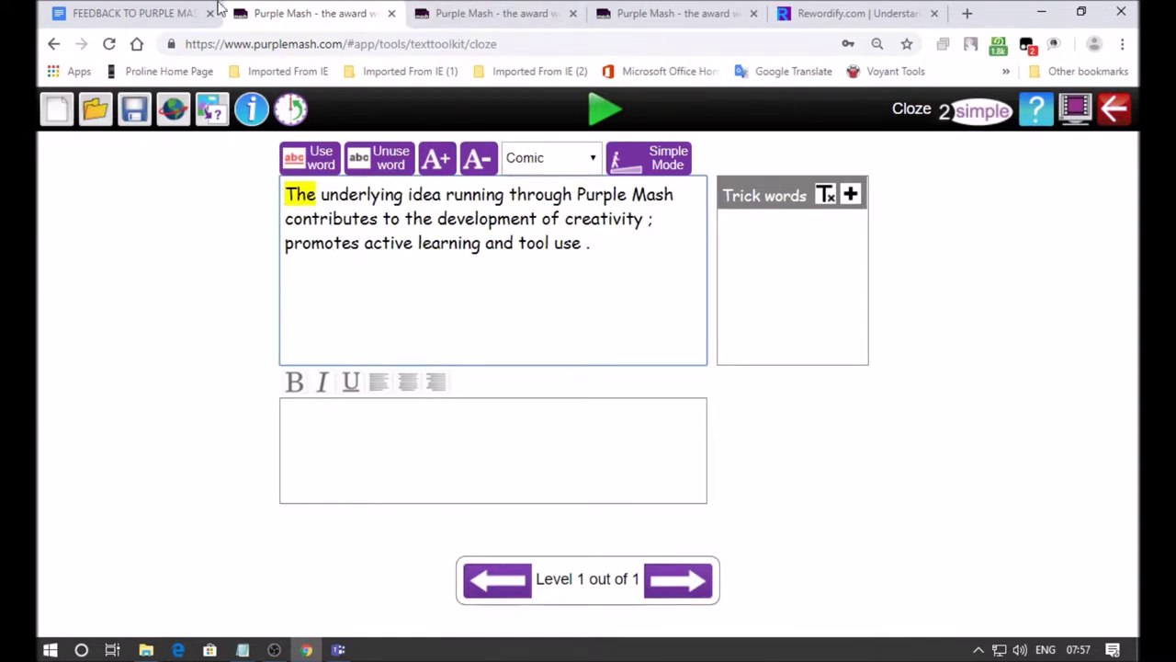
{"action": "left_click", "coordinate": [818, 13]}
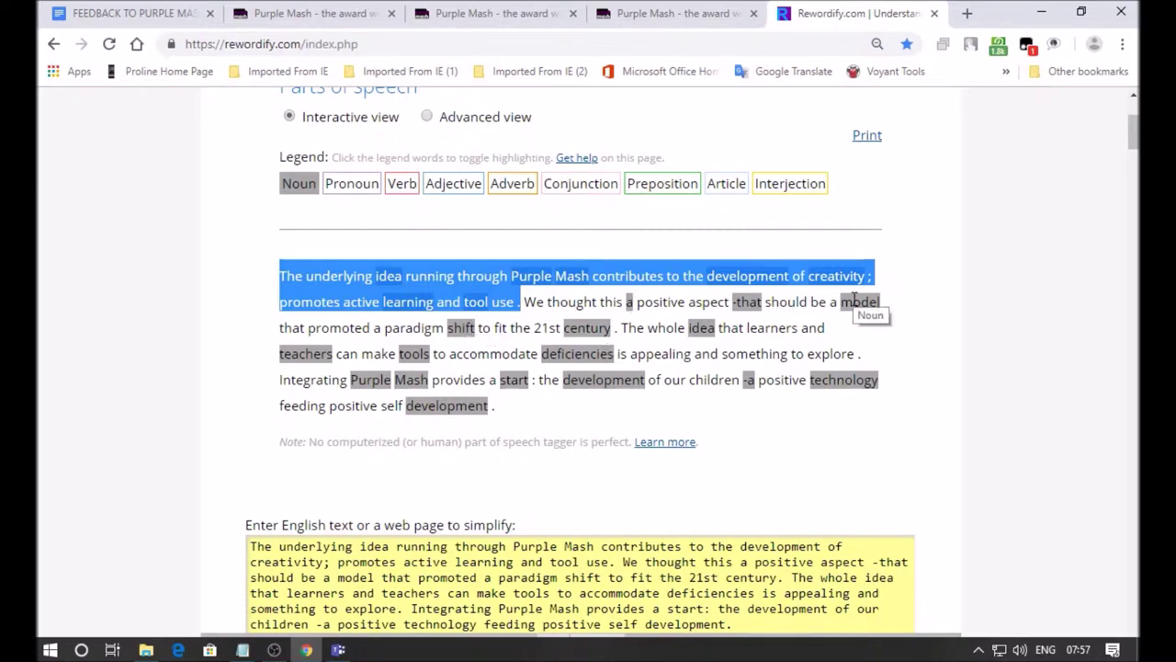
Return to Rewordify's noun-highlighted passage and clear the sentence selection.
{"action": "left_click", "coordinate": [323, 21]}
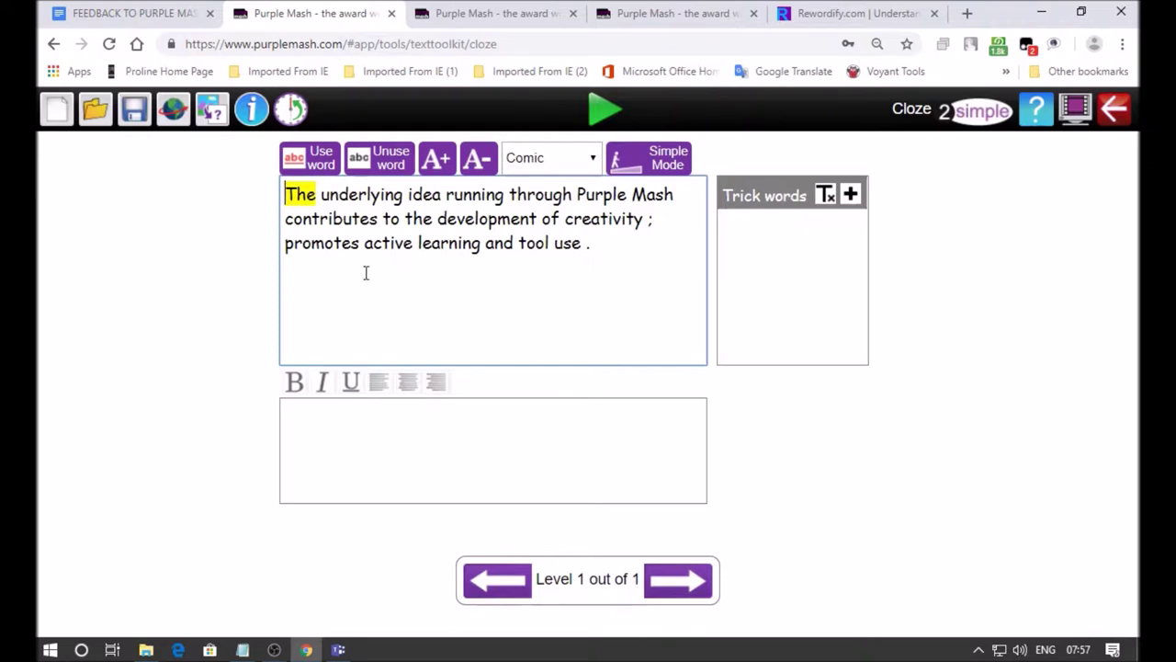
{"action": "left_click", "coordinate": [846, 16]}
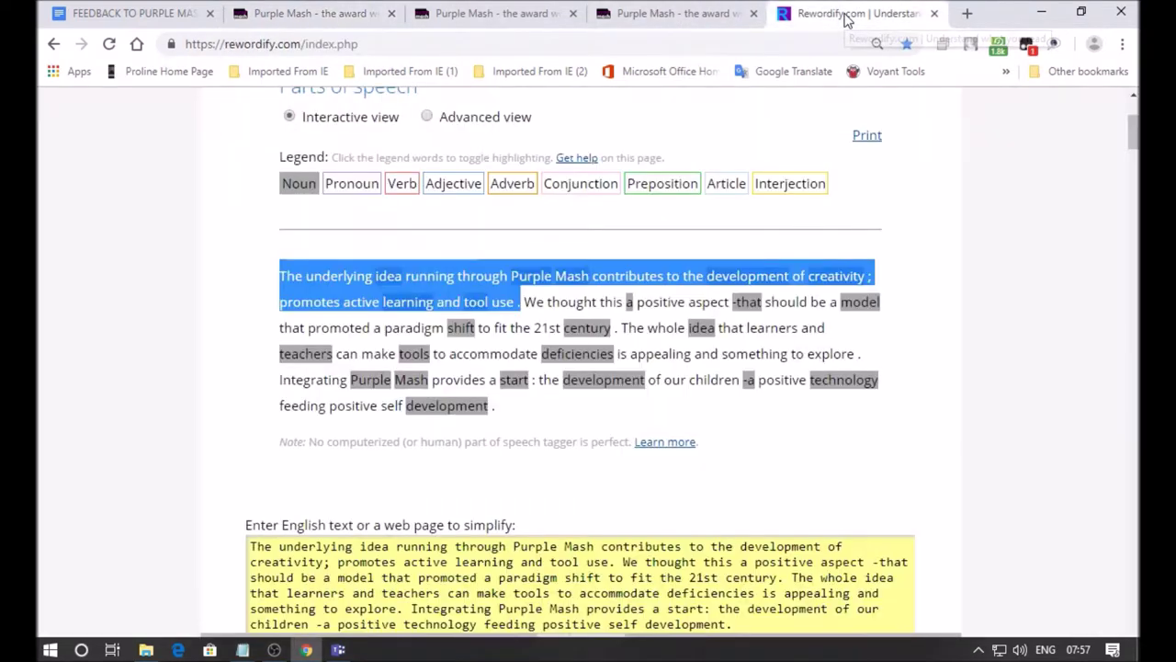
{"action": "left_click", "coordinate": [568, 303]}
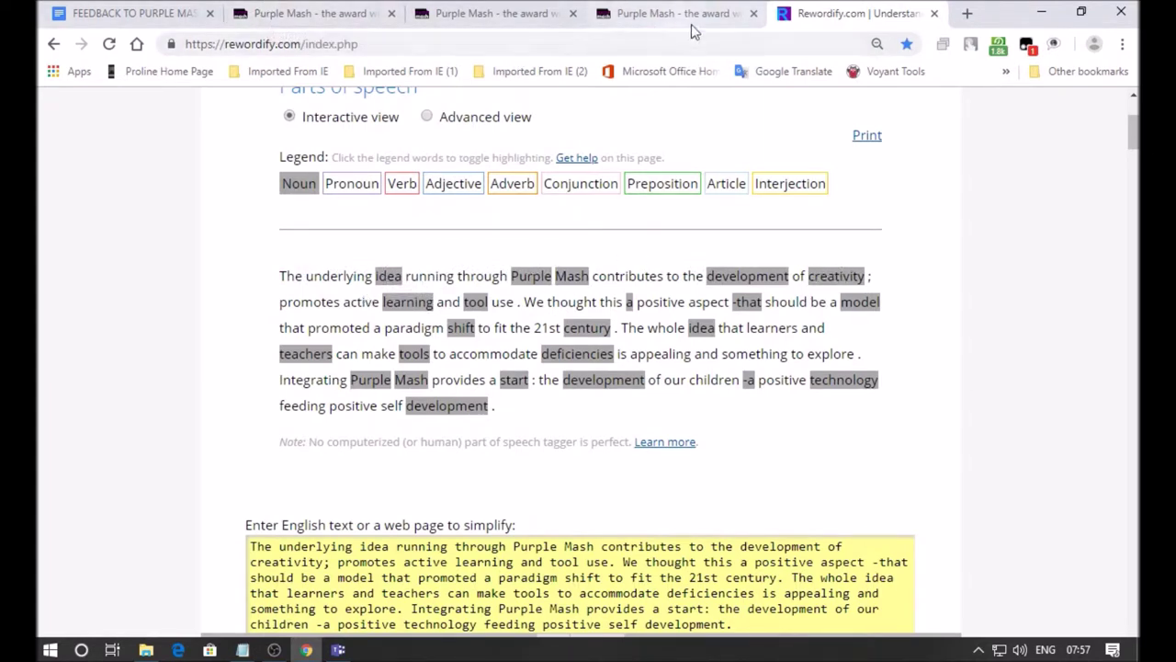
Pick idea in the level 1 sentence, closing the trick-word box without adding one.
{"action": "left_click", "coordinate": [296, 12]}
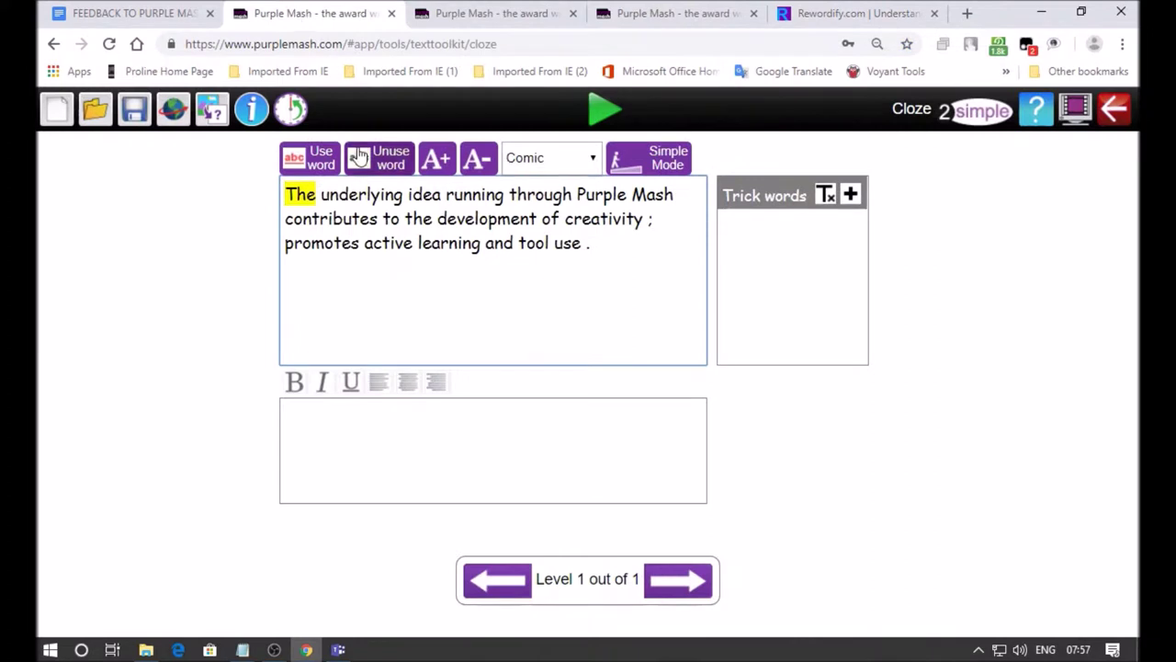
{"action": "left_click", "coordinate": [424, 194]}
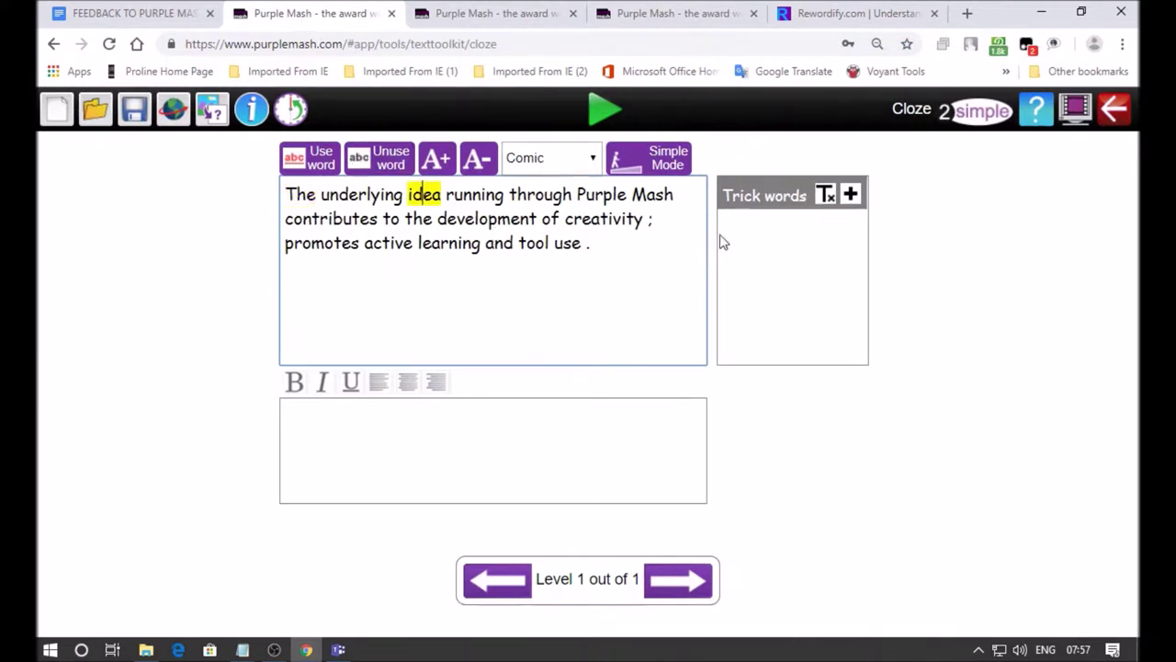
{"action": "left_click", "coordinate": [850, 196]}
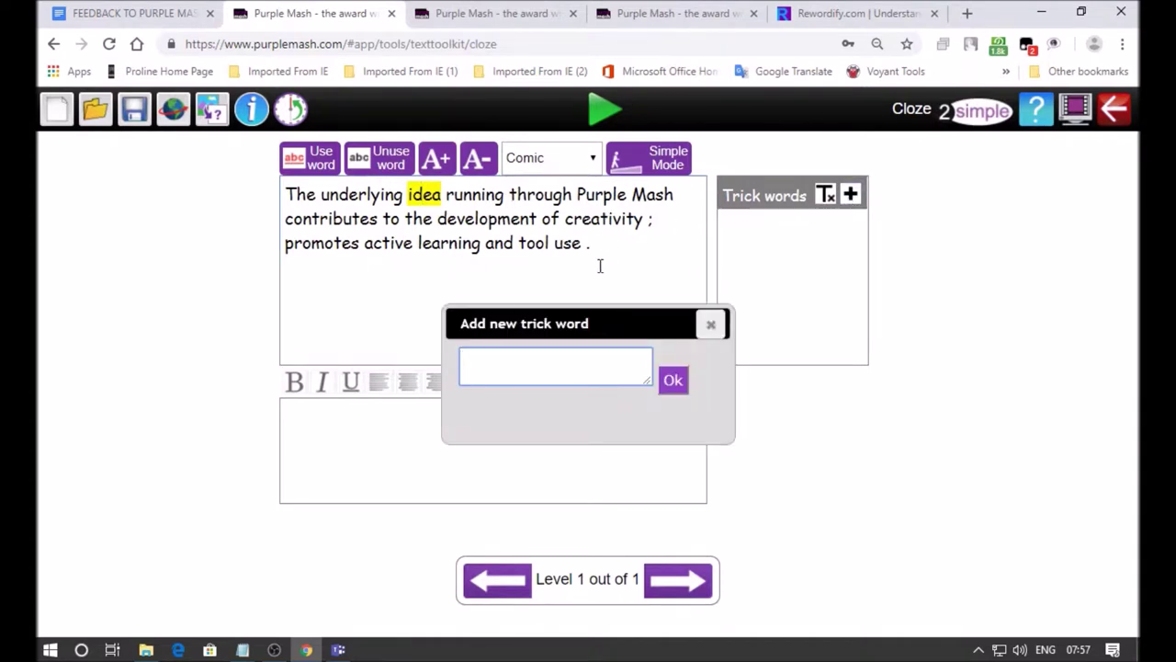
{"action": "left_click", "coordinate": [710, 324]}
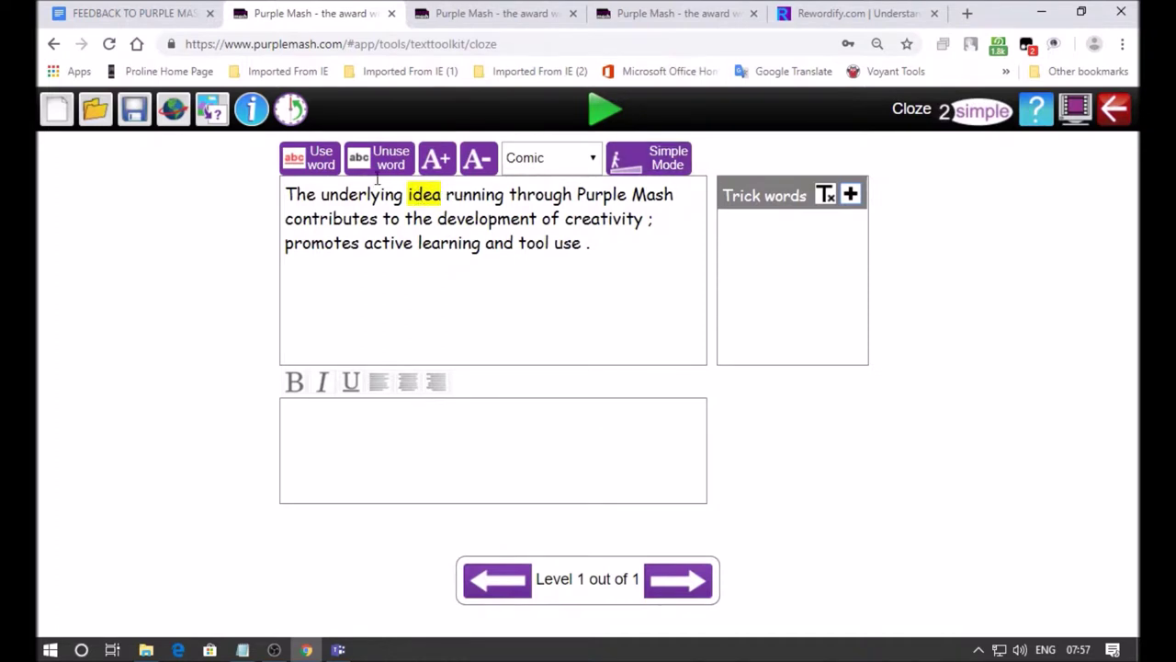
{"action": "left_click", "coordinate": [307, 159]}
Make Purple Mash, contributes and development gap words.
{"action": "left_click_drag", "start_coordinate": [576, 198], "coordinate": [651, 198]}
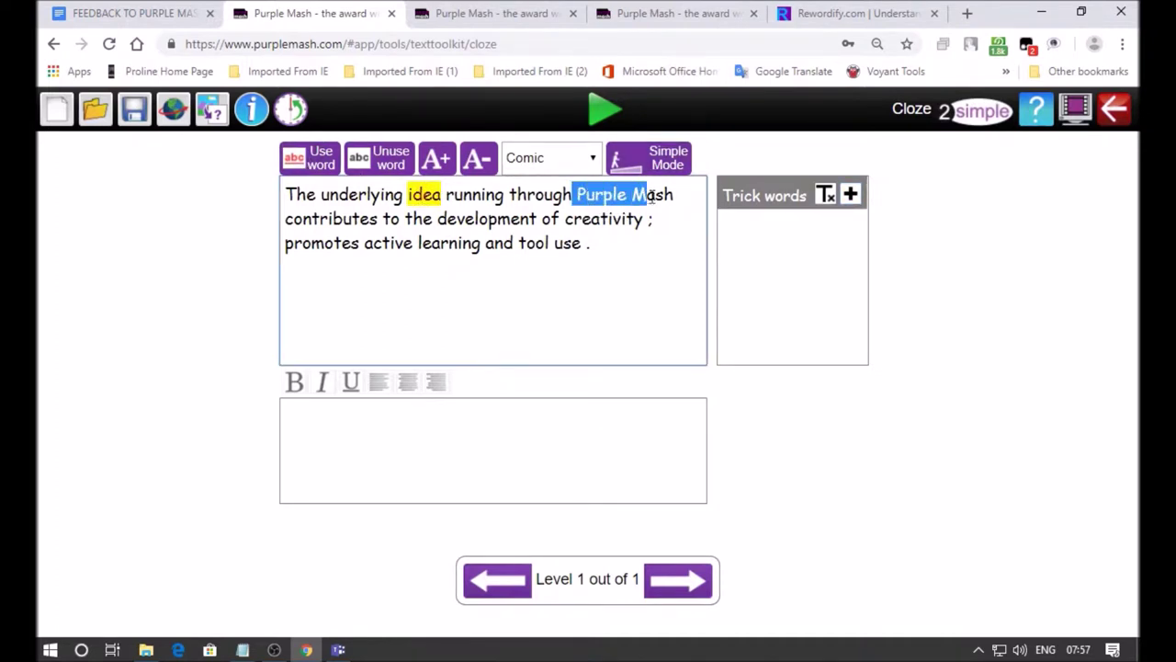
{"action": "left_click", "coordinate": [309, 158]}
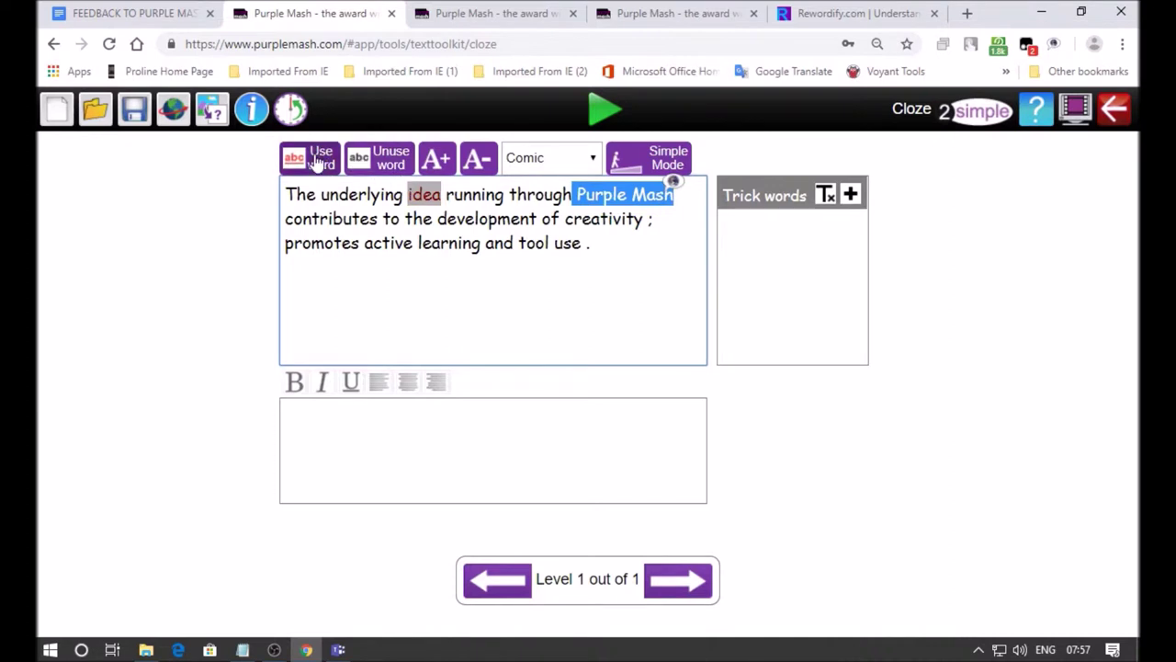
{"action": "left_click_drag", "start_coordinate": [285, 220], "coordinate": [378, 220]}
{"action": "left_click", "coordinate": [310, 158]}
{"action": "double_click", "coordinate": [464, 221]}
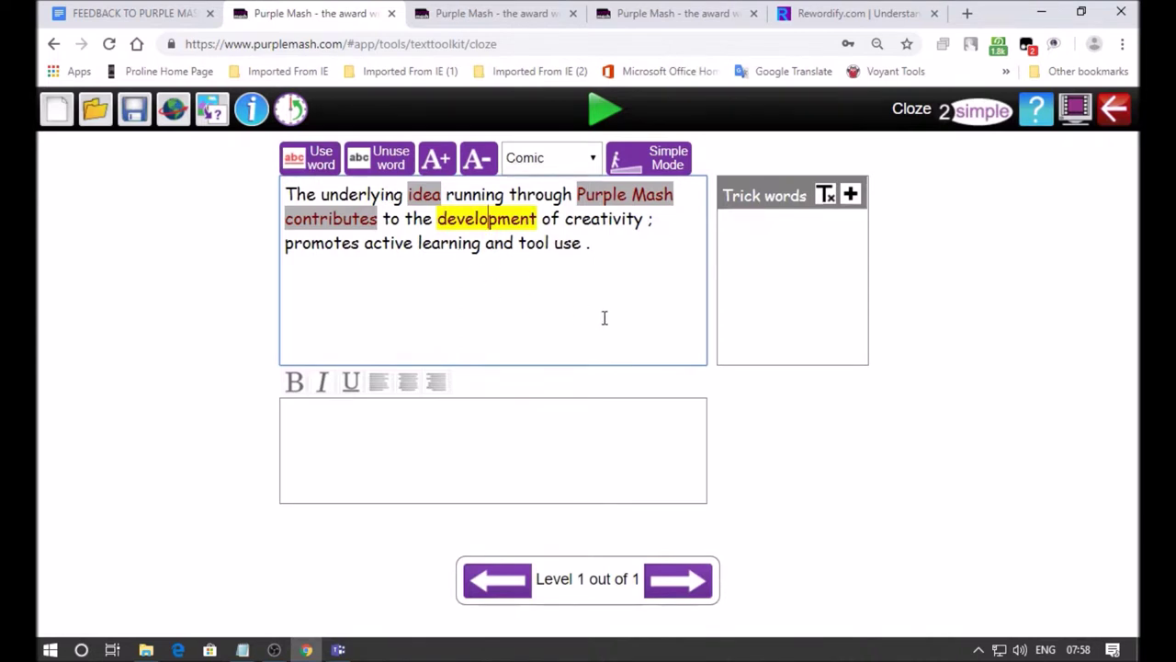
{"action": "double_click", "coordinate": [535, 243]}
{"action": "left_click", "coordinate": [310, 158]}
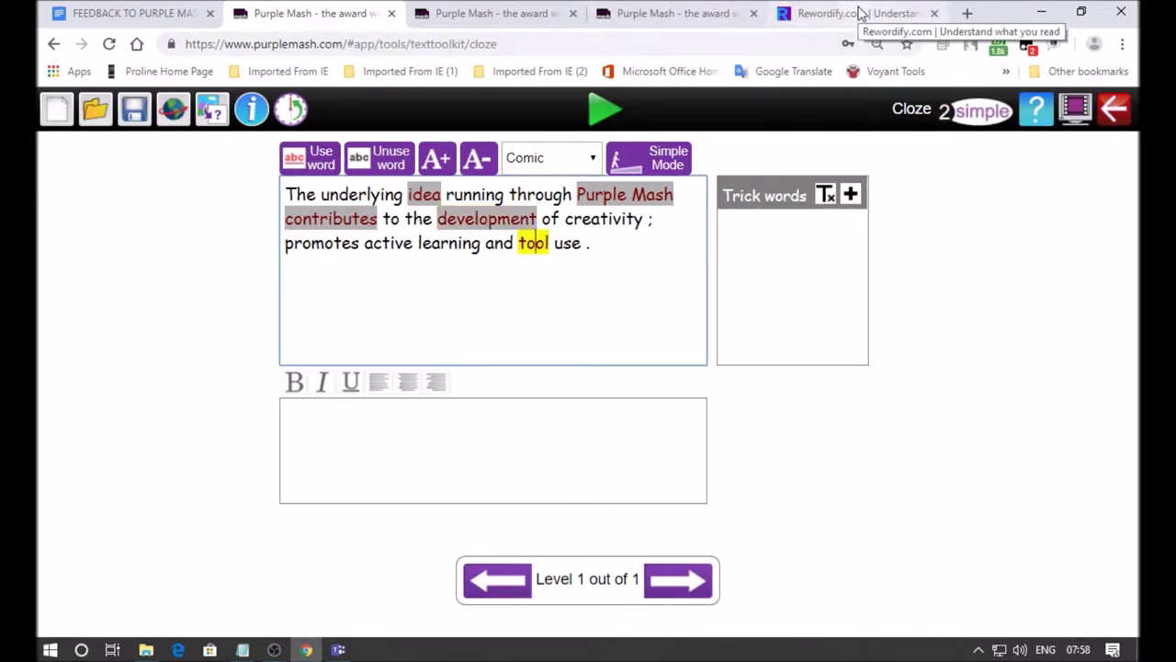
{"action": "left_click", "coordinate": [861, 13]}
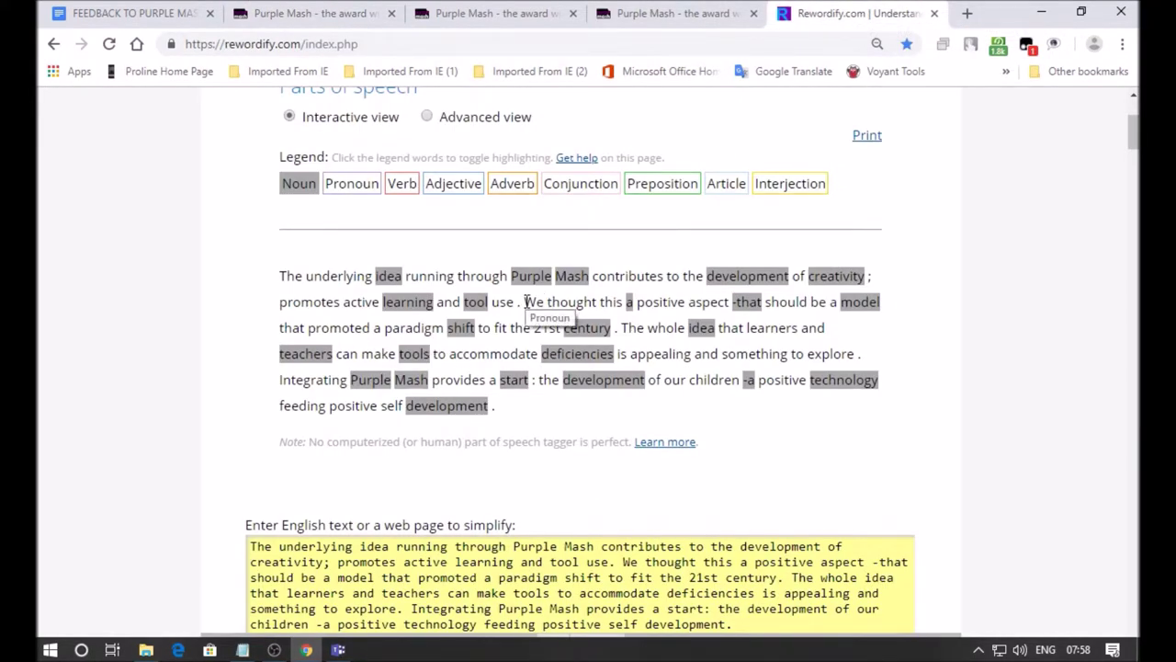
Copy the second sentence, from 'We thought' to '21st century', in Rewordify.
{"action": "left_click_drag", "start_coordinate": [522, 302], "coordinate": [620, 321]}
{"action": "right_click", "coordinate": [567, 319]}
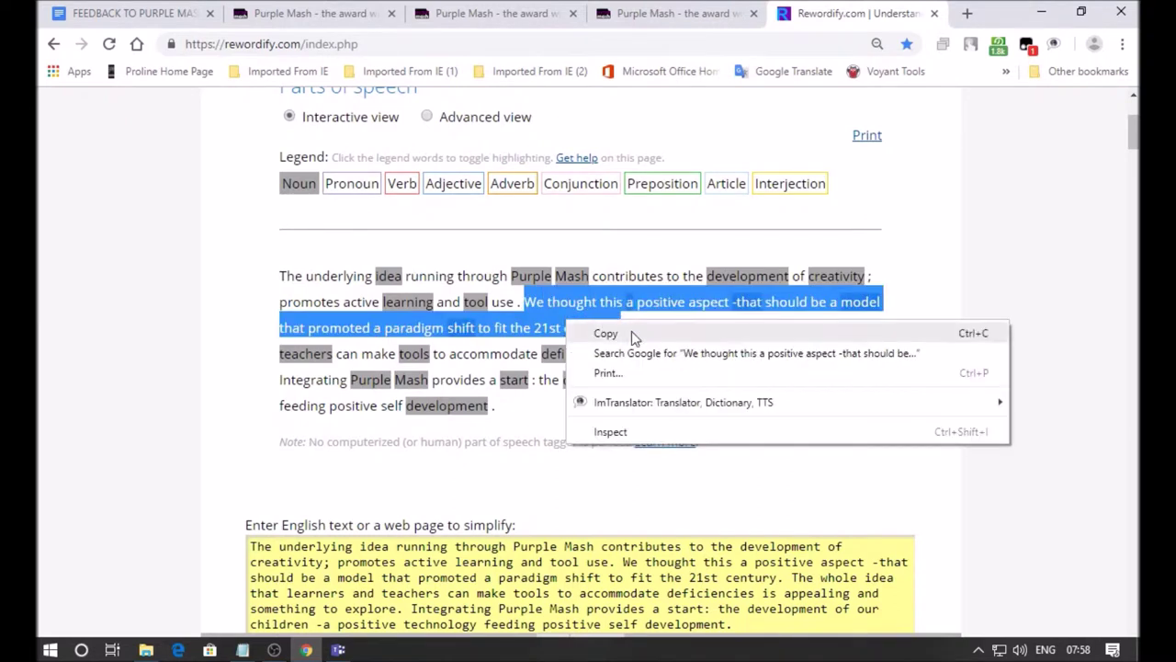
{"action": "left_click", "coordinate": [631, 333]}
{"action": "left_click", "coordinate": [323, 17]}
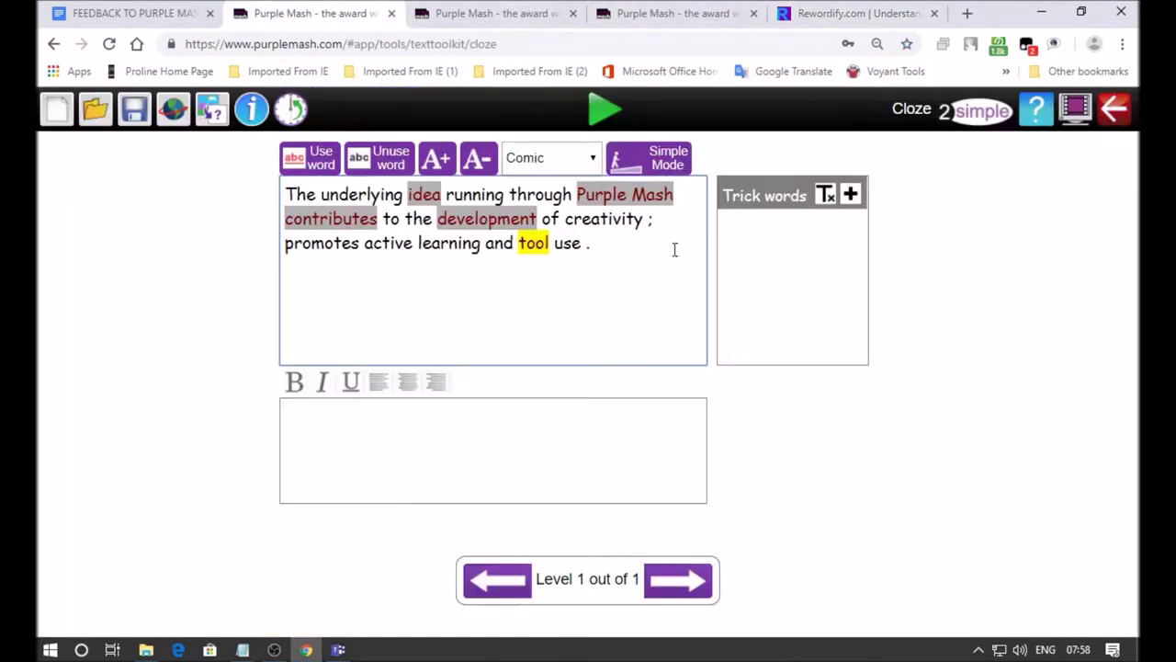
Add level 2 and paste the 'We thought' sentence as plain text.
{"action": "left_click", "coordinate": [677, 581]}
{"action": "right_click", "coordinate": [328, 207]}
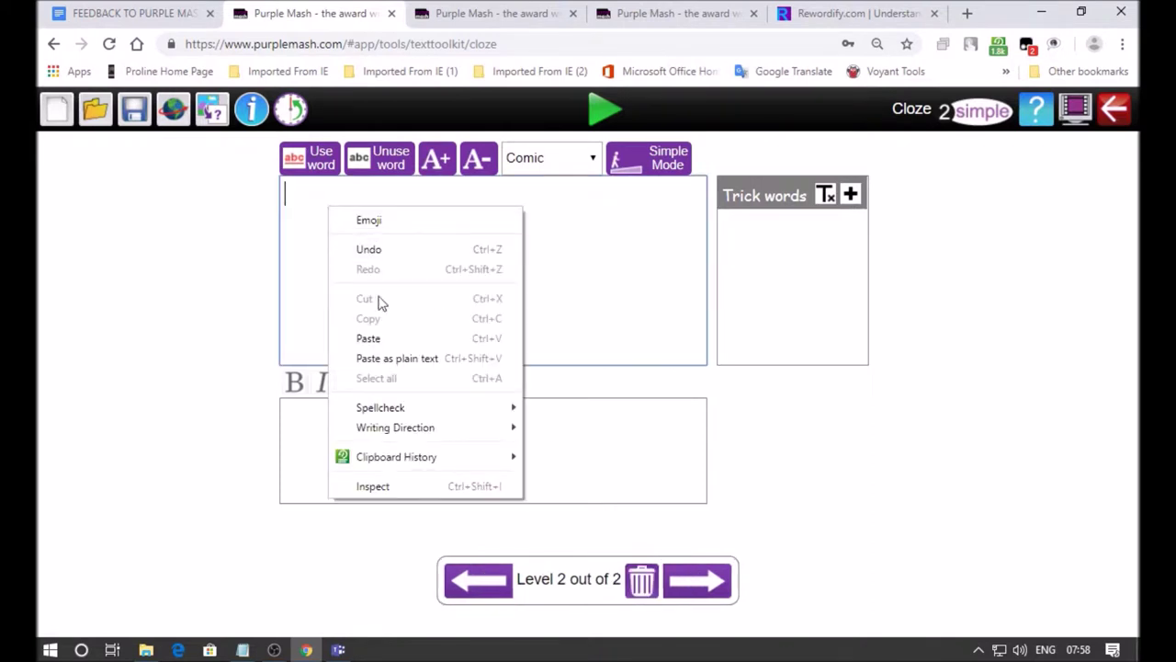
{"action": "left_click", "coordinate": [396, 359]}
Make thought, paradigm shift and 21st century gap words on level 2.
{"action": "left_click", "coordinate": [344, 194]}
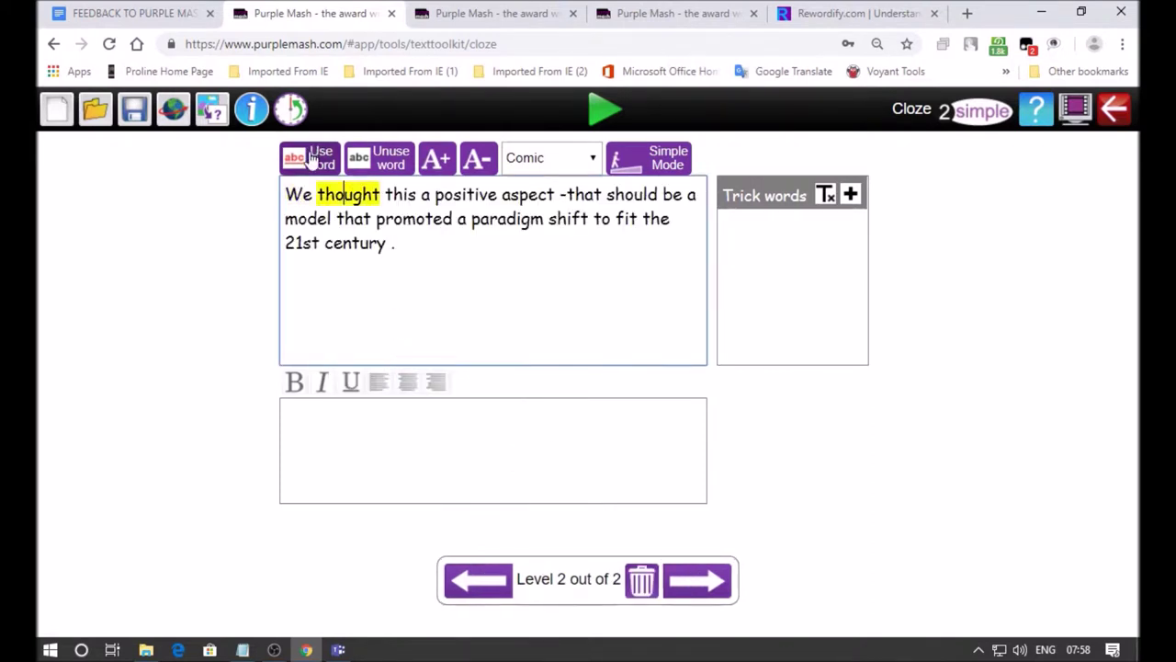
{"action": "left_click", "coordinate": [448, 196]}
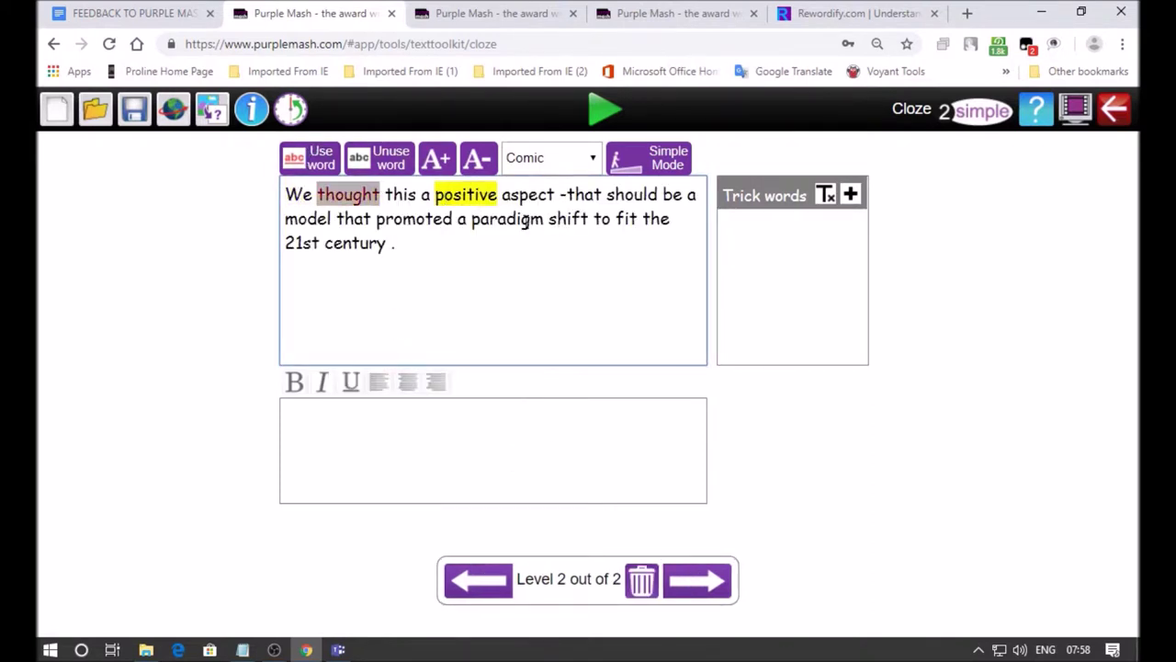
{"action": "left_click_drag", "start_coordinate": [471, 219], "coordinate": [593, 219]}
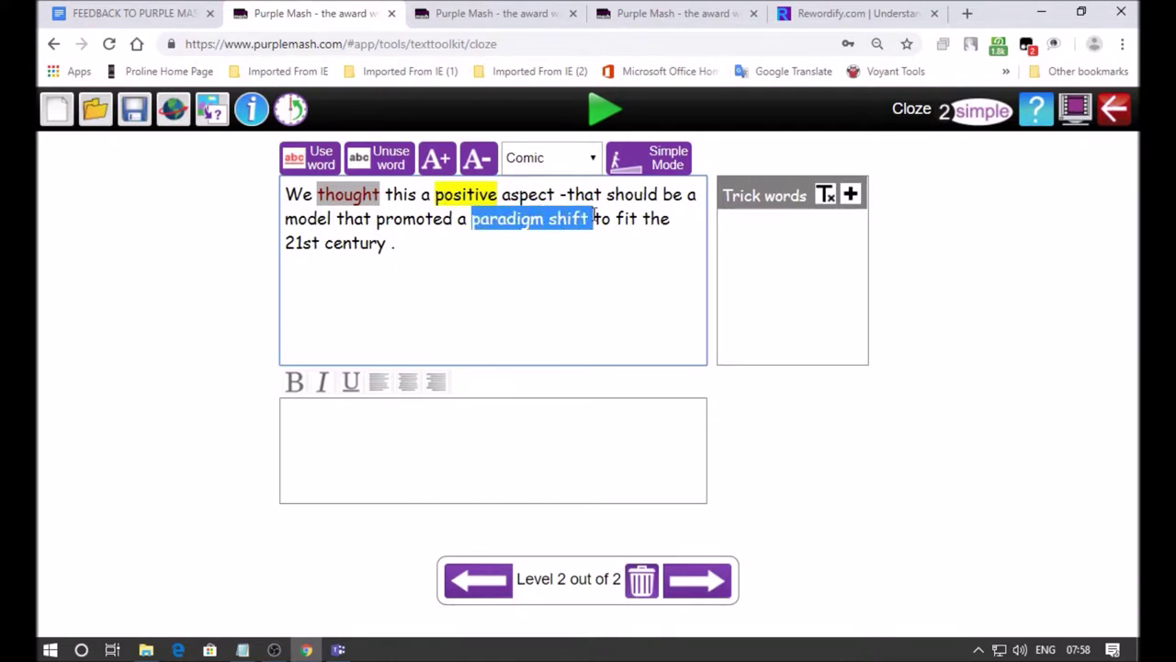
{"action": "left_click", "coordinate": [326, 162]}
{"action": "left_click_drag", "start_coordinate": [285, 242], "coordinate": [384, 258]}
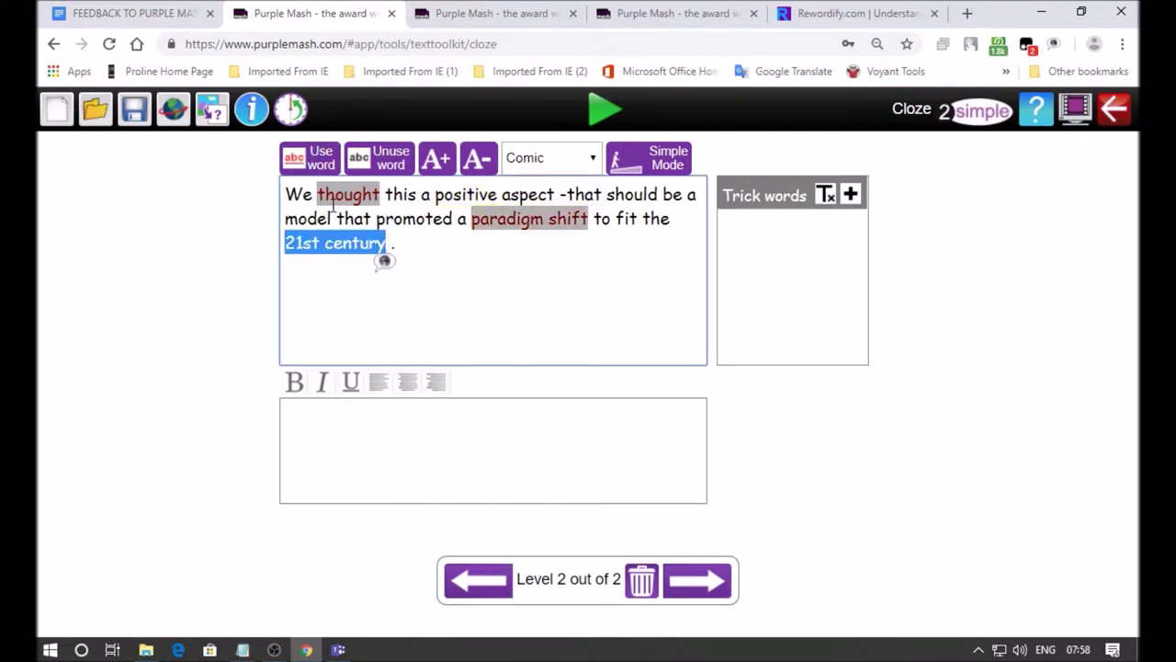
{"action": "left_click", "coordinate": [308, 161]}
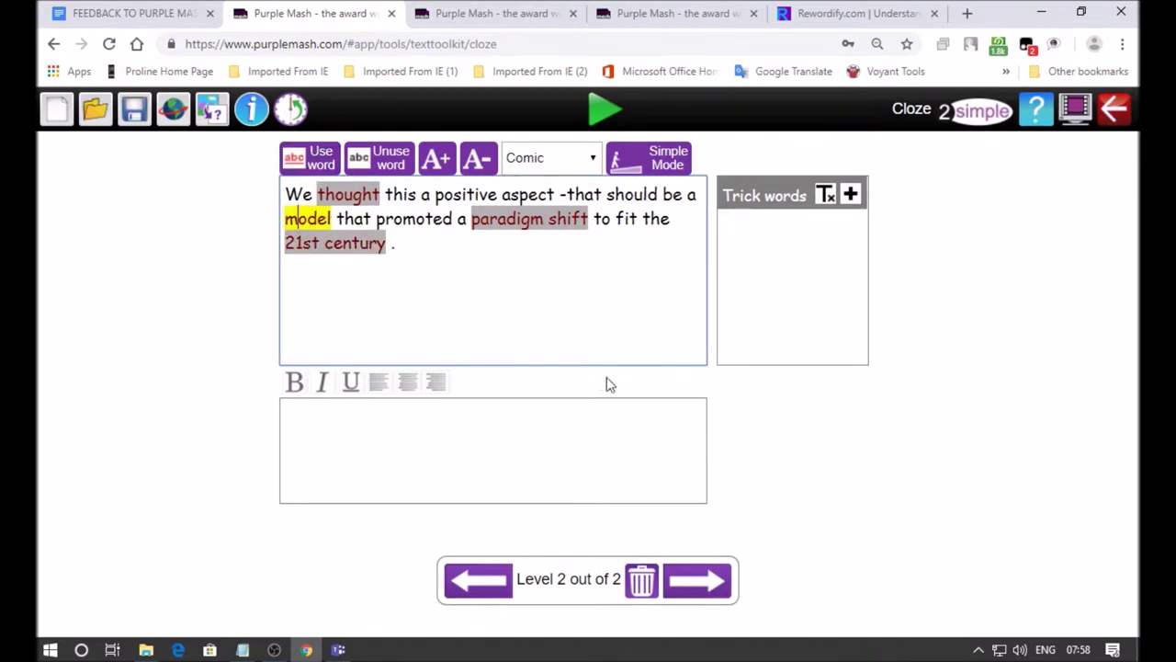
{"action": "left_click", "coordinate": [677, 585]}
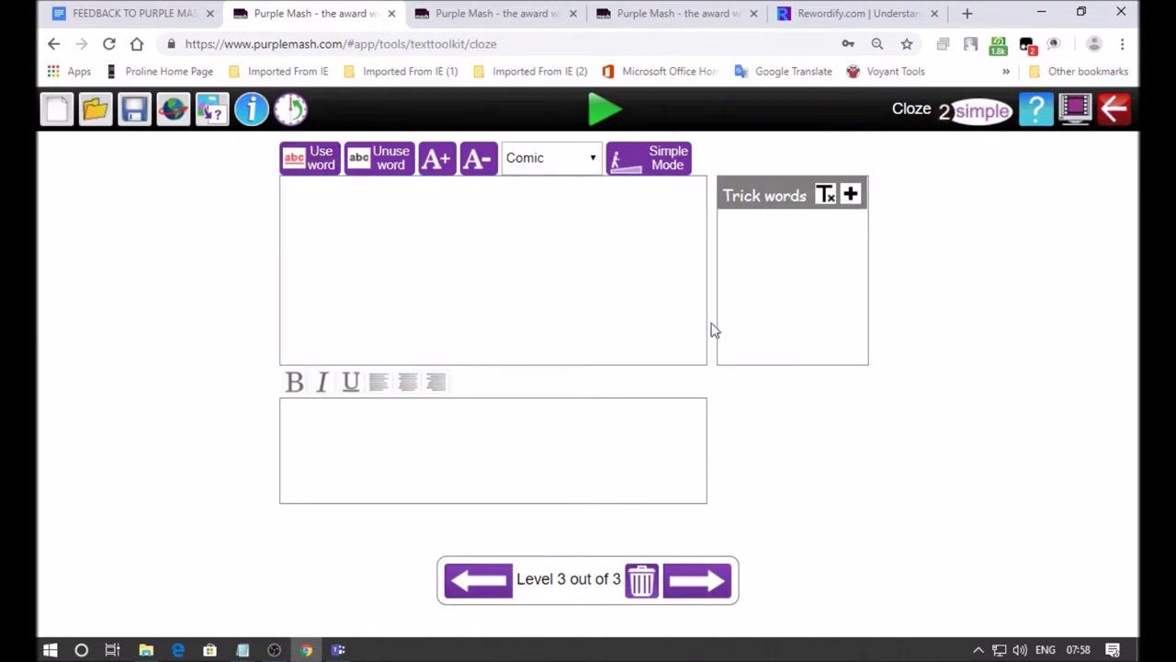
Copy the third sentence from Rewordify and paste it as plain text into level 3.
{"action": "left_click", "coordinate": [830, 16]}
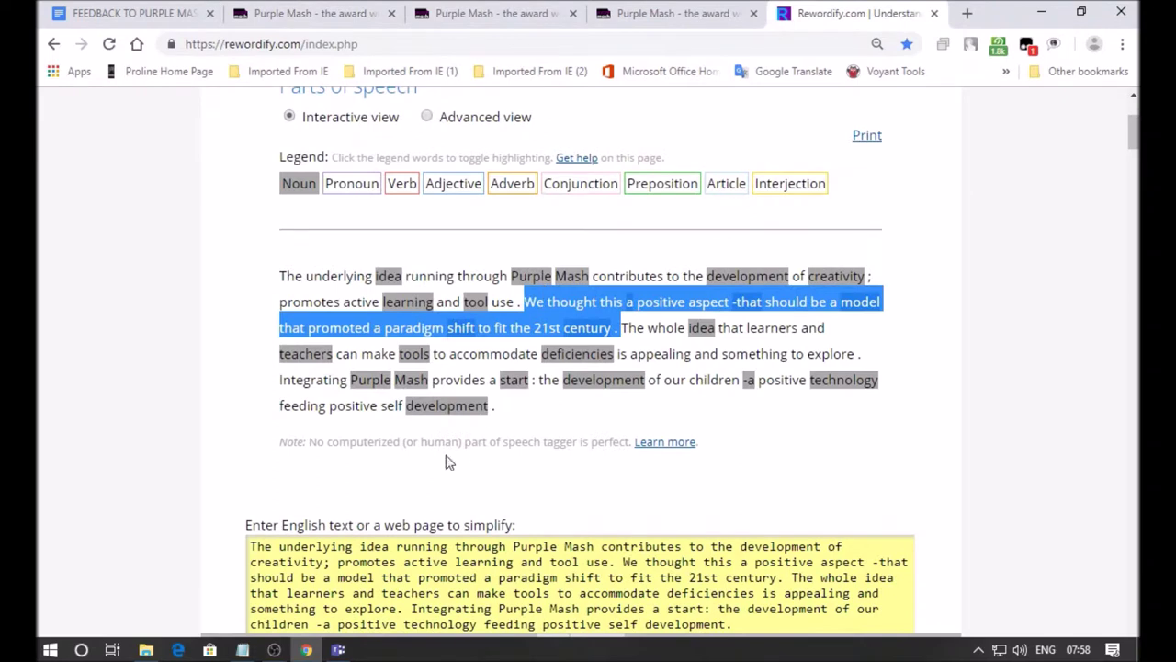
{"action": "left_click_drag", "start_coordinate": [614, 327], "coordinate": [880, 354]}
{"action": "left_click", "coordinate": [640, 333]}
{"action": "right_click", "coordinate": [673, 332]}
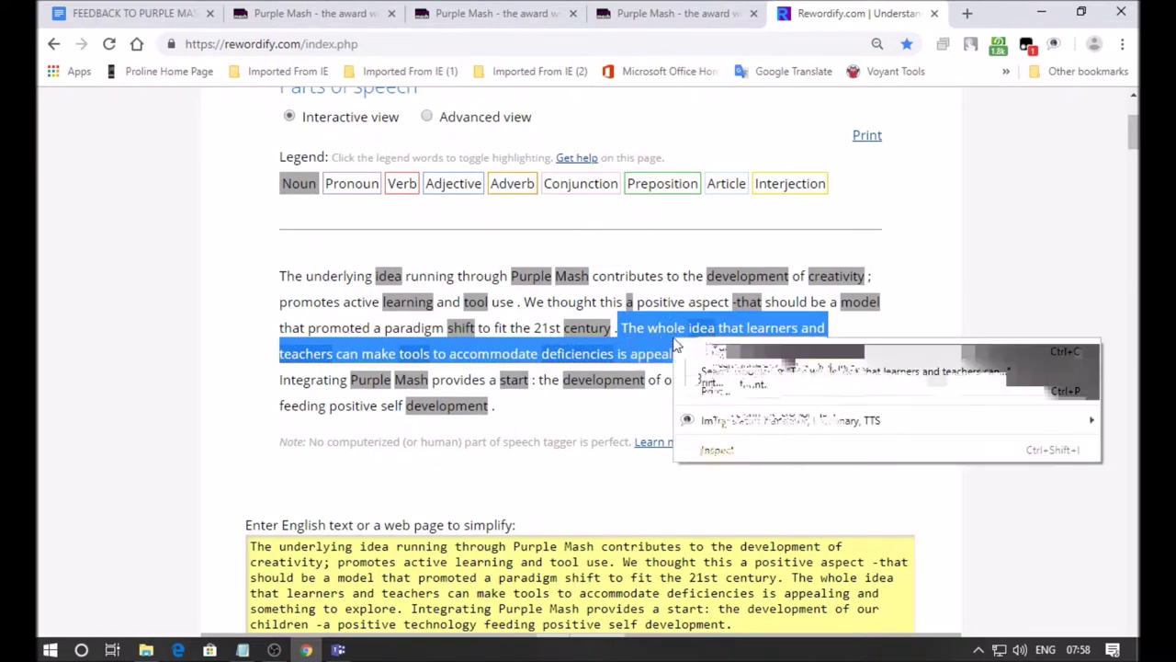
{"action": "left_click", "coordinate": [703, 349]}
{"action": "left_click", "coordinate": [344, 16]}
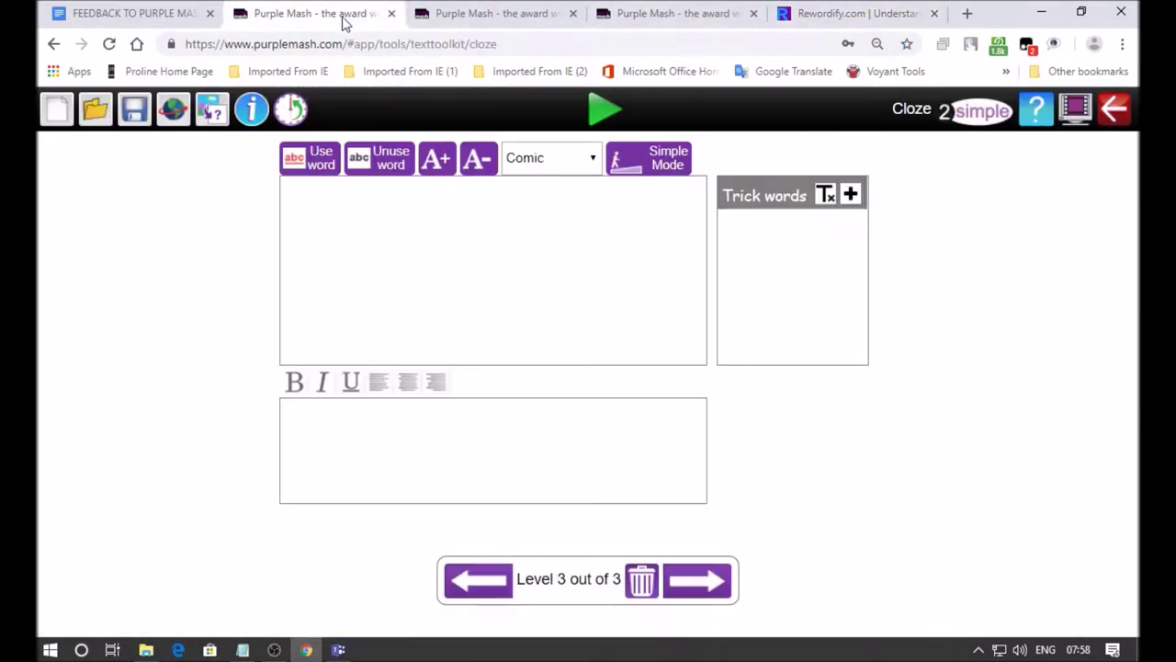
{"action": "right_click", "coordinate": [346, 217]}
{"action": "left_click", "coordinate": [401, 376]}
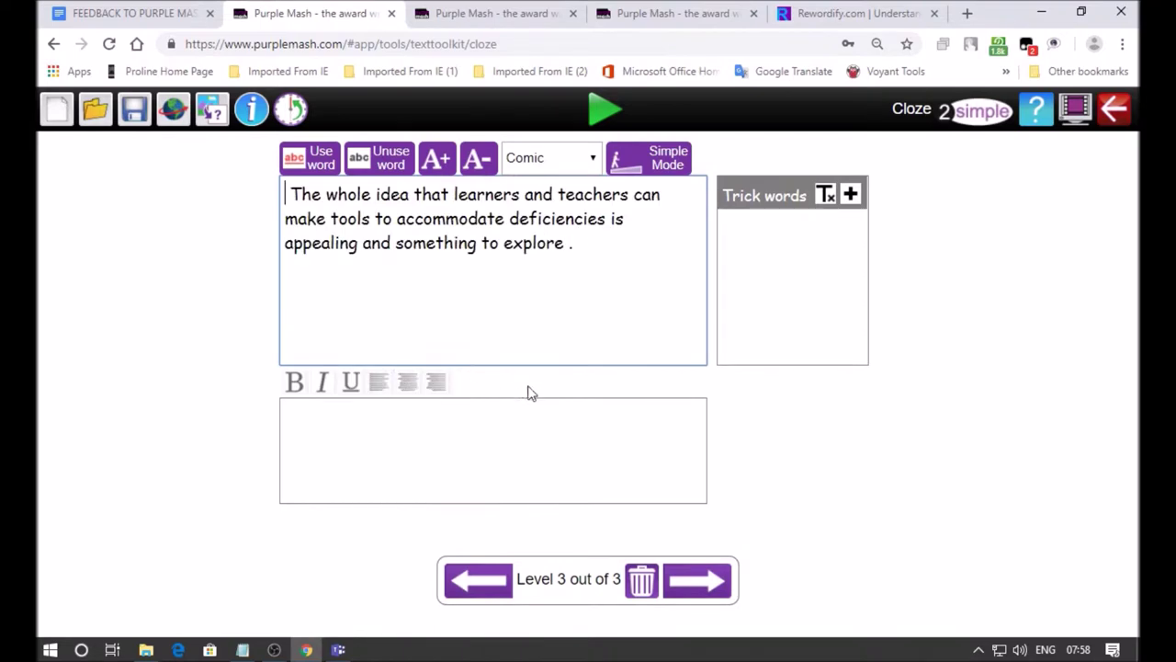
Make idea, teachers and tools gap words on level 3.
{"action": "left_click", "coordinate": [842, 14]}
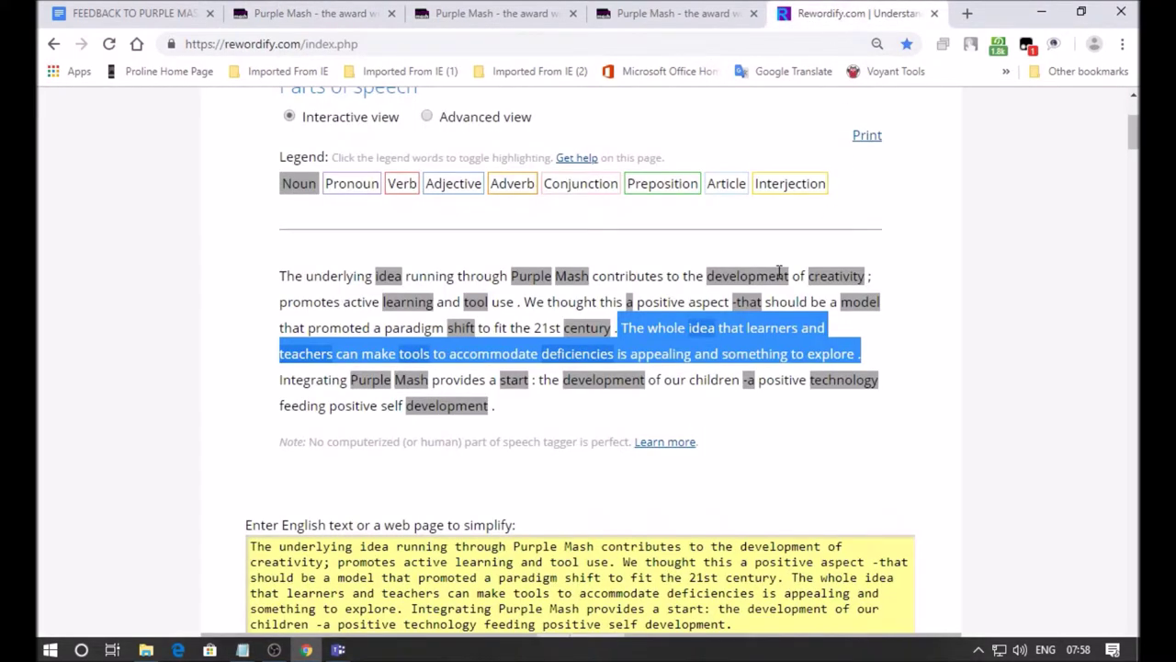
{"action": "left_click", "coordinate": [779, 274]}
{"action": "left_click", "coordinate": [285, 17]}
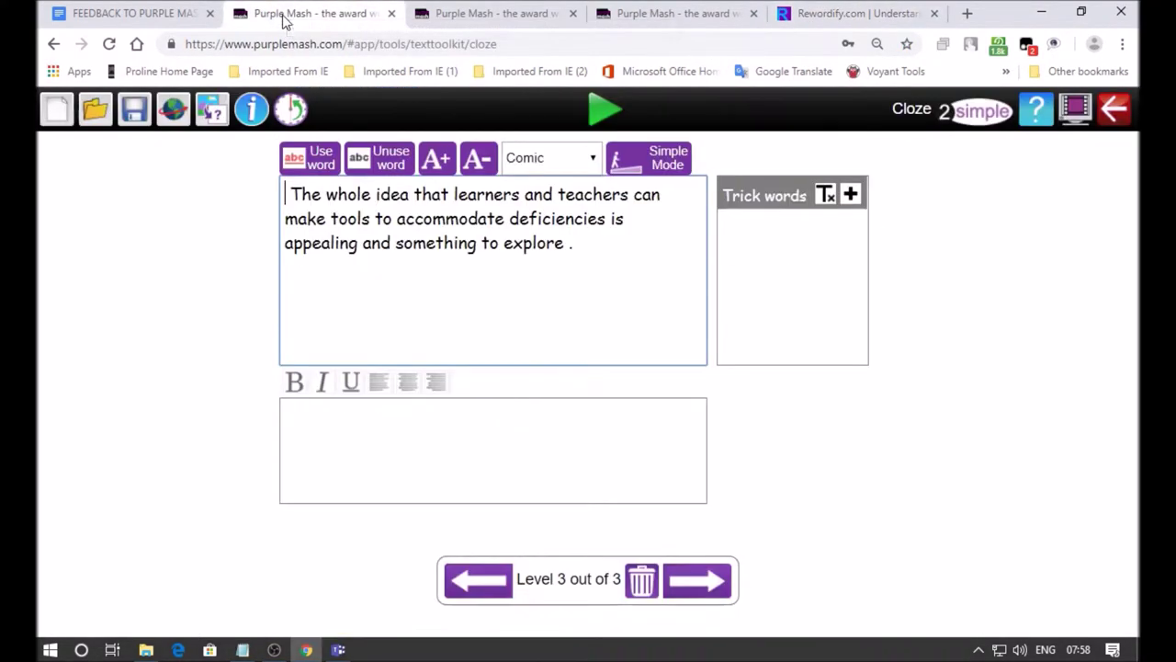
{"action": "double_click", "coordinate": [390, 194]}
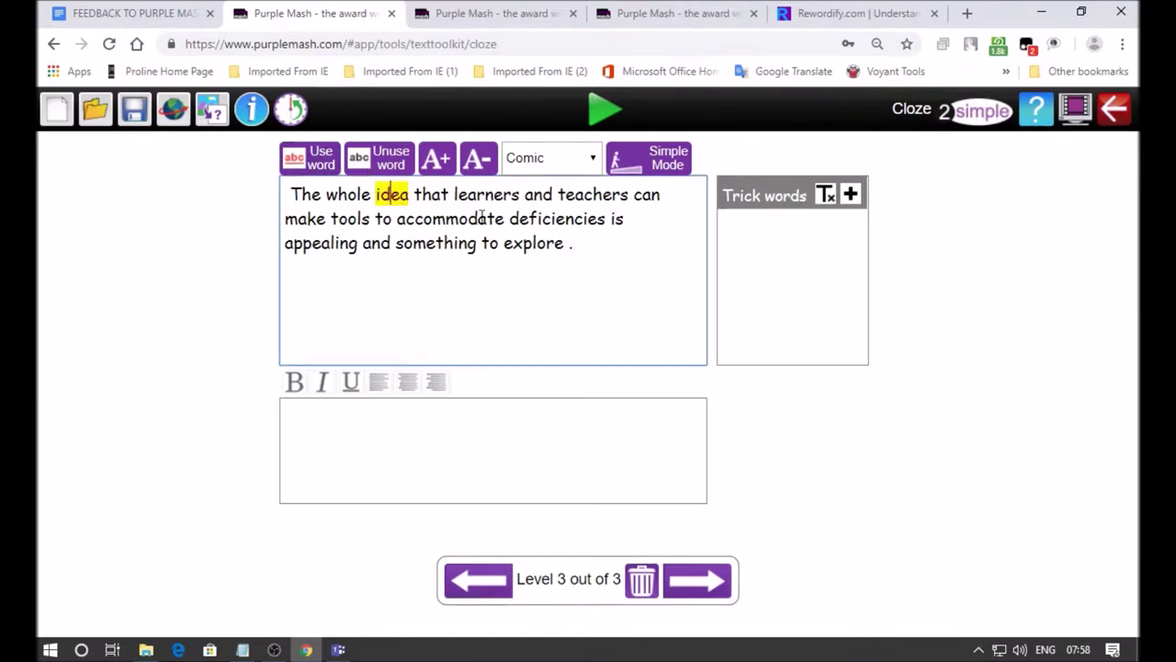
{"action": "double_click", "coordinate": [574, 195]}
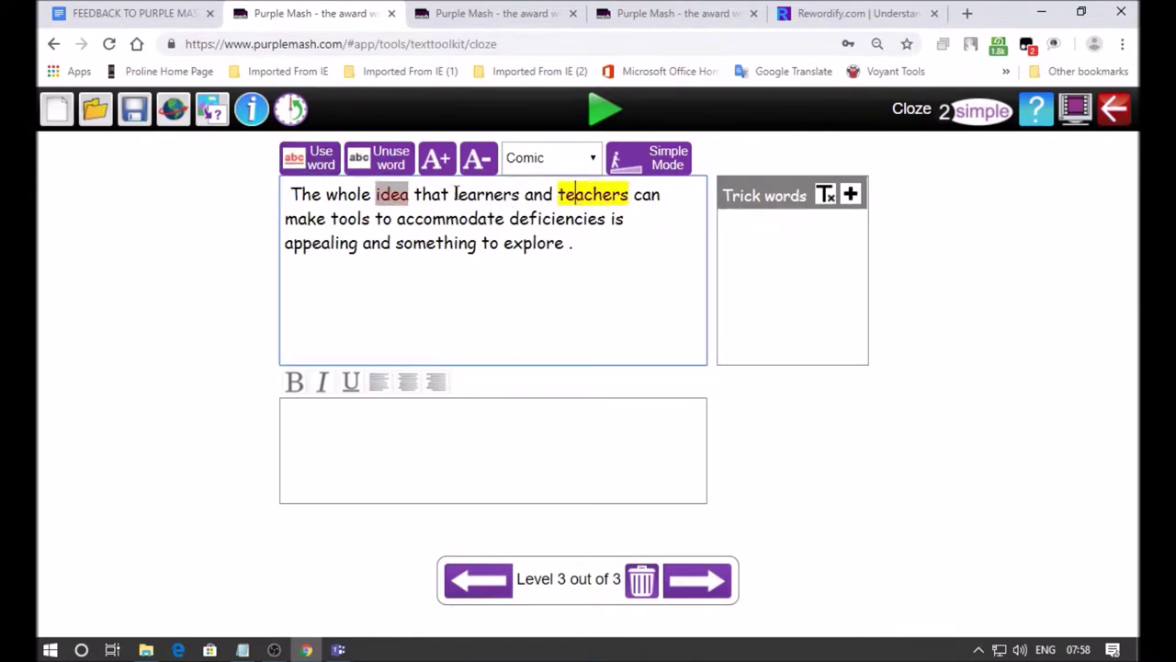
{"action": "double_click", "coordinate": [350, 219]}
{"action": "left_click", "coordinate": [310, 157]}
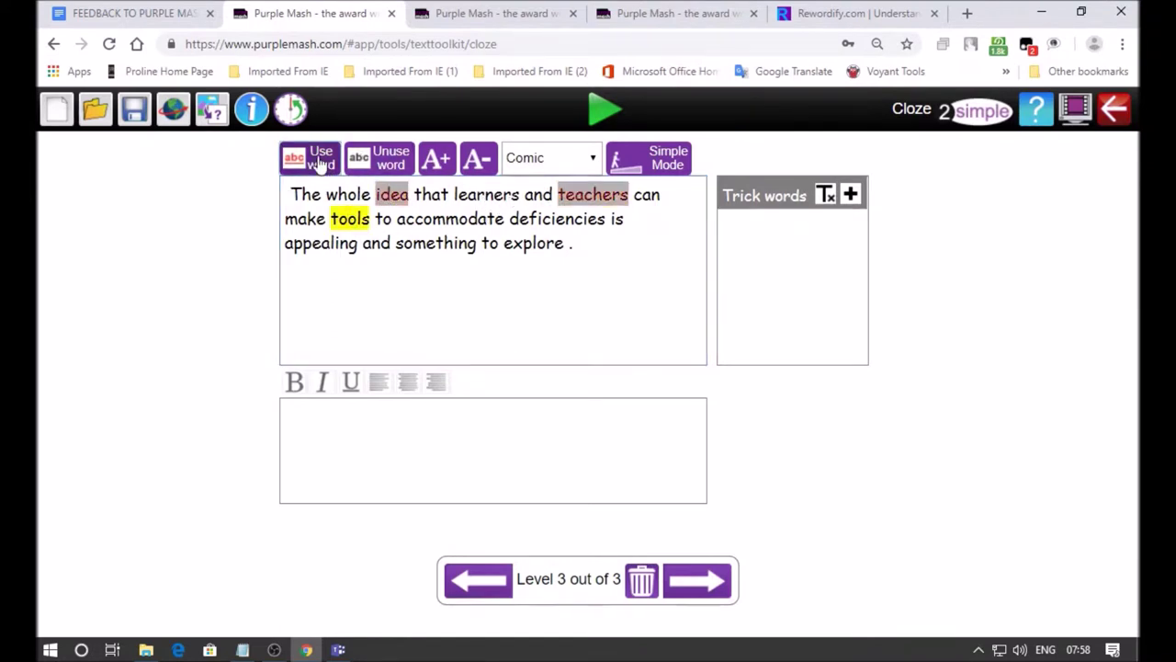
{"action": "left_click", "coordinate": [544, 221]}
{"action": "double_click", "coordinate": [544, 221]}
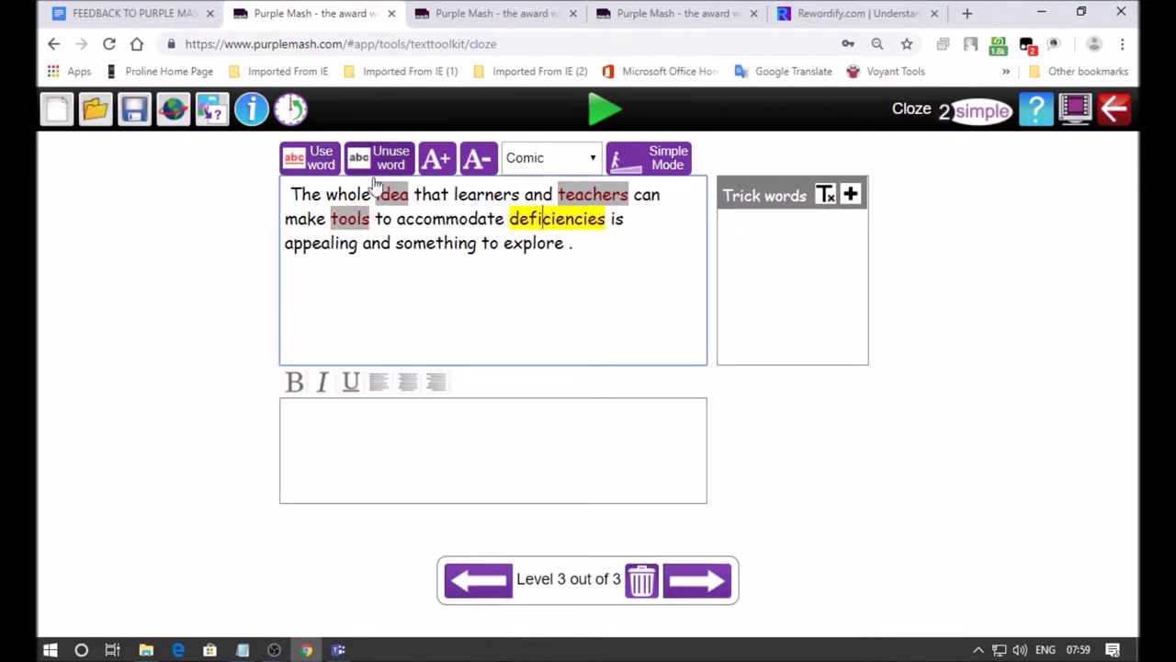
{"action": "left_click", "coordinate": [715, 585]}
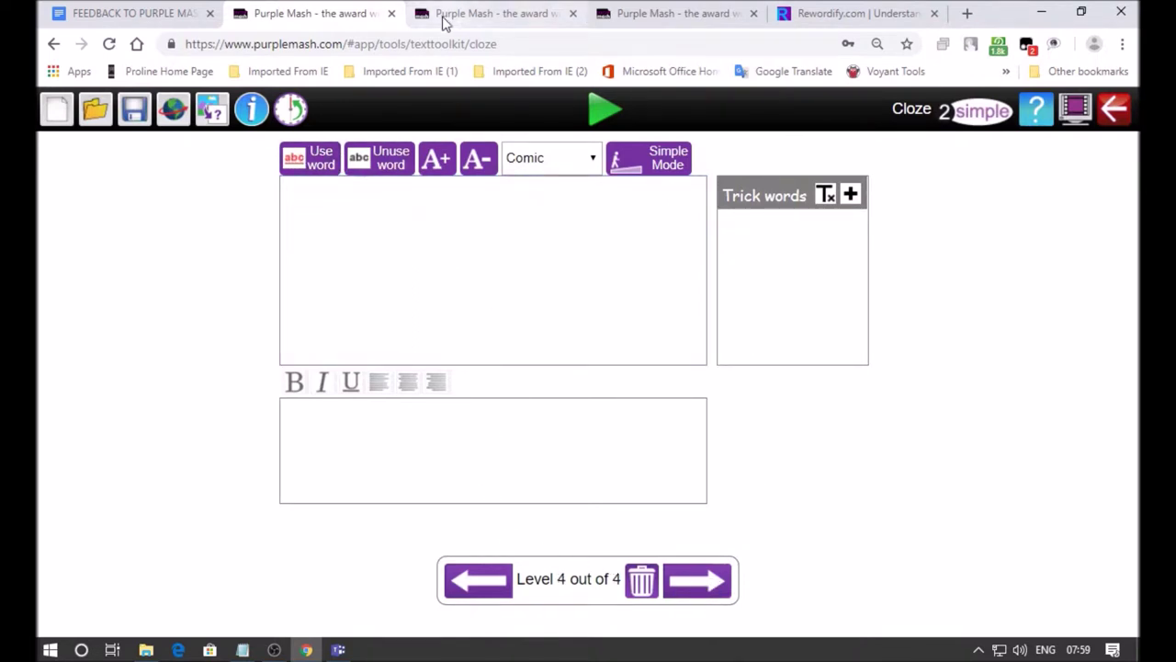
Mark 'self development' as a gap on level 4, confirm a time limit, and exit.
{"action": "left_click_drag", "start_coordinate": [417, 242], "coordinate": [554, 243]}
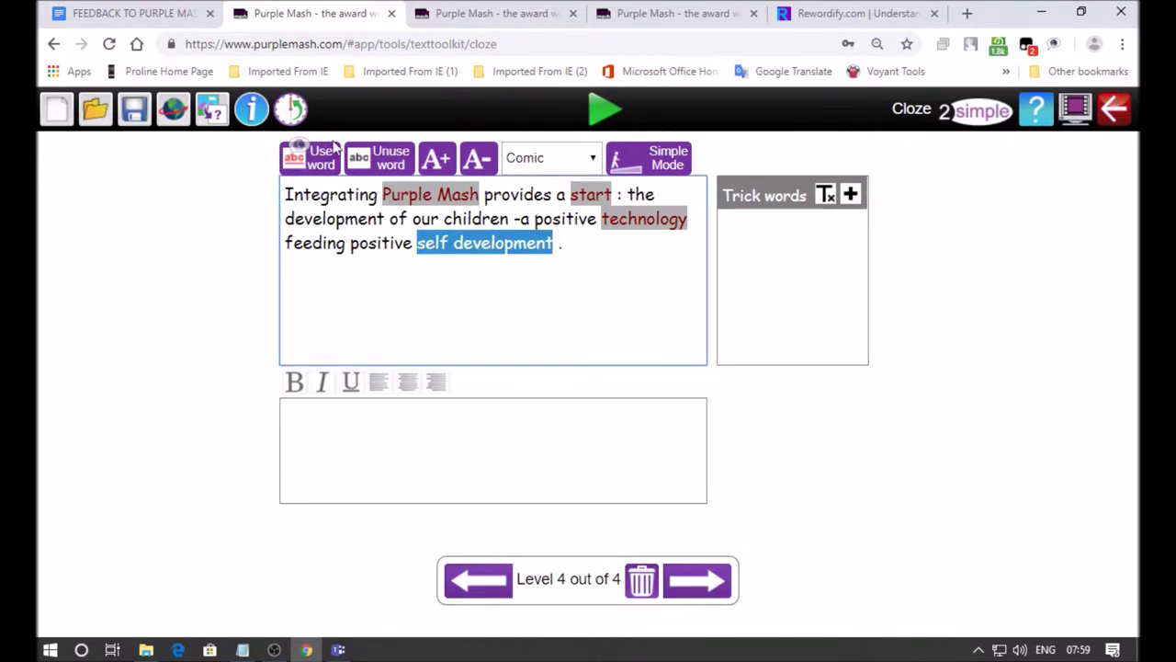
{"action": "left_click", "coordinate": [290, 109]}
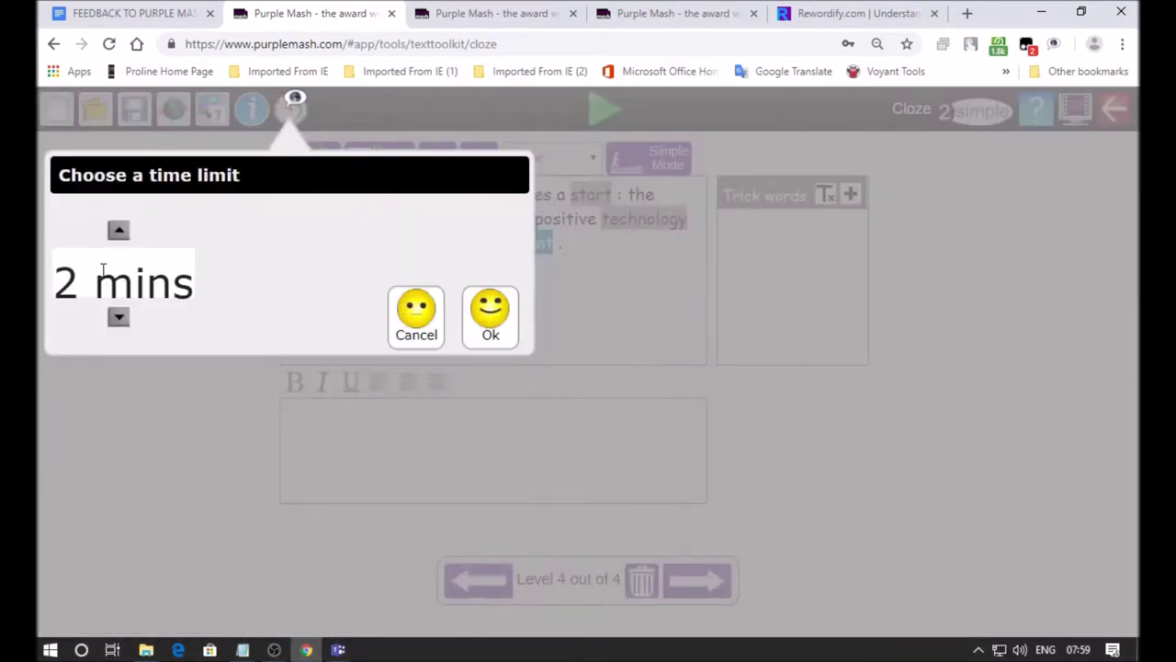
{"action": "left_click", "coordinate": [119, 318]}
{"action": "left_click", "coordinate": [490, 316]}
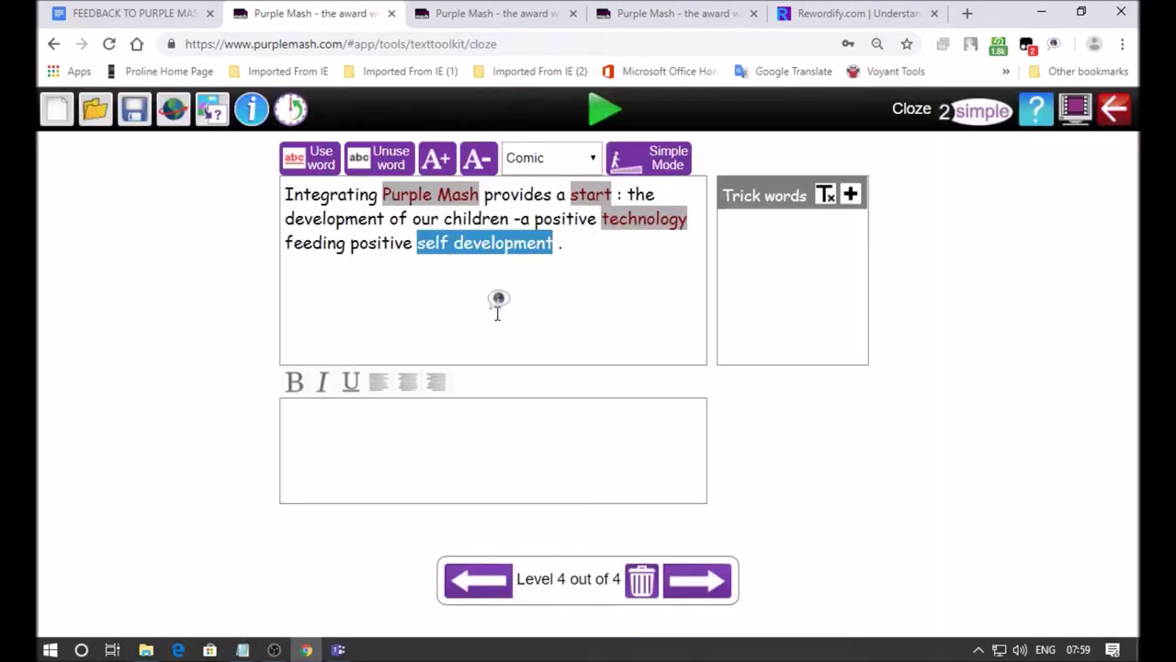
{"action": "left_click", "coordinate": [1114, 109]}
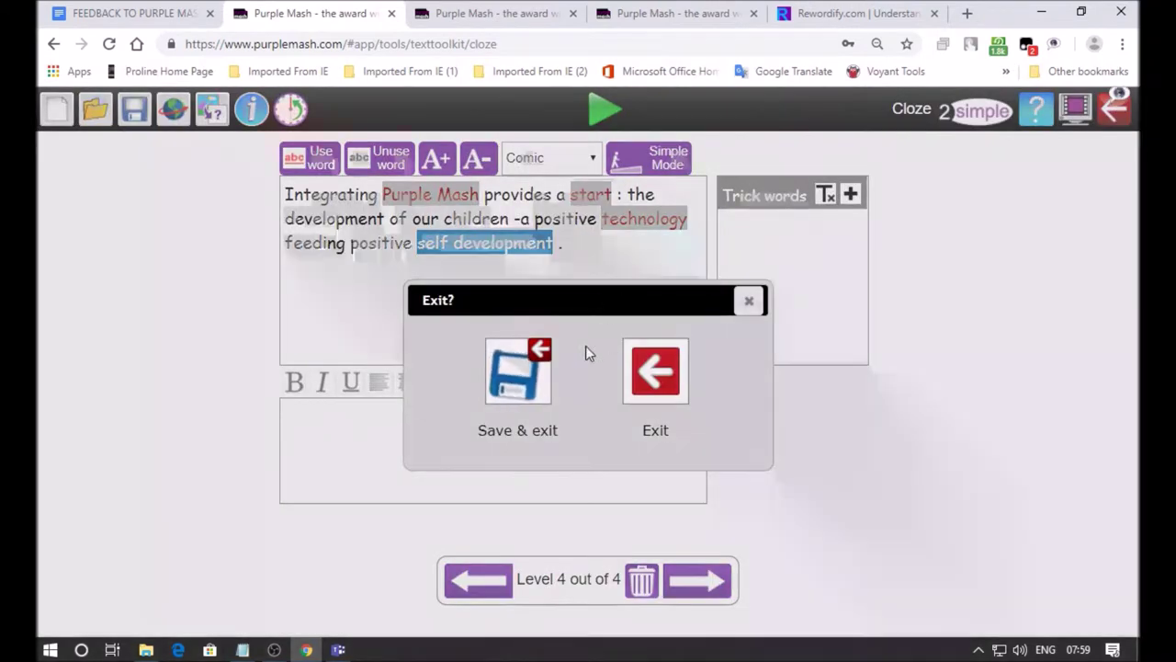
Choose Save & exit and save the activity as 'Gr 5 Creativity PM'.
{"action": "left_click", "coordinate": [519, 375]}
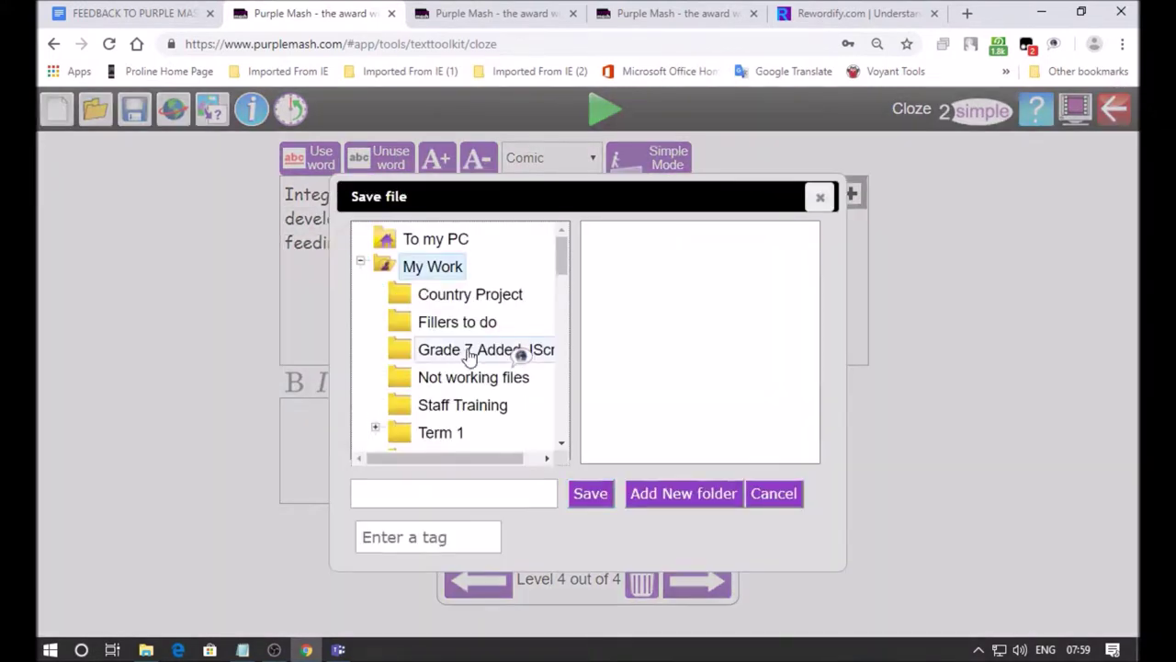
{"action": "left_click_drag", "start_coordinate": [554, 275], "coordinate": [546, 340]}
{"action": "left_click", "coordinate": [375, 488]}
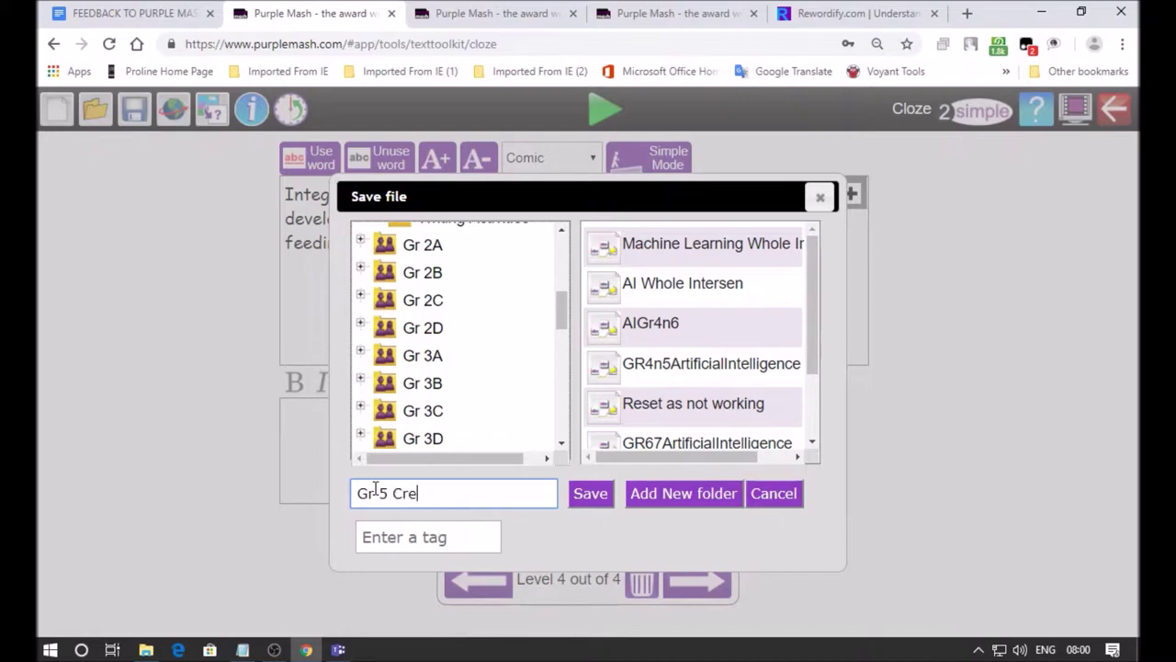
{"action": "type", "text": "Gr 5 Creativity PM"}
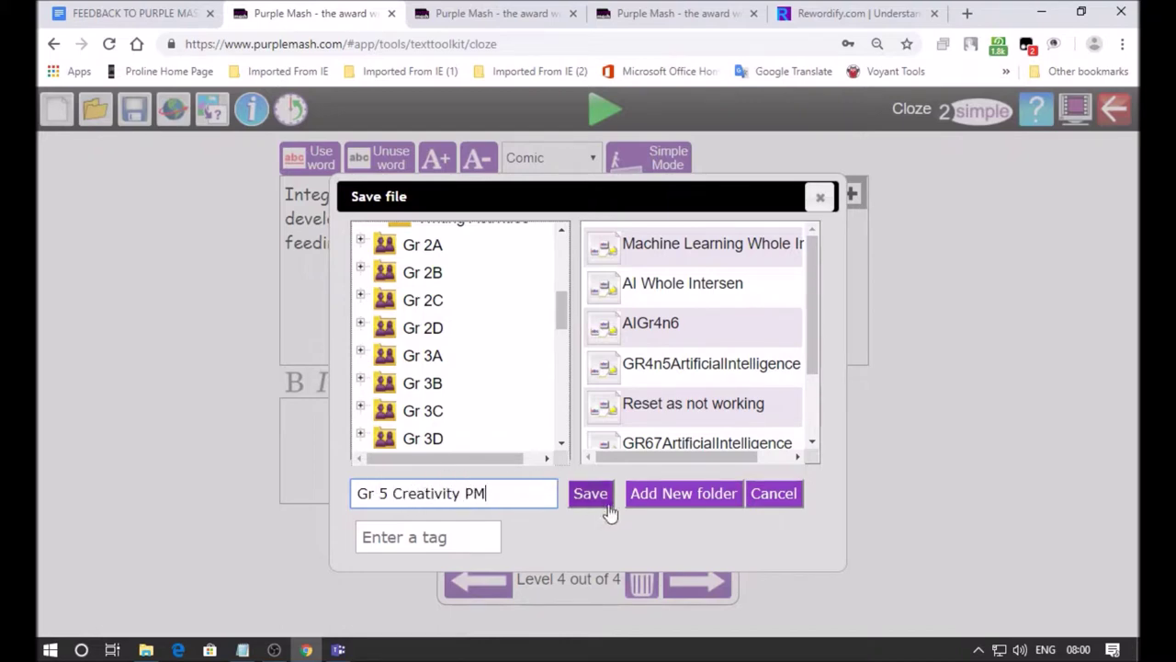
{"action": "left_click", "coordinate": [576, 497]}
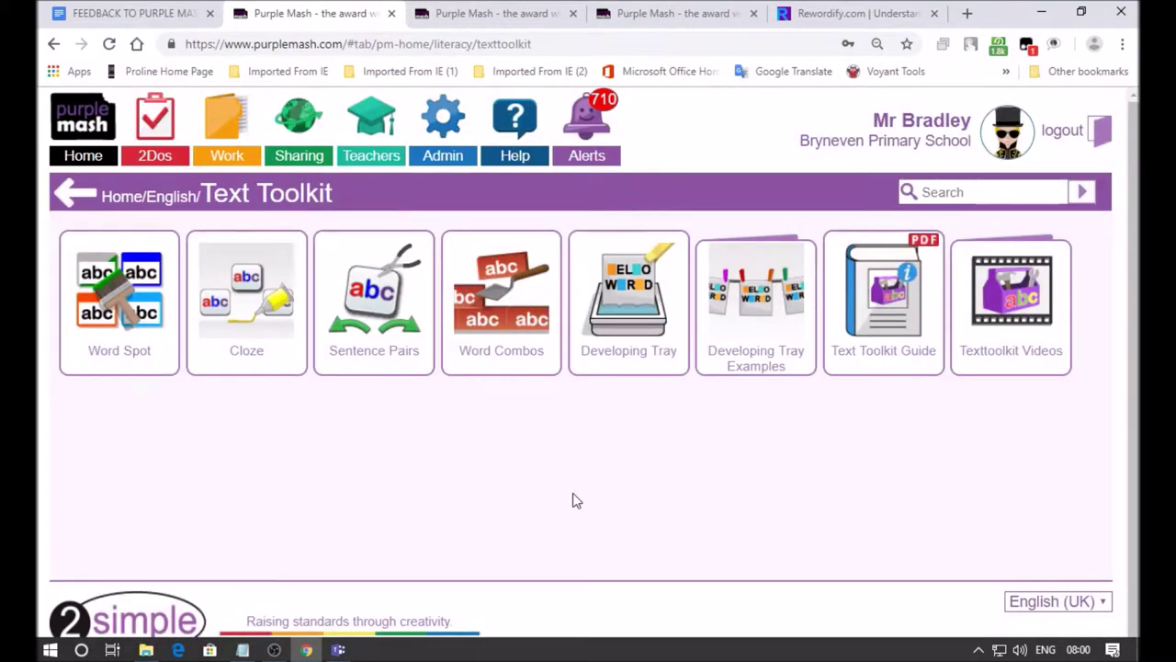
Refresh the My Work file list and select the Gr 5 Creativity PM activity.
{"action": "mouse_move", "coordinate": [134, 312]}
{"action": "left_click", "coordinate": [213, 152]}
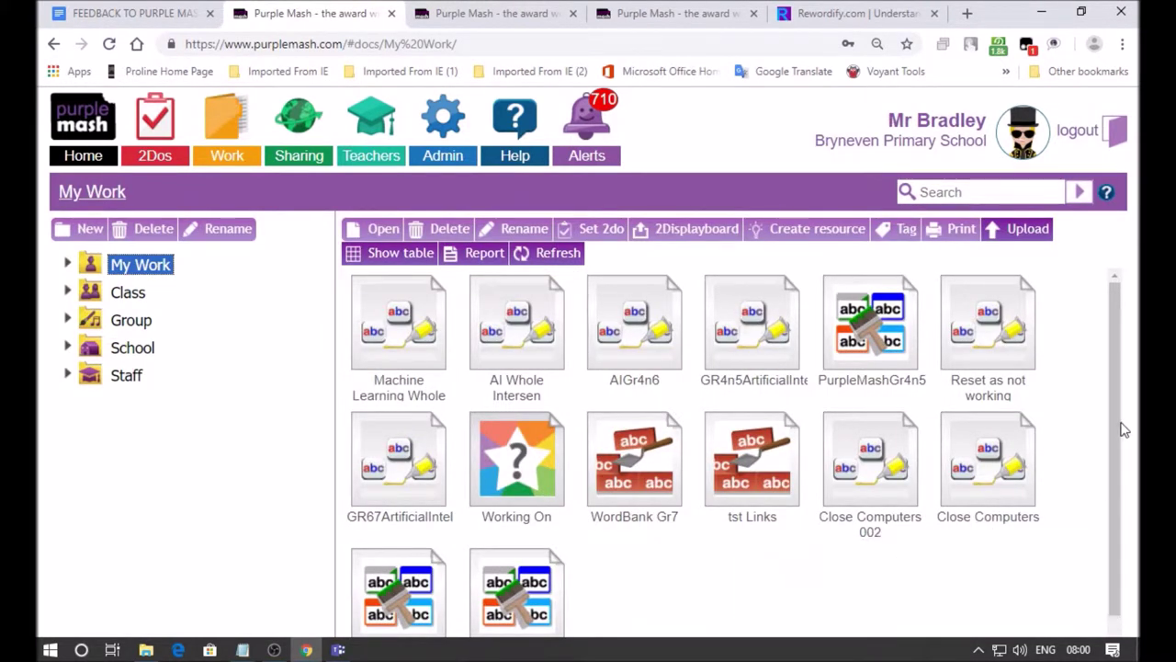
{"action": "scroll", "coordinate": [1121, 519], "scroll_direction": "down", "scroll_amount": 1}
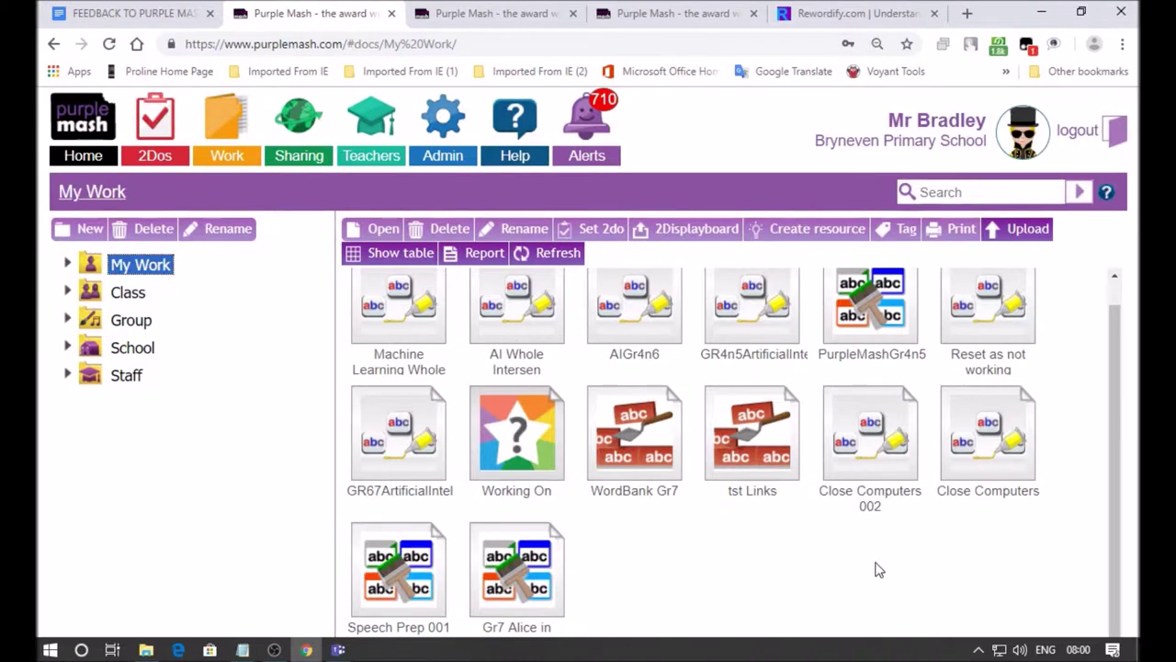
{"action": "left_click", "coordinate": [558, 253]}
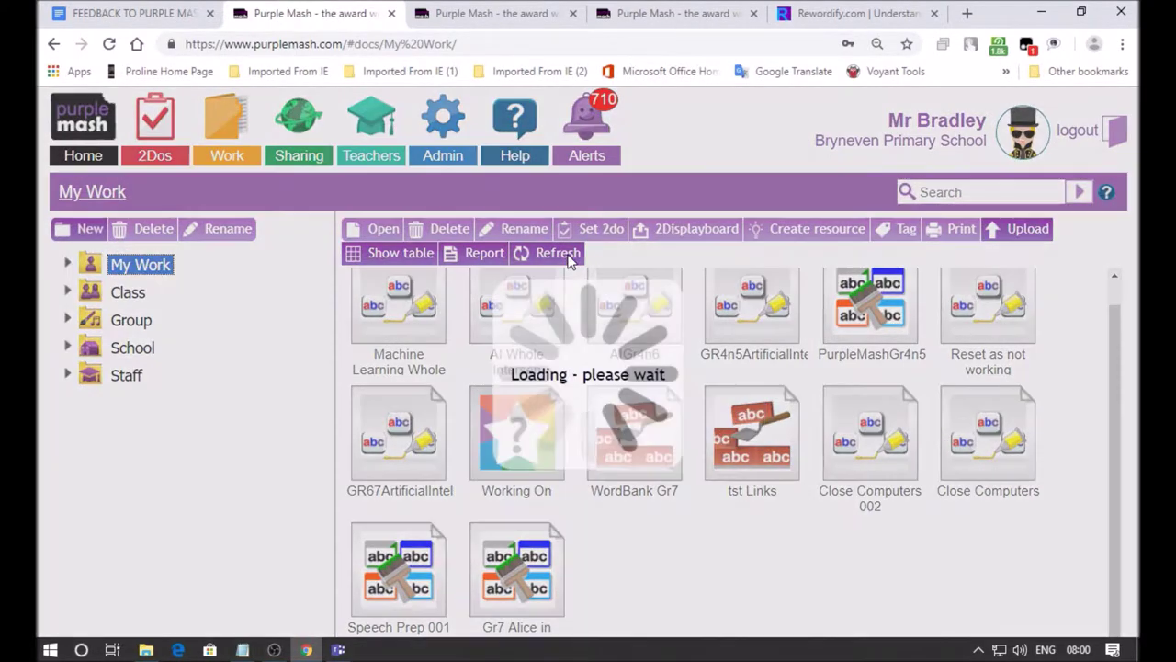
{"action": "left_click", "coordinate": [405, 308]}
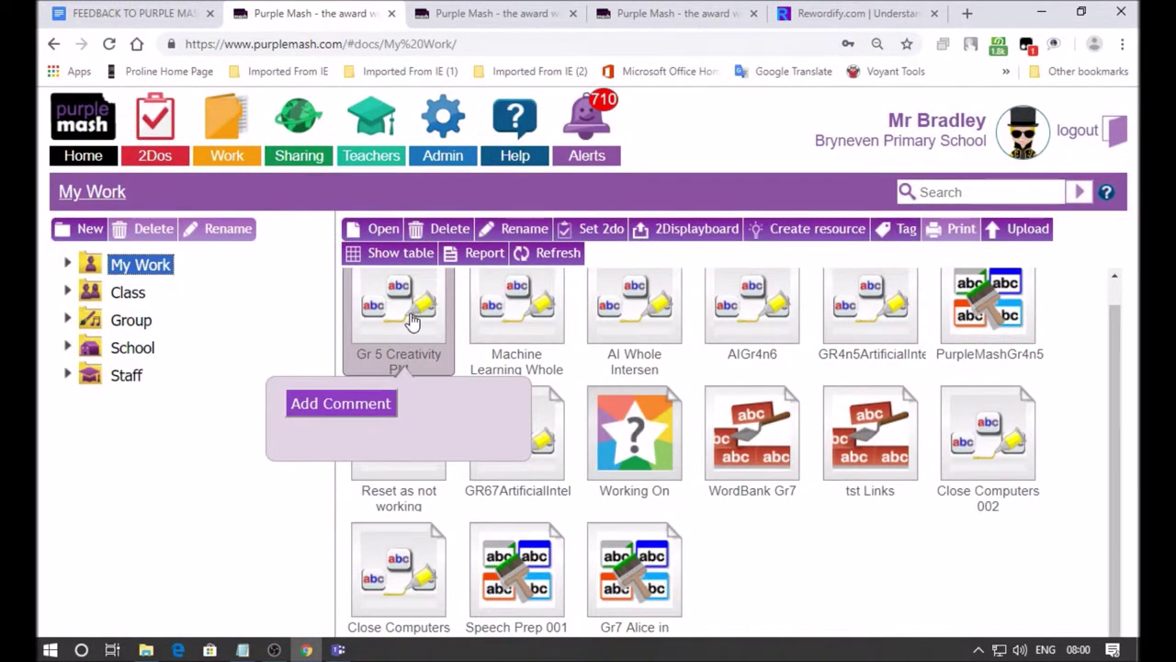
Set it as a 2do described 'Try to do this activity by seeing where the answers fit.'.
{"action": "left_click", "coordinate": [596, 229]}
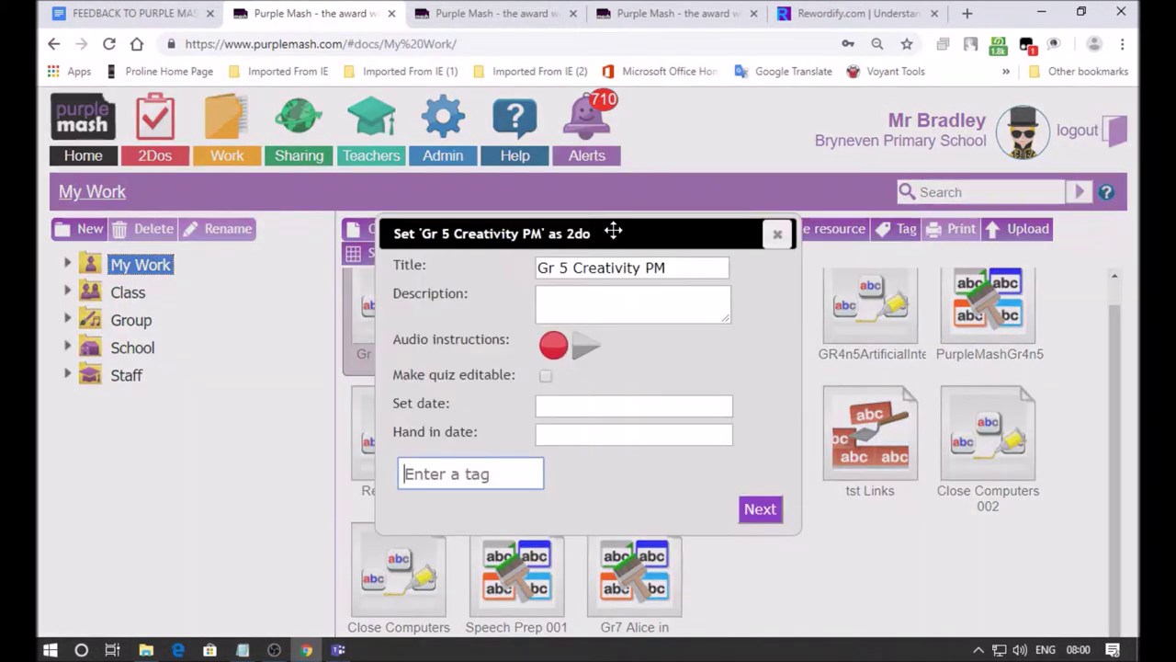
{"action": "left_click", "coordinate": [574, 299]}
{"action": "type", "text": "Try "}
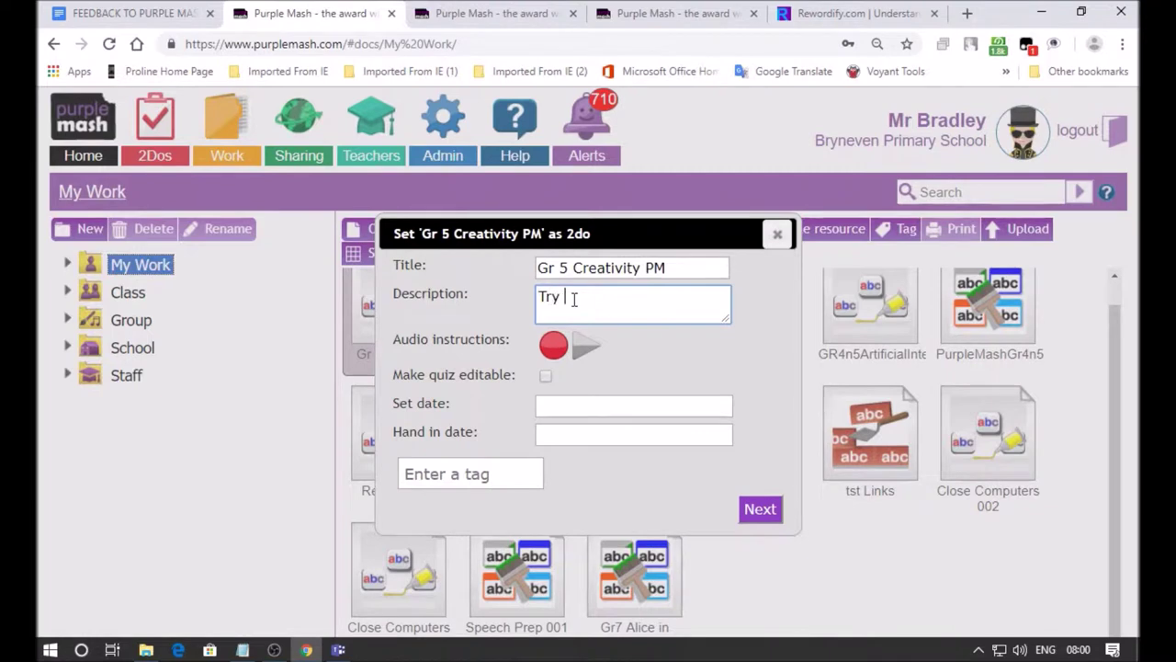
{"action": "type", "text": "to do this activit"}
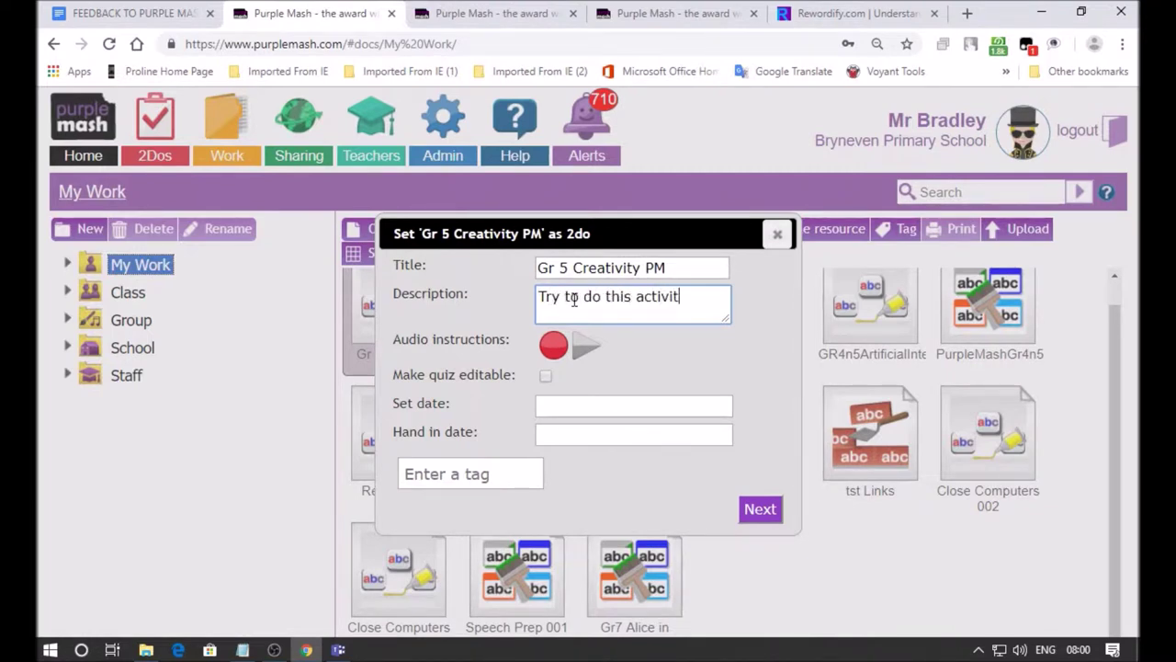
{"action": "type", "text": "y by filling in the answer"}
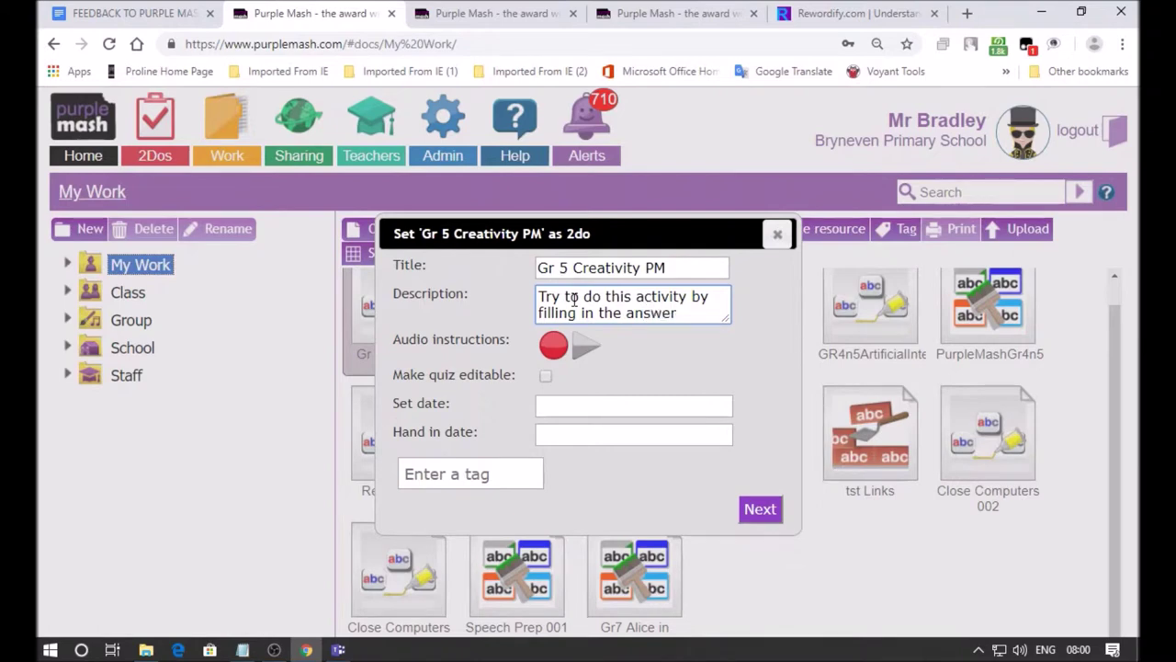
{"action": "key", "text": "BackSpace"}
{"action": "key", "text": "BackSpace"}
{"action": "key", "text": "BackSpace"}
{"action": "key", "text": "BackSpace"}
{"action": "key", "text": "BackSpace"}
{"action": "key", "text": "BackSpace"}
{"action": "key", "text": "BackSpace"}
{"action": "key", "text": "BackSpace"}
{"action": "key", "text": "BackSpace"}
{"action": "key", "text": "BackSpace"}
{"action": "key", "text": "BackSpace"}
{"action": "key", "text": "BackSpace"}
{"action": "key", "text": "BackSpace"}
{"action": "key", "text": "BackSpace"}
{"action": "key", "text": "BackSpace"}
{"action": "key", "text": "BackSpace"}
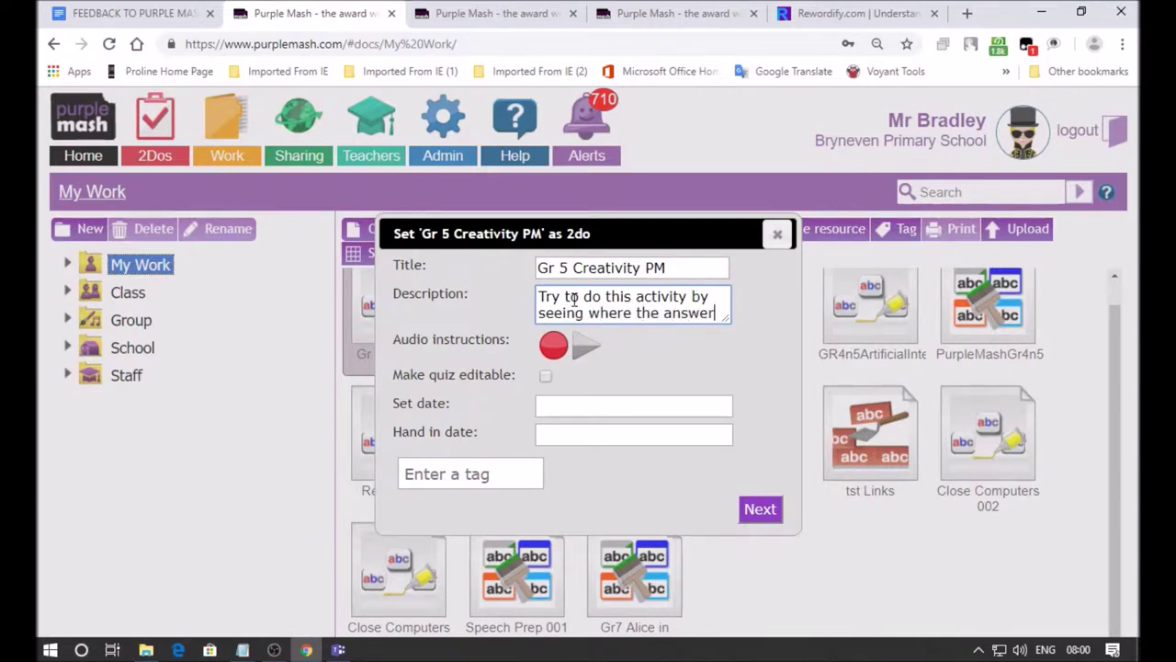
{"action": "type", "text": "a"}
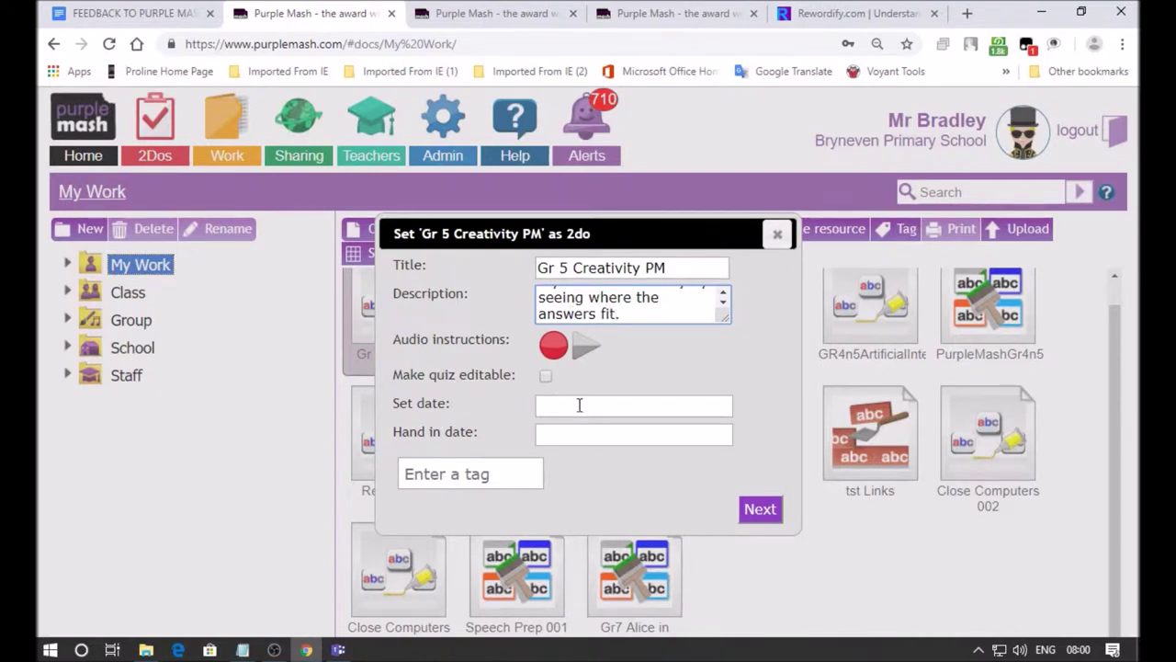
Pick 23 October 2018 as the set date and 24 October as the hand-in date.
{"action": "left_click", "coordinate": [579, 405]}
{"action": "left_click", "coordinate": [631, 572]}
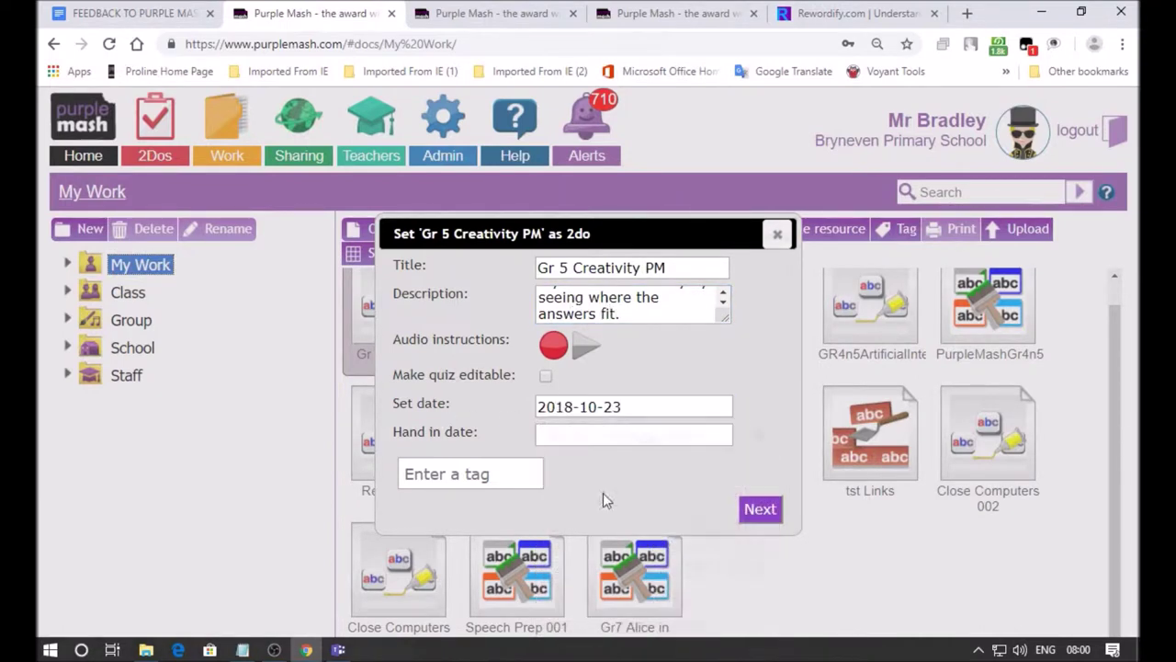
{"action": "left_click", "coordinate": [548, 432]}
{"action": "left_click", "coordinate": [665, 602]}
{"action": "left_click", "coordinate": [633, 431]}
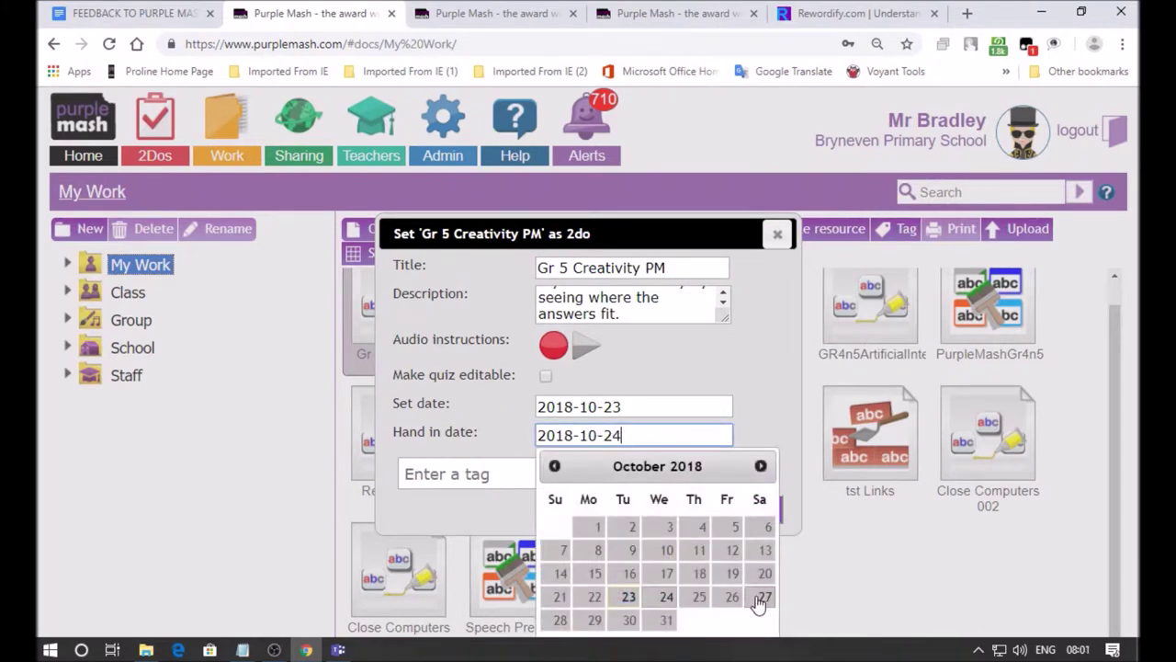
{"action": "left_click", "coordinate": [630, 621]}
Assign the 2do to classes Gr 5A, 5B, 5C and 5D, then return to Rewordify.
{"action": "left_click", "coordinate": [764, 513]}
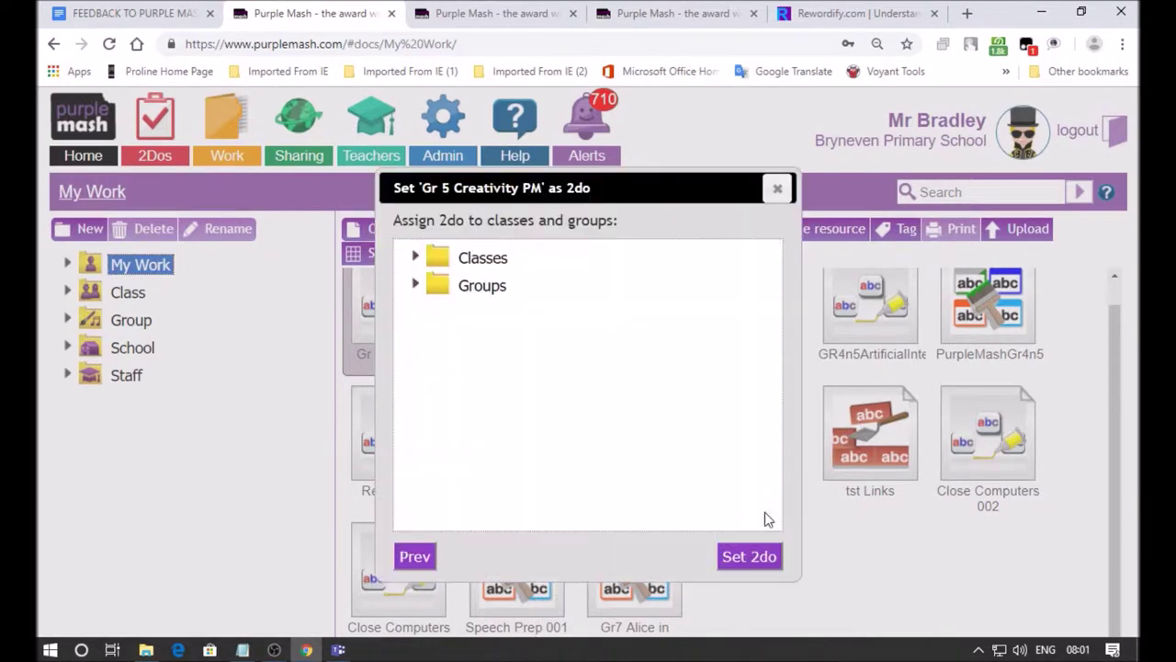
{"action": "left_click", "coordinate": [415, 257]}
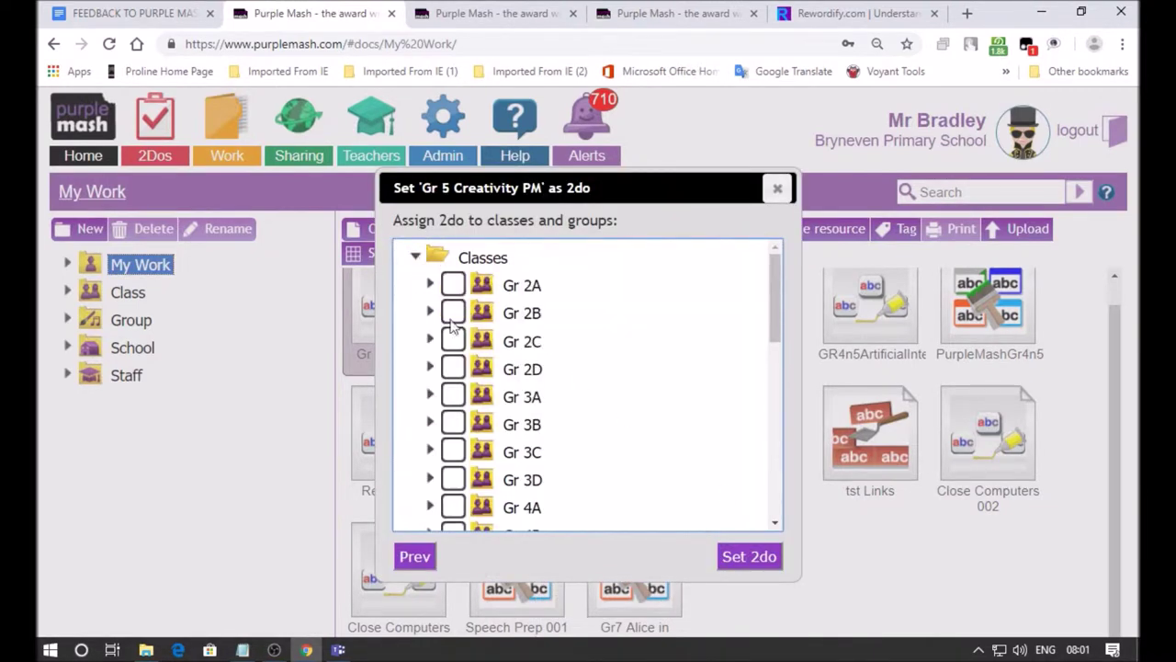
{"action": "left_click_drag", "start_coordinate": [780, 301], "coordinate": [775, 391]}
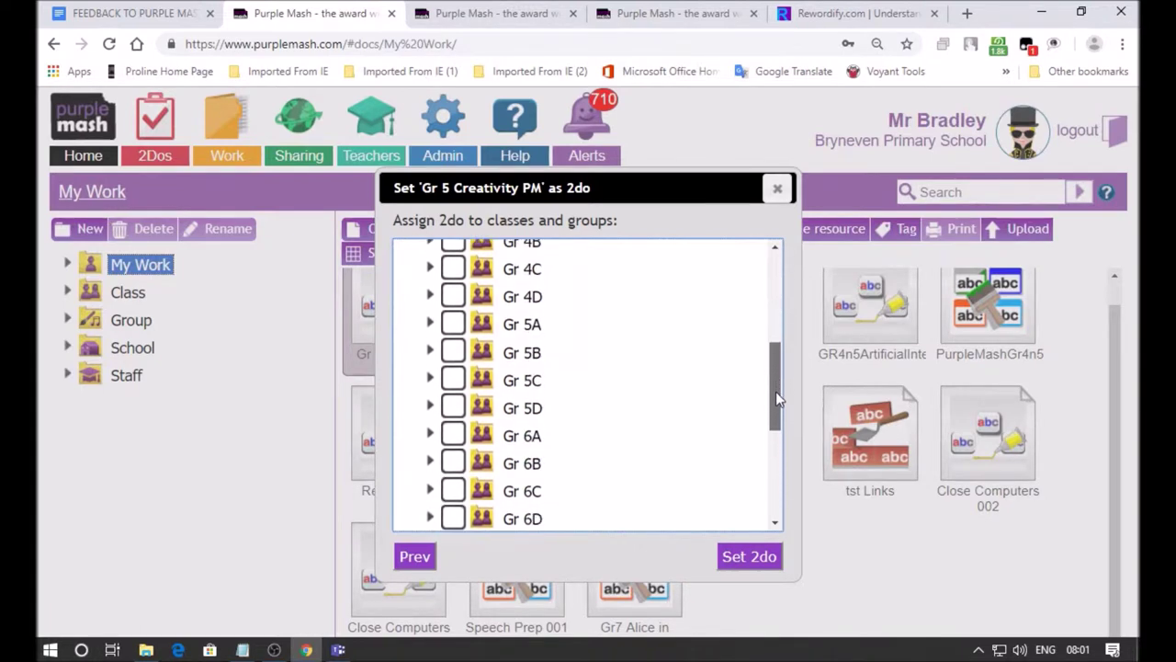
{"action": "left_click", "coordinate": [448, 326]}
{"action": "left_click", "coordinate": [454, 353]}
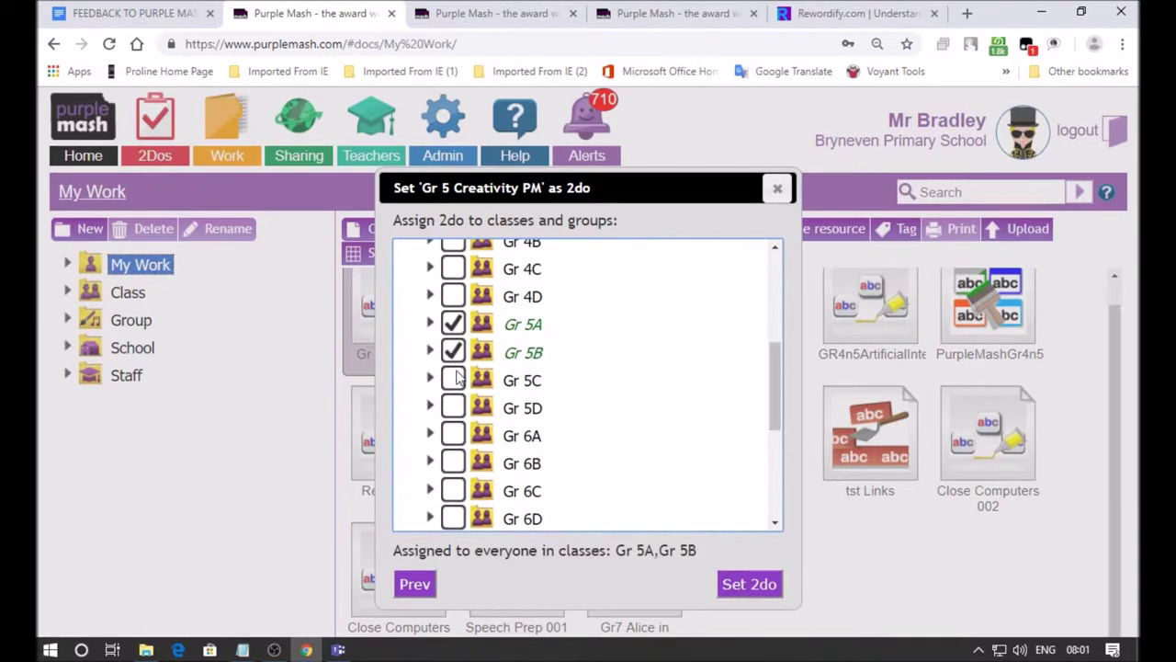
{"action": "left_click", "coordinate": [455, 381]}
{"action": "left_click", "coordinate": [454, 408]}
{"action": "left_click", "coordinate": [746, 586]}
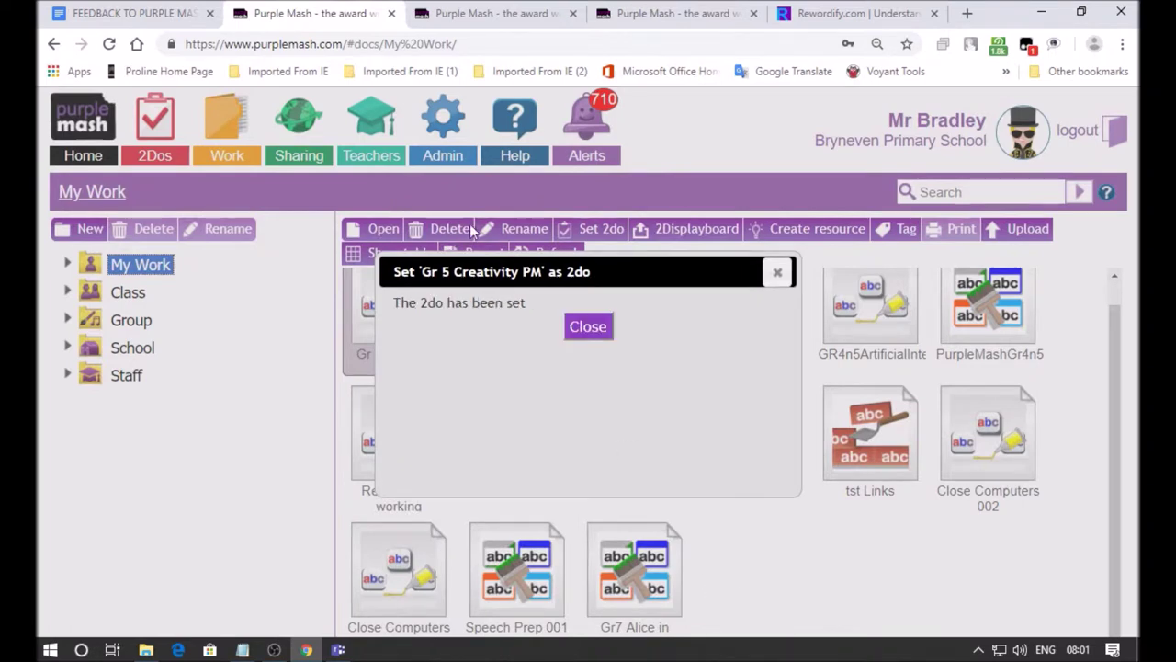
{"action": "left_click", "coordinate": [589, 327]}
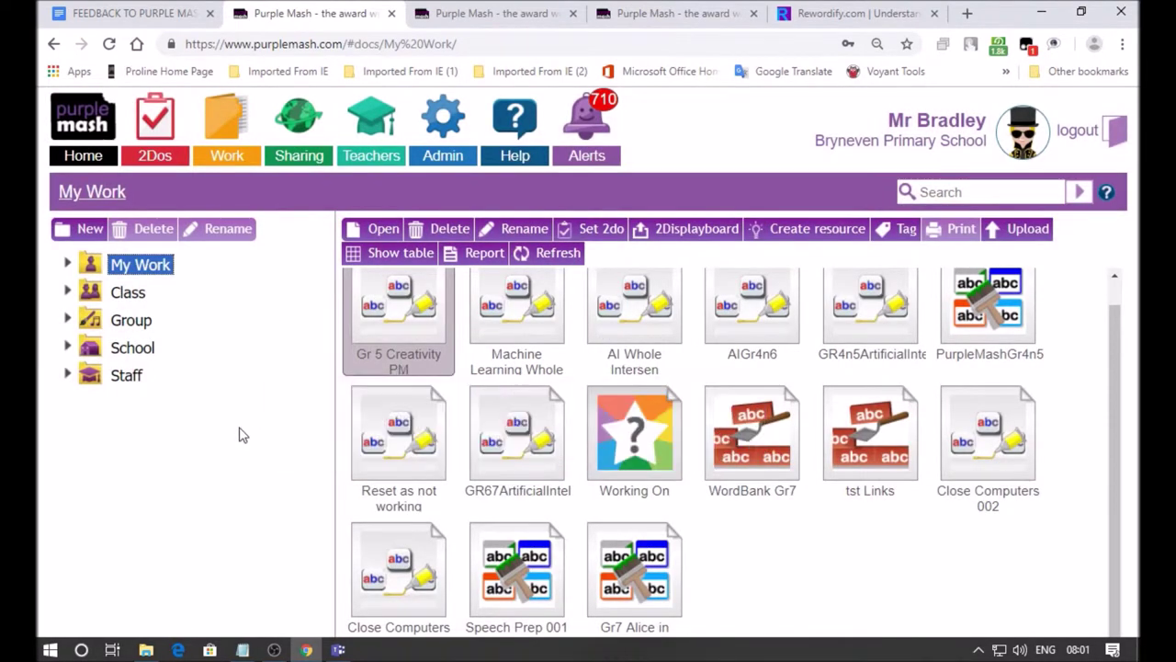
{"action": "left_click", "coordinate": [857, 13]}
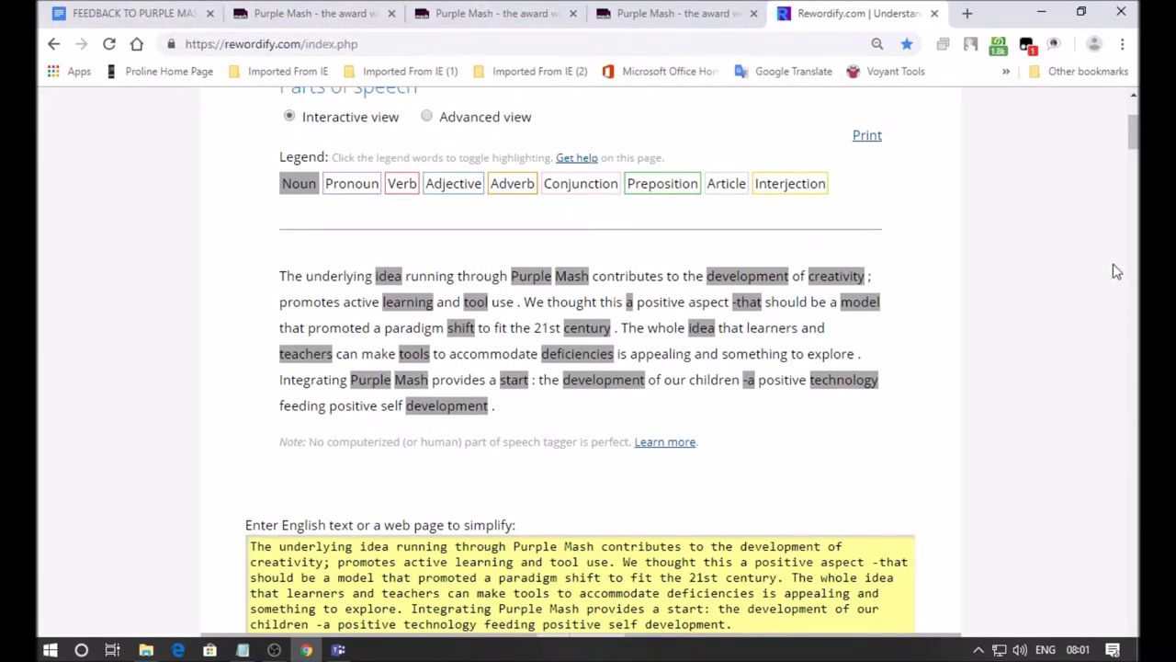
Launch a new Word Spot activity from Home > English > Text Toolkit.
{"action": "left_click", "coordinate": [309, 15]}
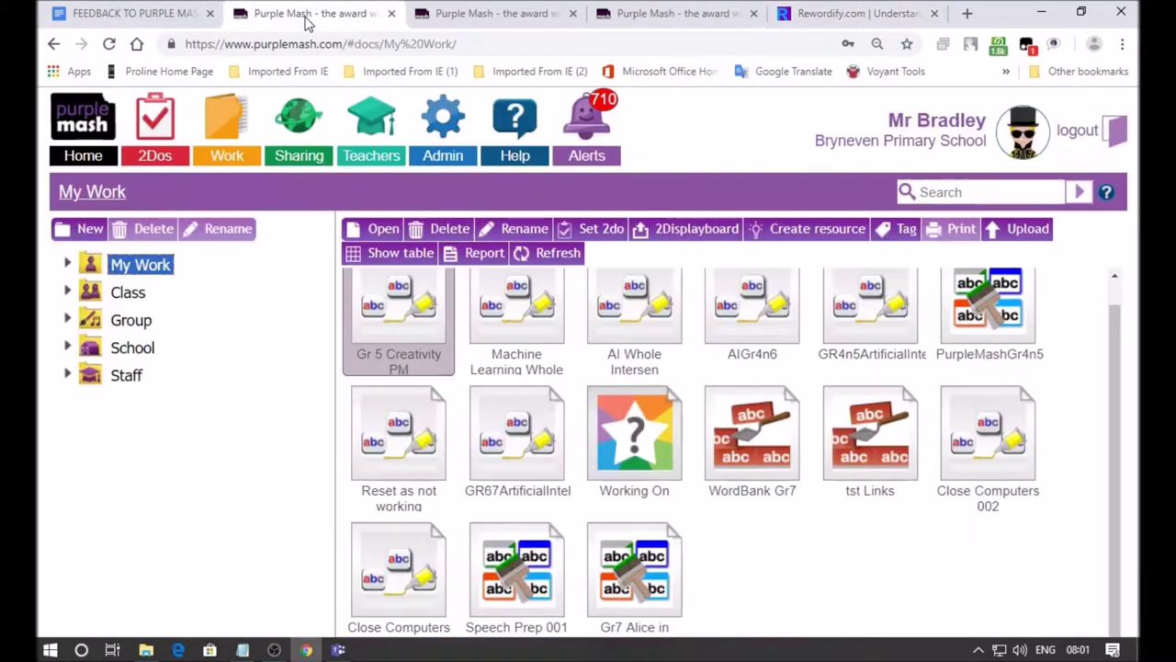
{"action": "left_click", "coordinate": [85, 157]}
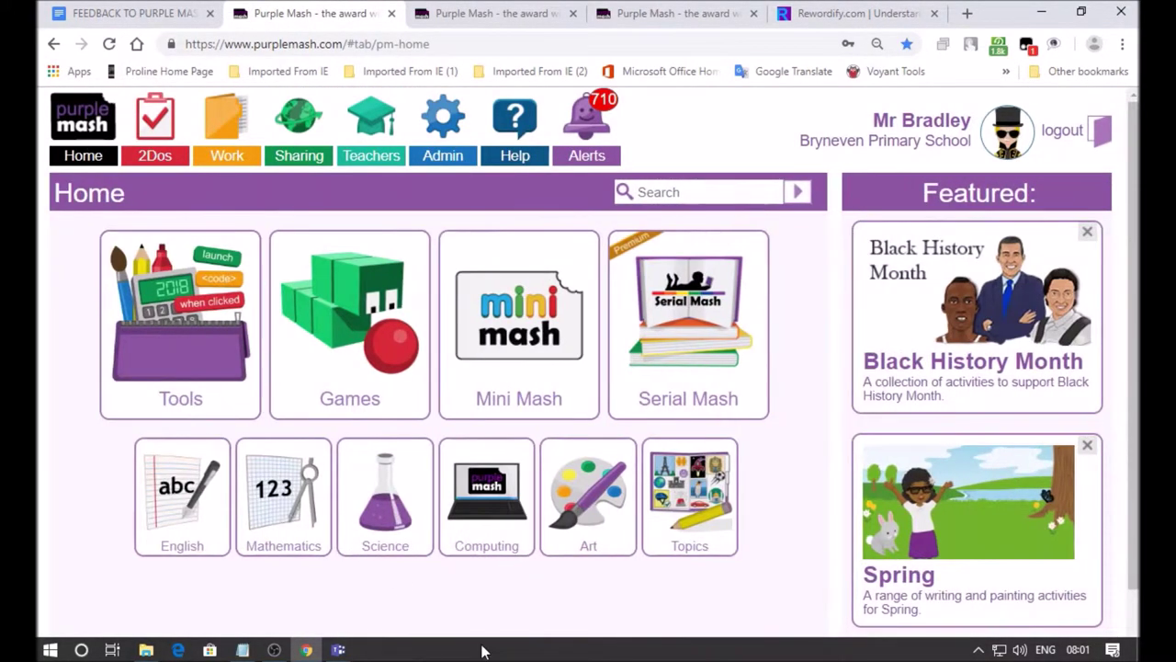
{"action": "left_click", "coordinate": [175, 510]}
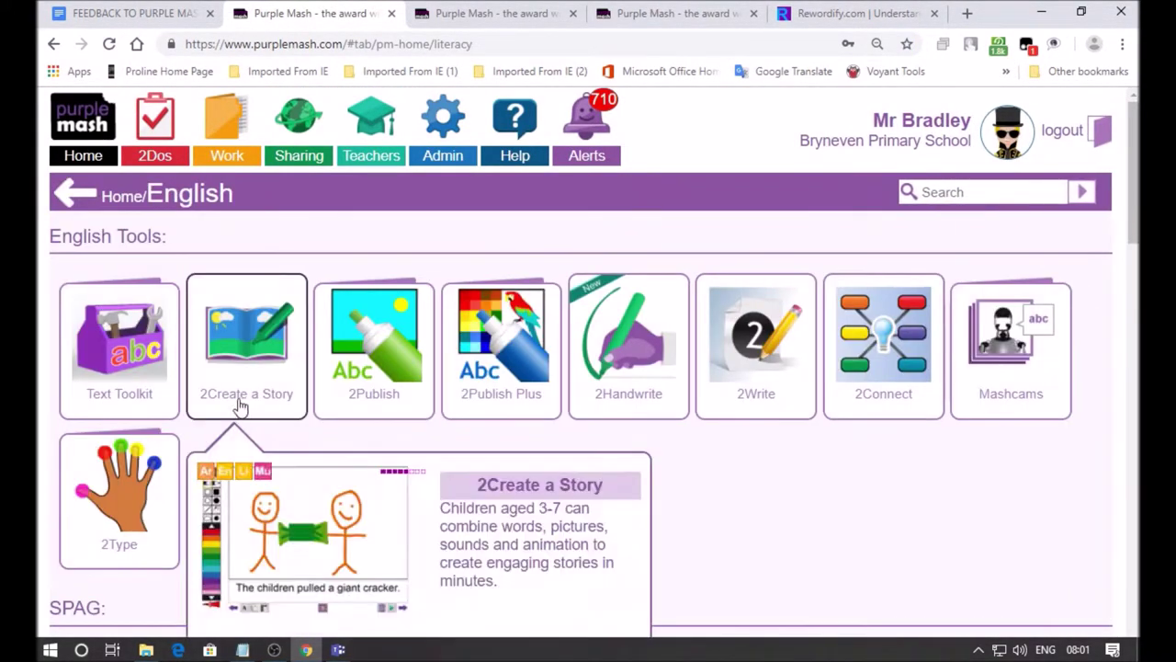
{"action": "left_click", "coordinate": [119, 359]}
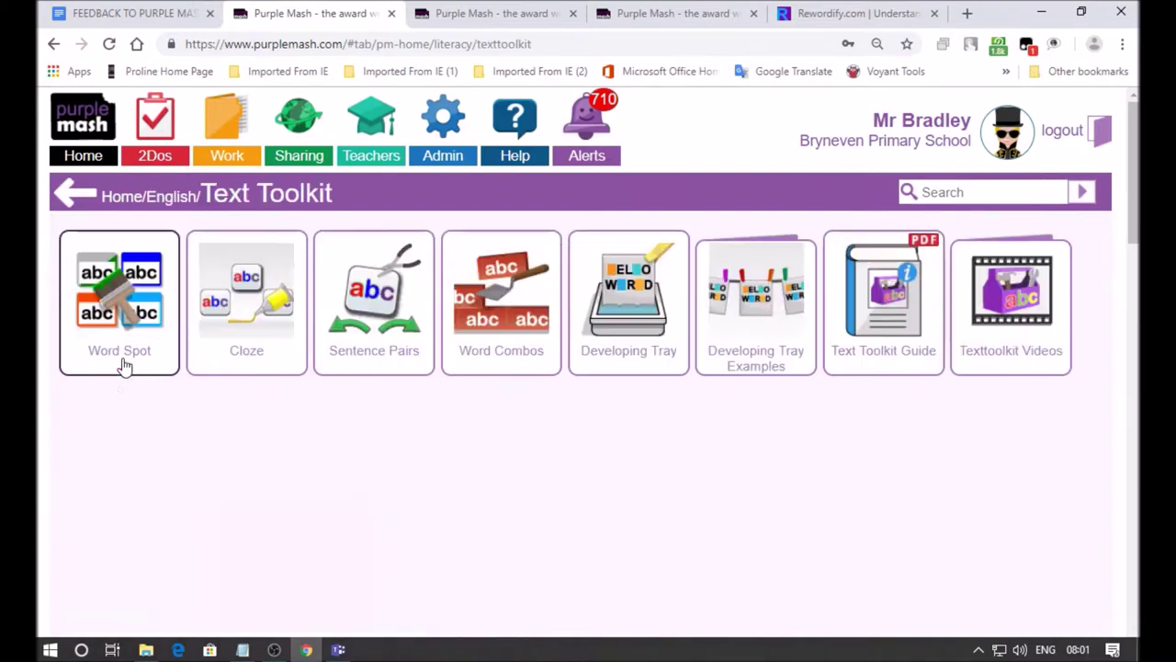
{"action": "left_click", "coordinate": [117, 301]}
{"action": "left_click", "coordinate": [525, 498]}
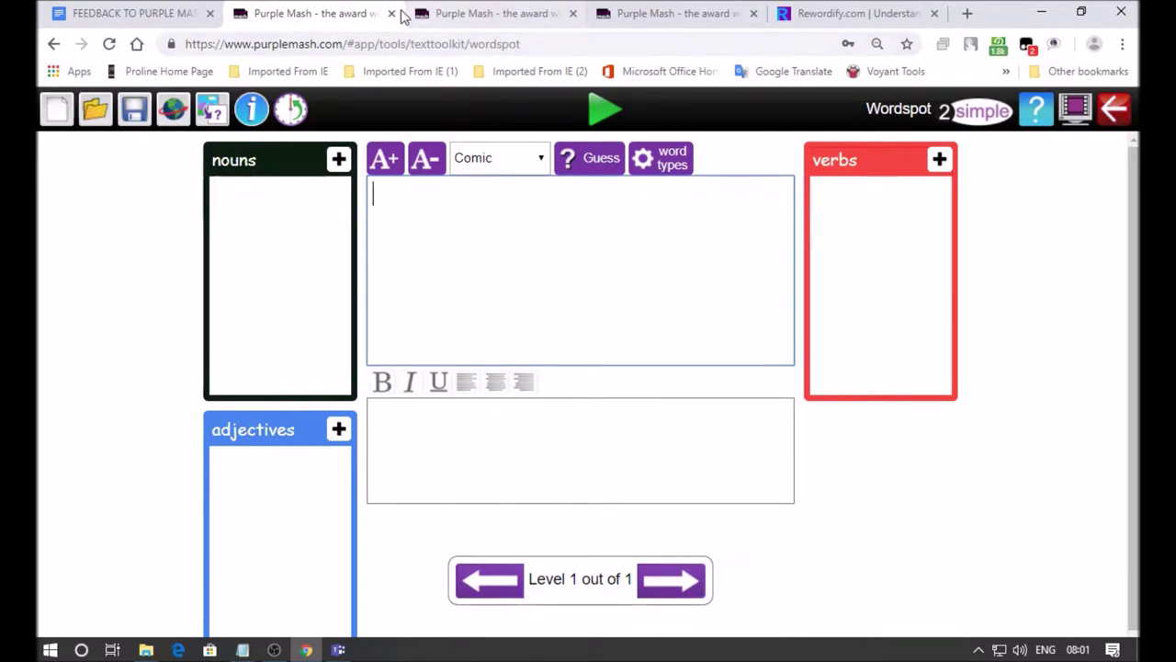
Copy the first Rewordify sentence, ending 'through tool use', into the Wordspot text box.
{"action": "left_click", "coordinate": [478, 16]}
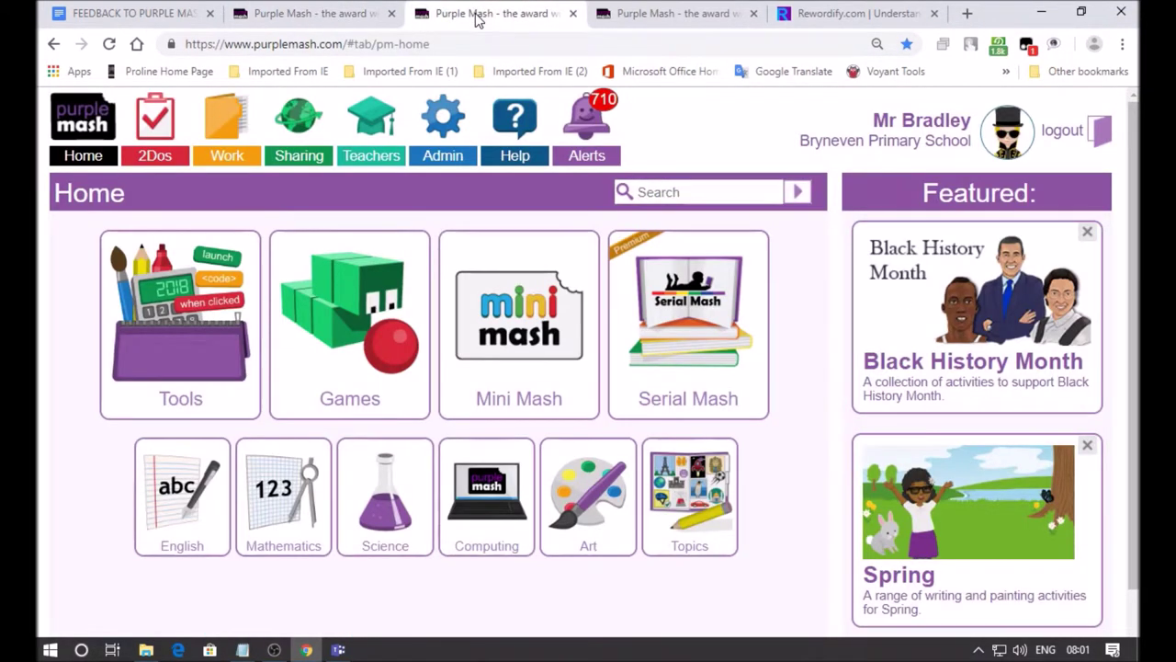
{"action": "left_click", "coordinate": [297, 14]}
{"action": "left_click", "coordinate": [850, 14]}
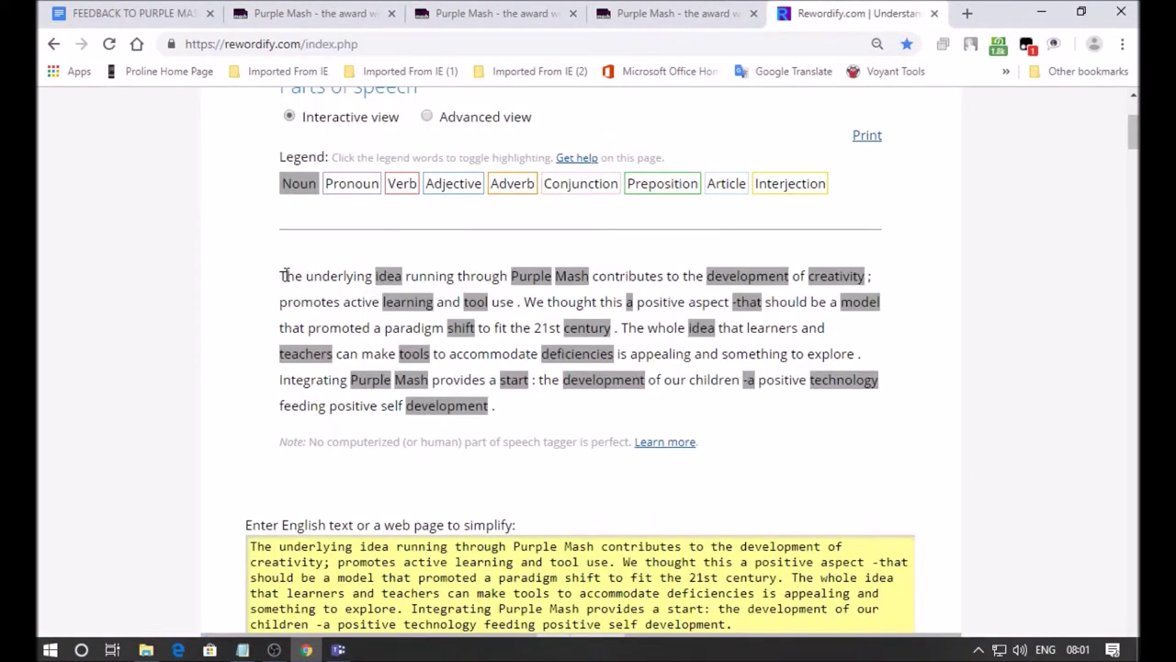
{"action": "mouse_move", "coordinate": [285, 276]}
{"action": "left_click_drag", "start_coordinate": [281, 276], "coordinate": [514, 303]}
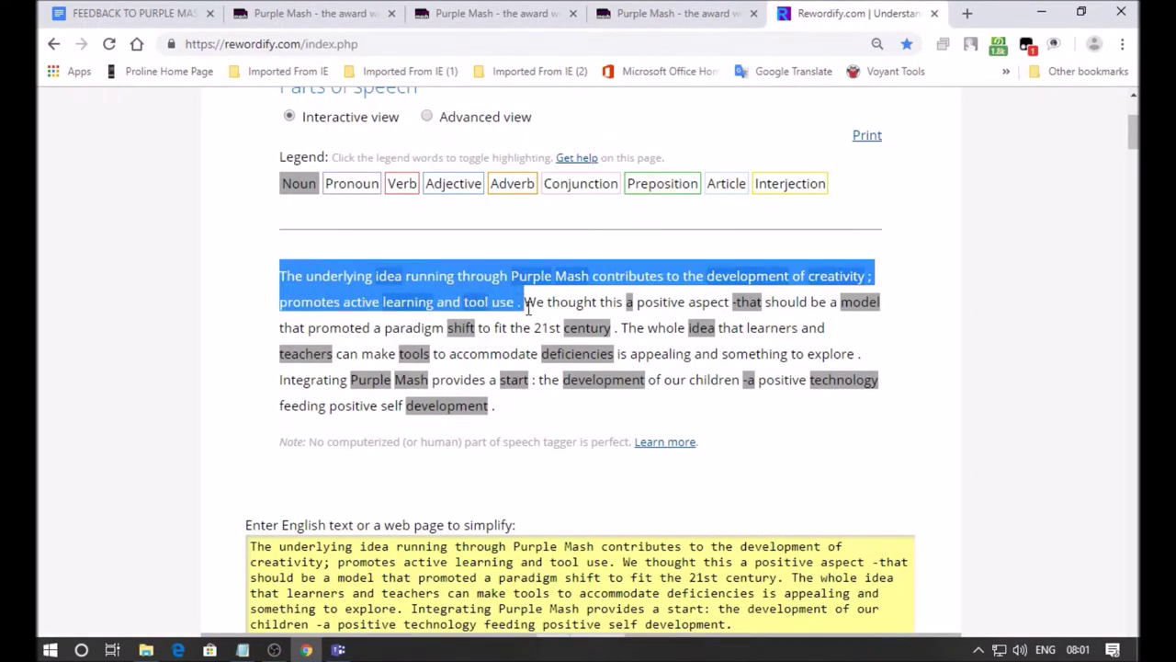
{"action": "right_click", "coordinate": [413, 288]}
{"action": "left_click", "coordinate": [484, 306]}
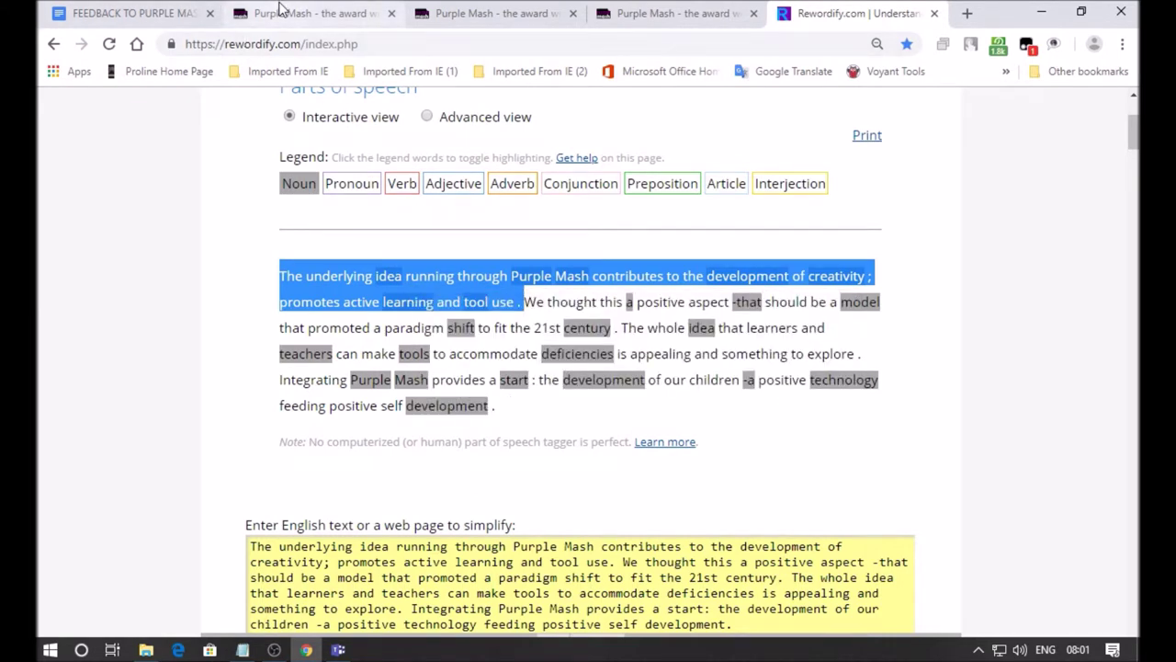
{"action": "left_click", "coordinate": [281, 11]}
{"action": "right_click", "coordinate": [404, 221]}
{"action": "left_click", "coordinate": [453, 350]}
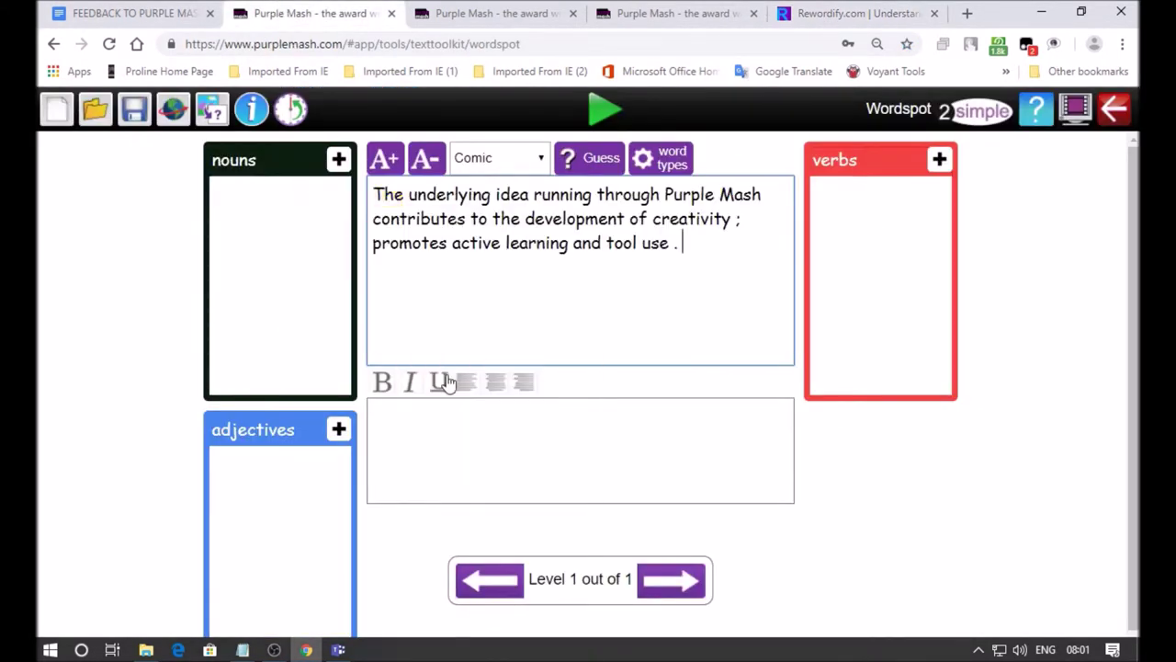
{"action": "key", "text": "ctrl+5"}
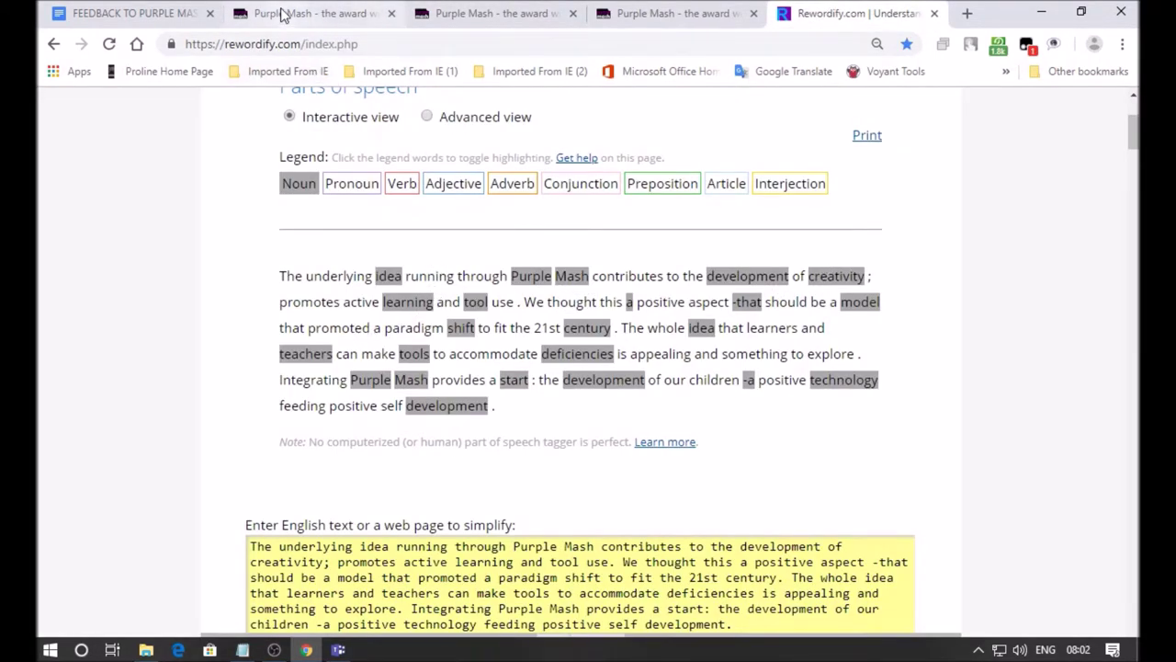
{"action": "left_click", "coordinate": [315, 13]}
Add idea, Purple Mash, development and creativity to the nouns list.
{"action": "left_click", "coordinate": [508, 195]}
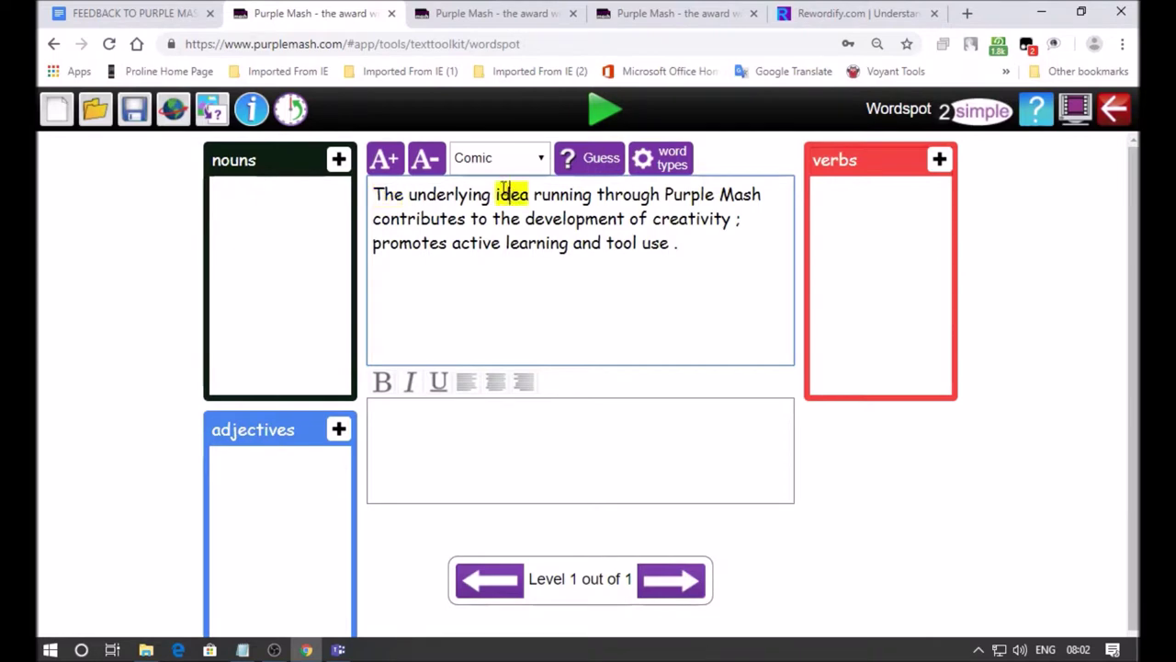
{"action": "left_click", "coordinate": [338, 159]}
{"action": "left_click_drag", "start_coordinate": [666, 194], "coordinate": [762, 195]}
{"action": "left_click", "coordinate": [340, 160]}
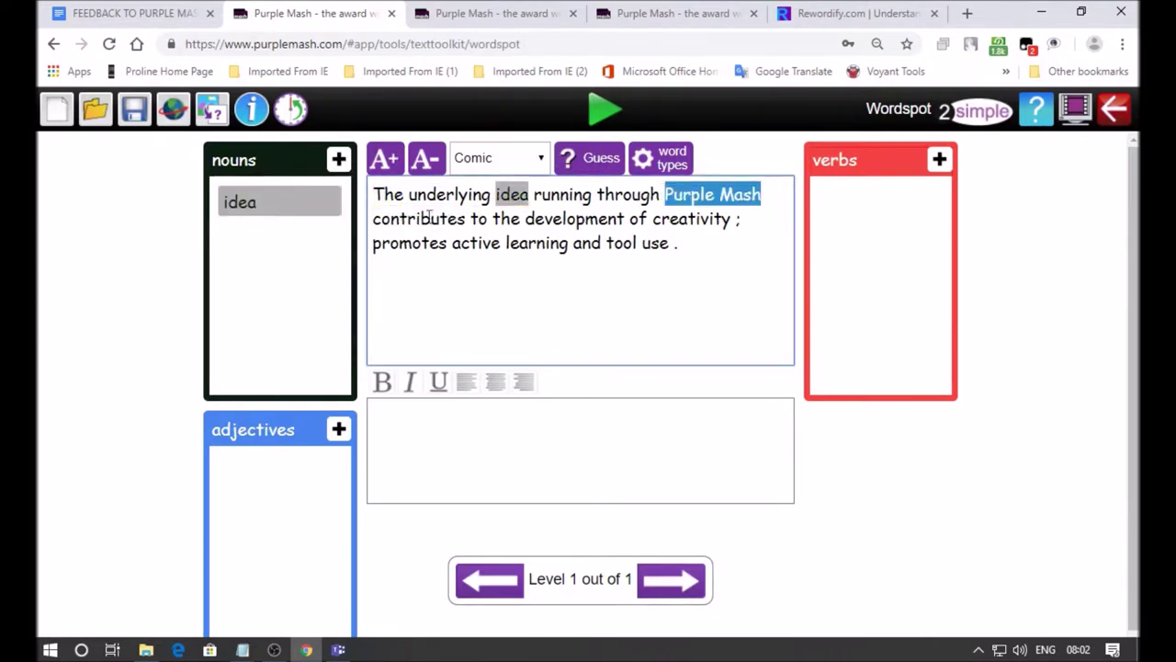
{"action": "left_click", "coordinate": [540, 219]}
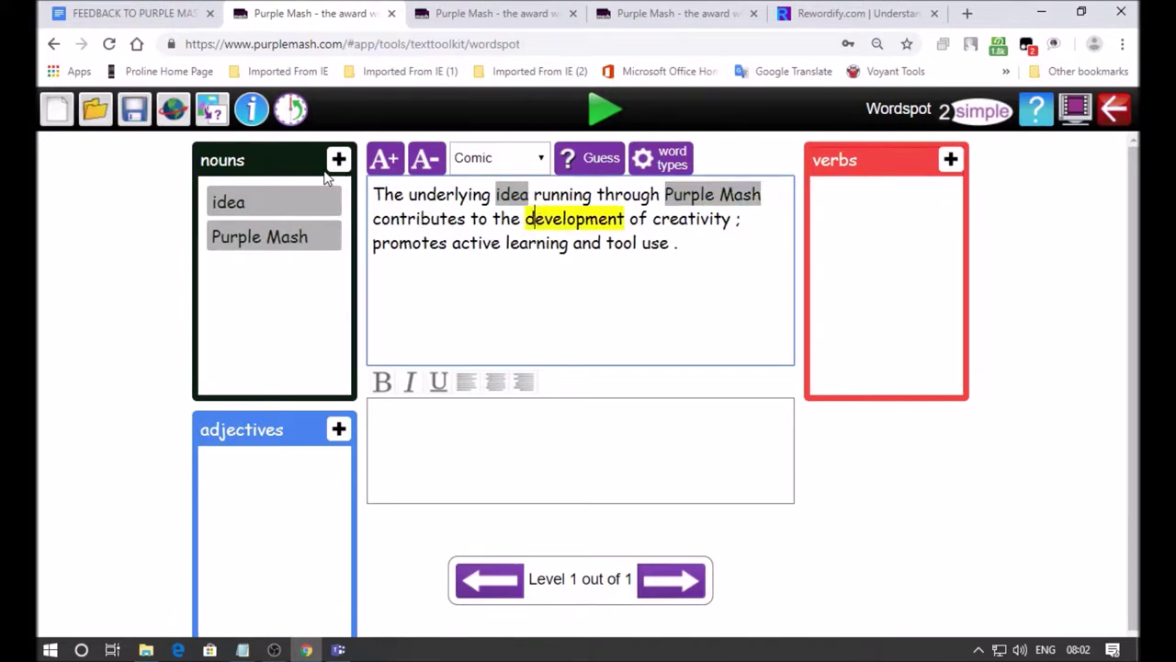
{"action": "left_click", "coordinate": [339, 159]}
{"action": "left_click", "coordinate": [672, 221]}
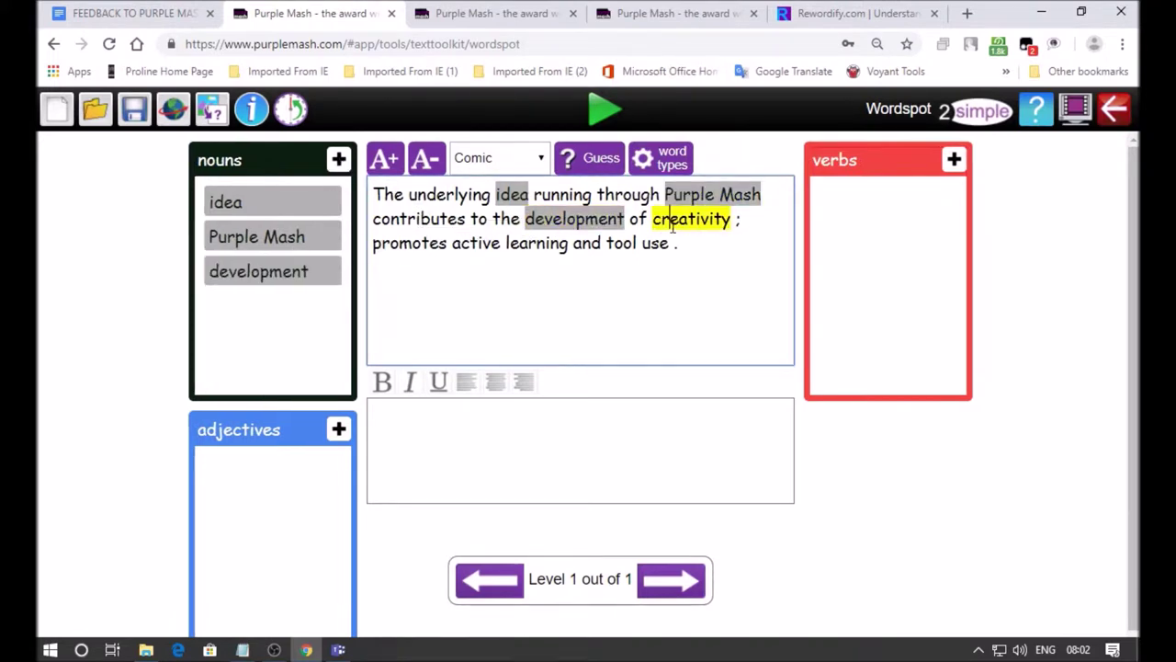
{"action": "left_click", "coordinate": [339, 160]}
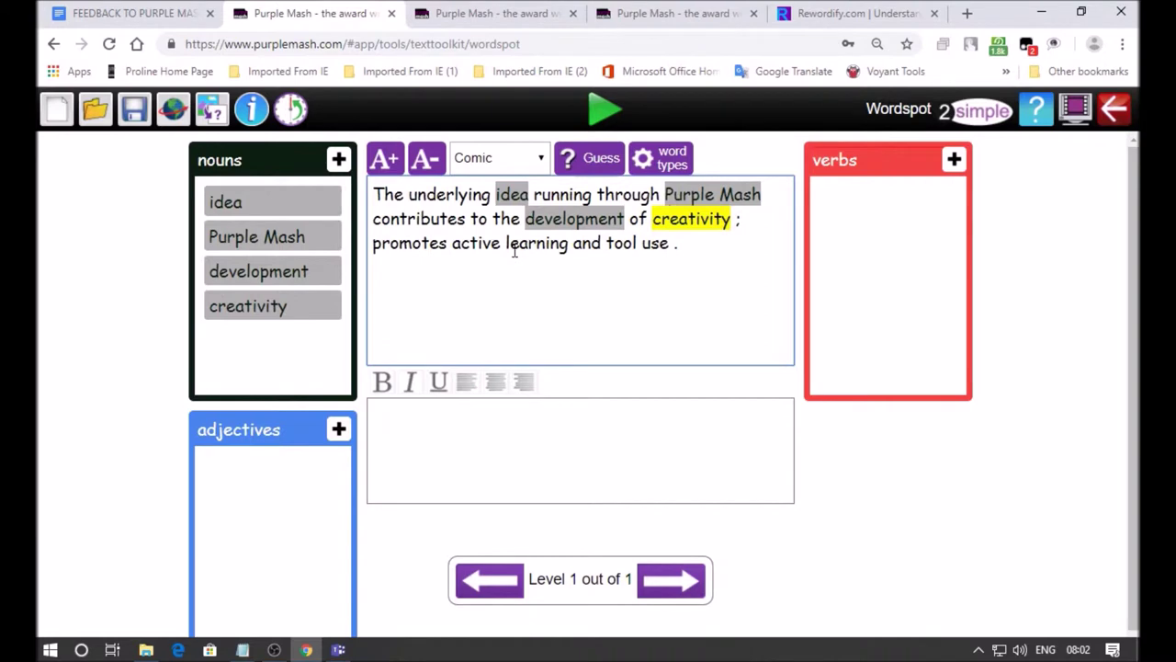
Add tool and learning to the nouns list, checking Rewordify's noun highlights.
{"action": "left_click", "coordinate": [610, 244]}
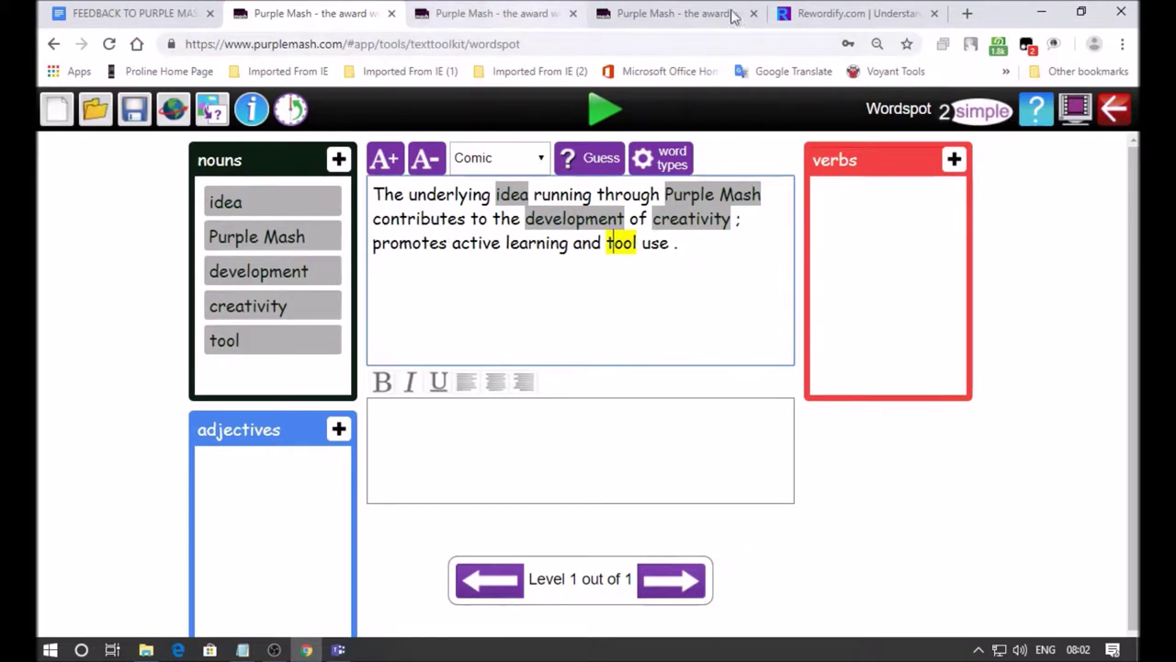
{"action": "left_click", "coordinate": [863, 14]}
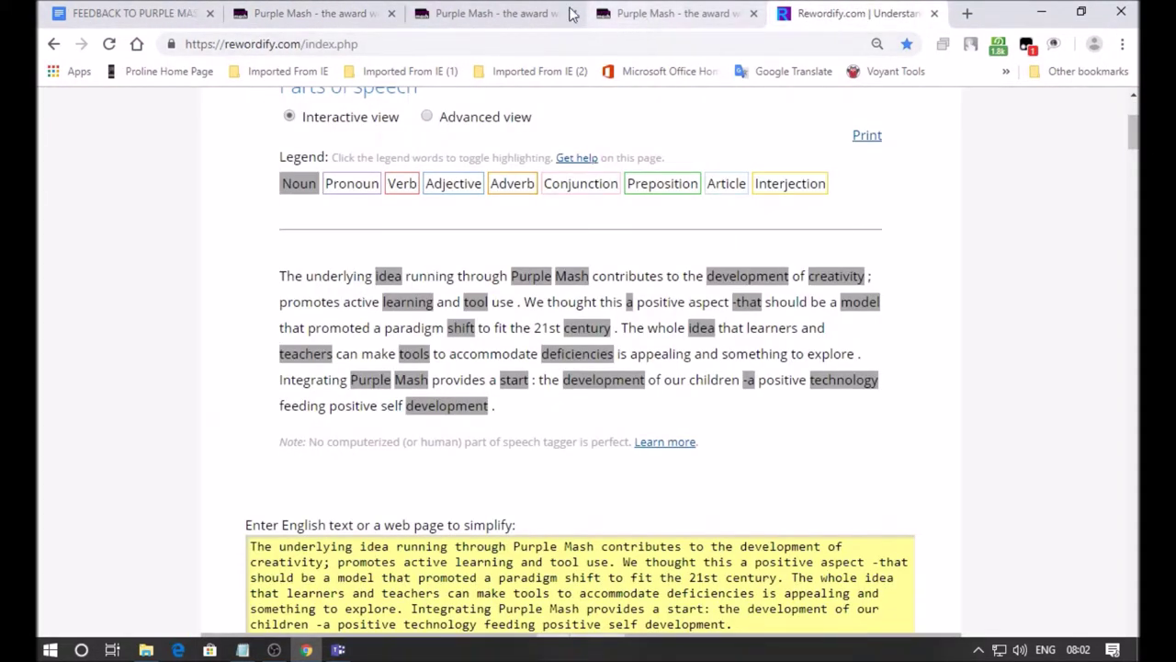
{"action": "left_click", "coordinate": [347, 17]}
{"action": "left_click", "coordinate": [543, 242]}
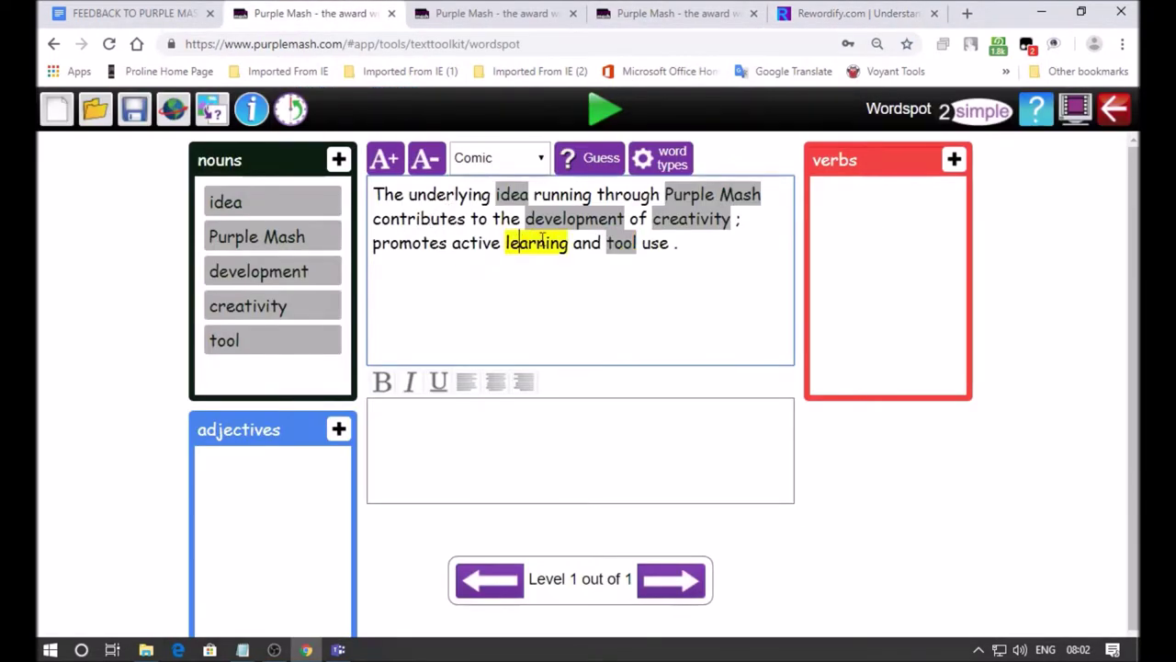
{"action": "left_click", "coordinate": [338, 160]}
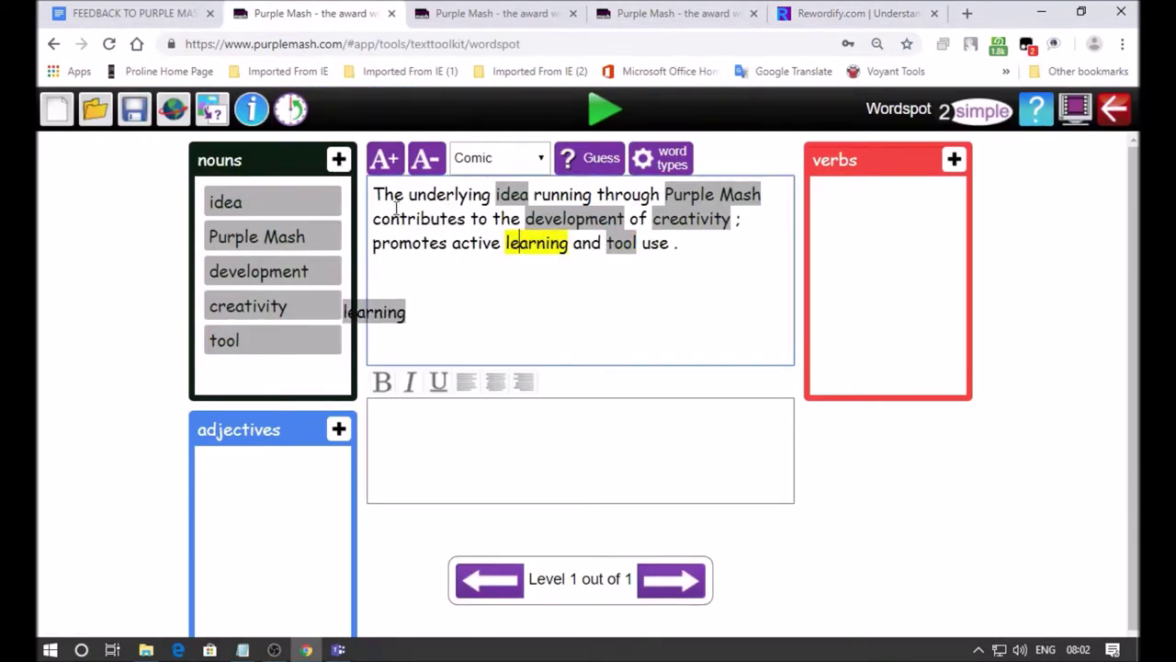
{"action": "left_click", "coordinate": [813, 19]}
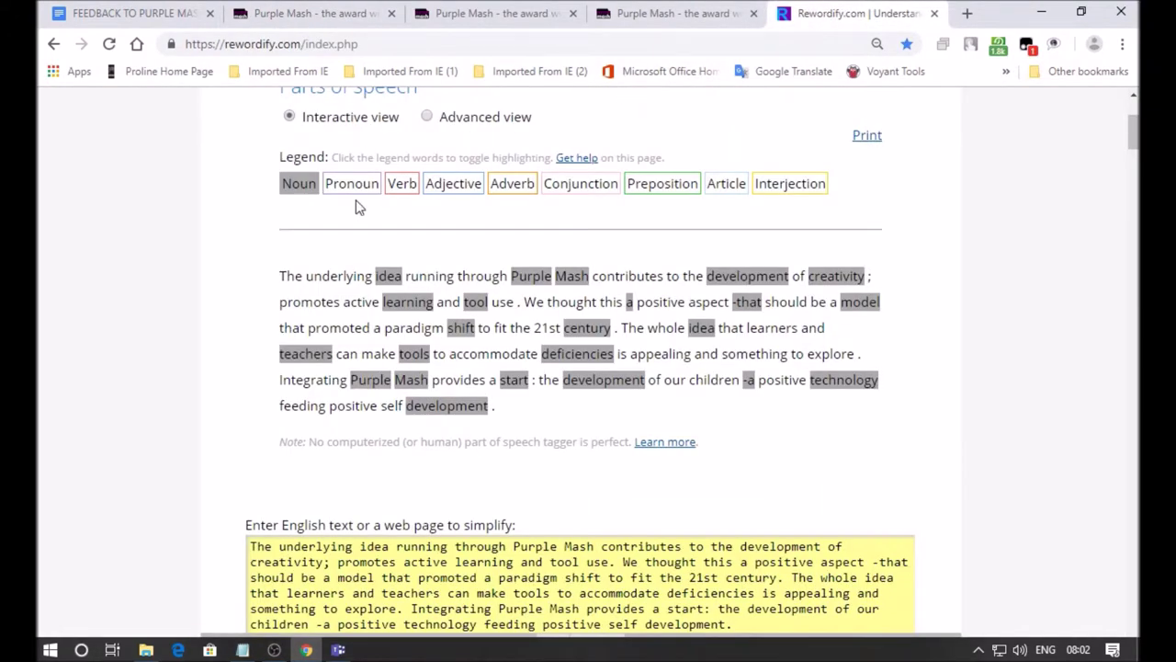
Highlight verbs in Rewordify and add running, contributes, promotes and use to the verbs list.
{"action": "left_click", "coordinate": [299, 182]}
{"action": "left_click", "coordinate": [401, 183]}
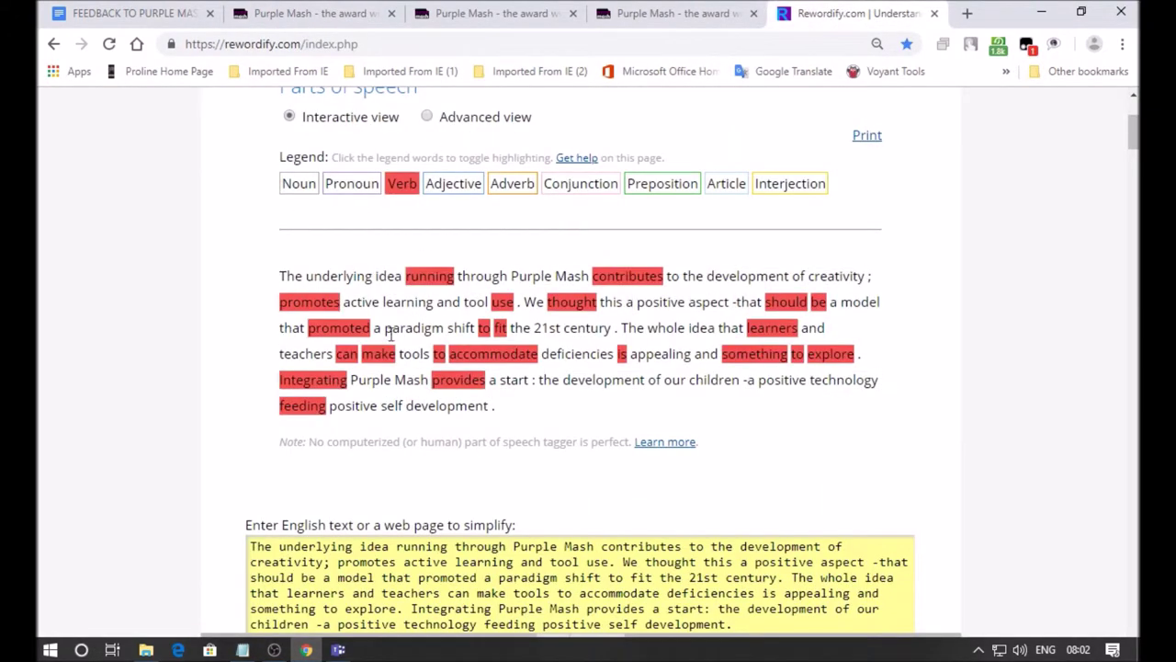
{"action": "left_click", "coordinate": [292, 17]}
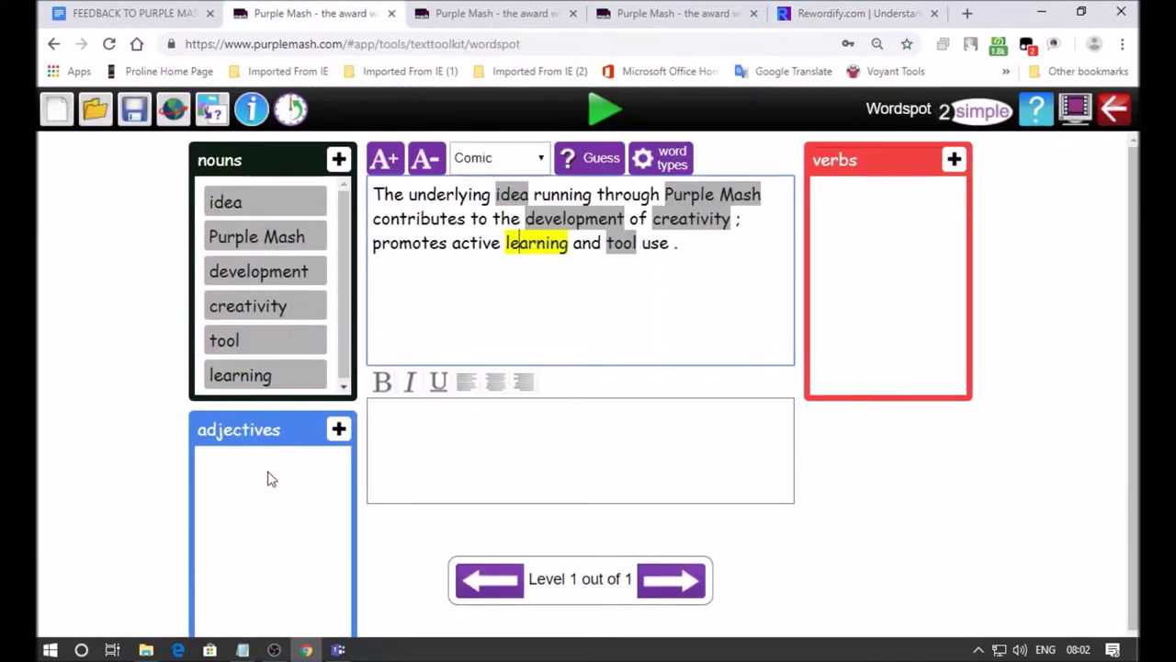
{"action": "key", "text": "Up"}
{"action": "key", "text": "Up"}
{"action": "key", "text": "BackSpace"}
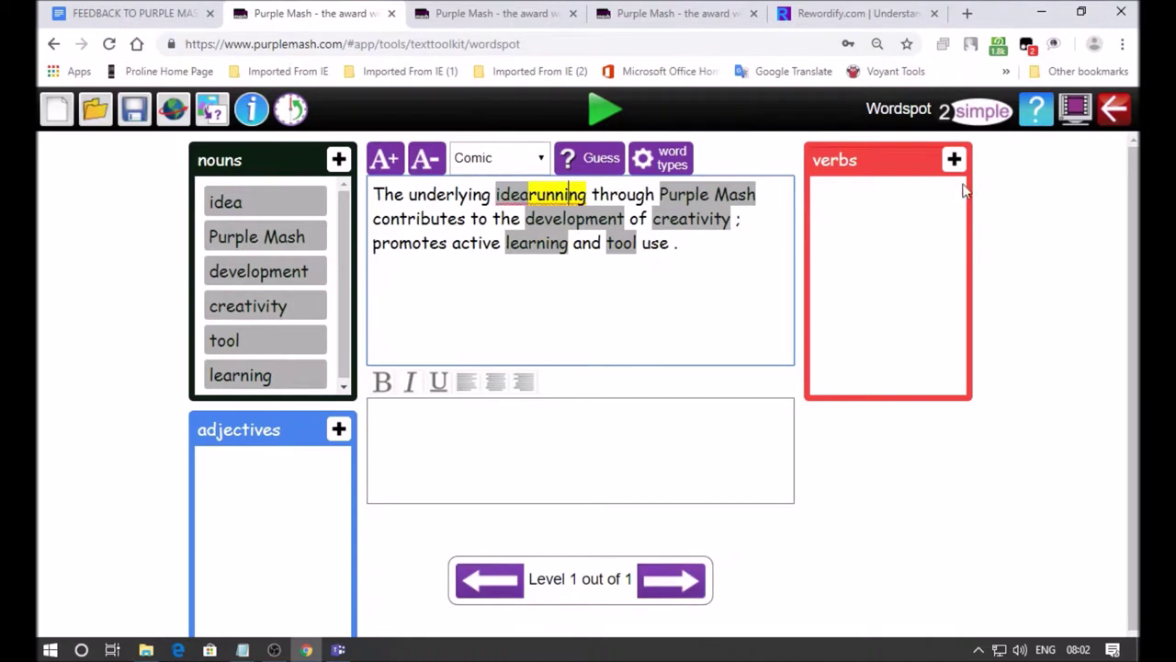
{"action": "left_click", "coordinate": [954, 160]}
{"action": "key", "text": "Down"}
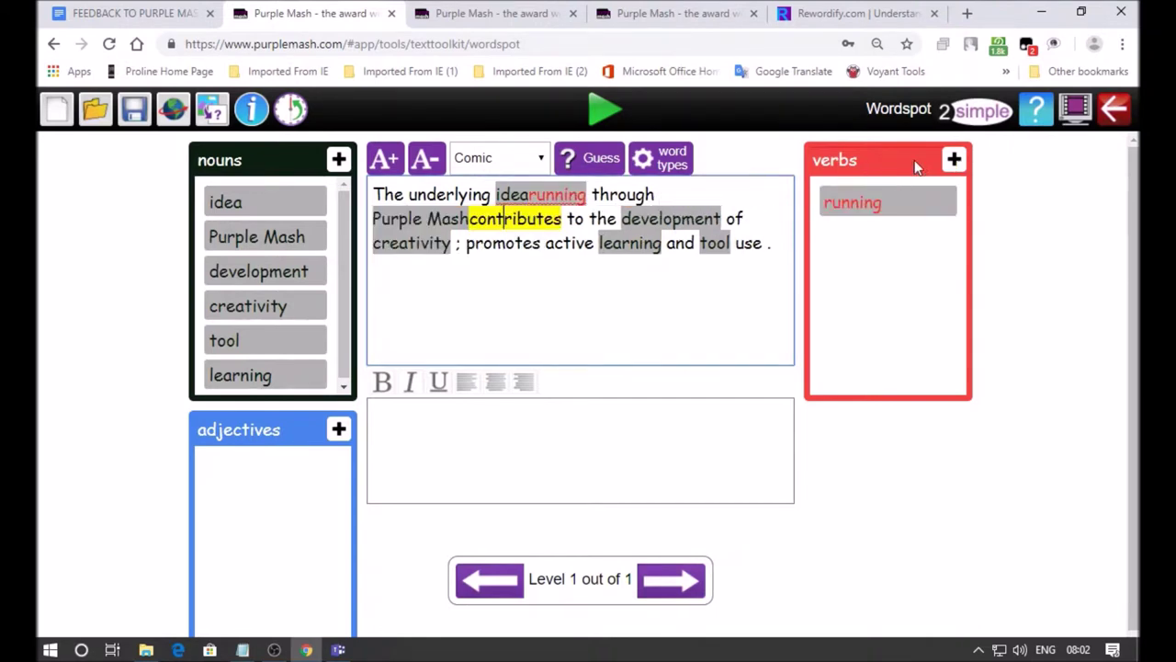
{"action": "left_click", "coordinate": [953, 160]}
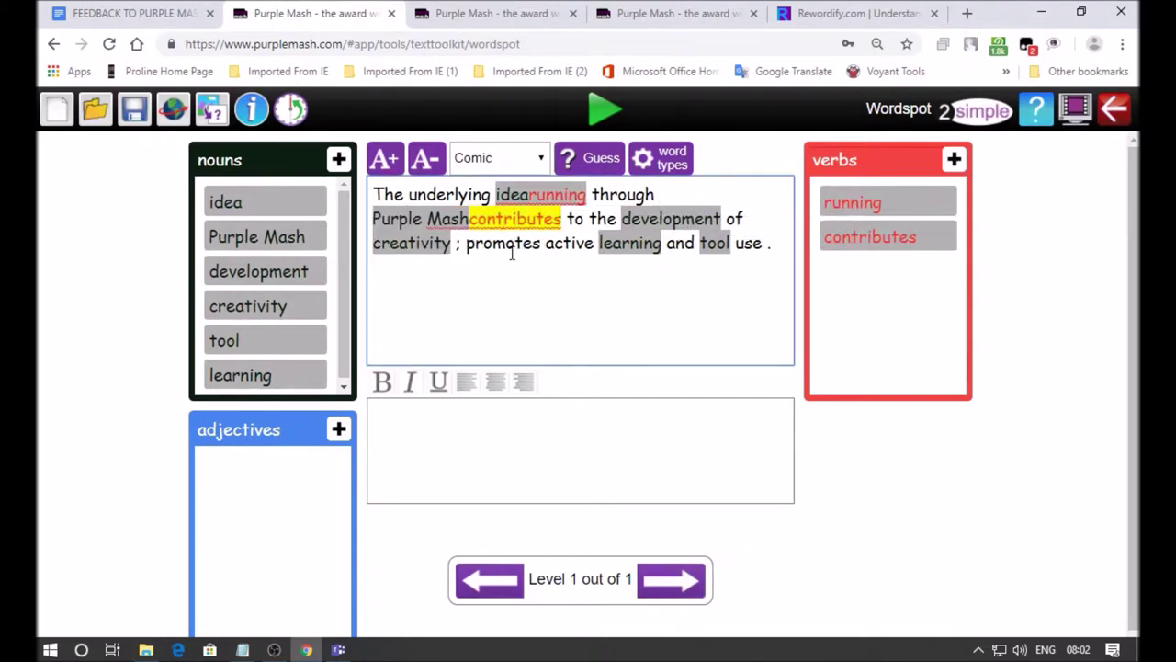
{"action": "left_click", "coordinate": [505, 244]}
{"action": "left_click", "coordinate": [953, 160]}
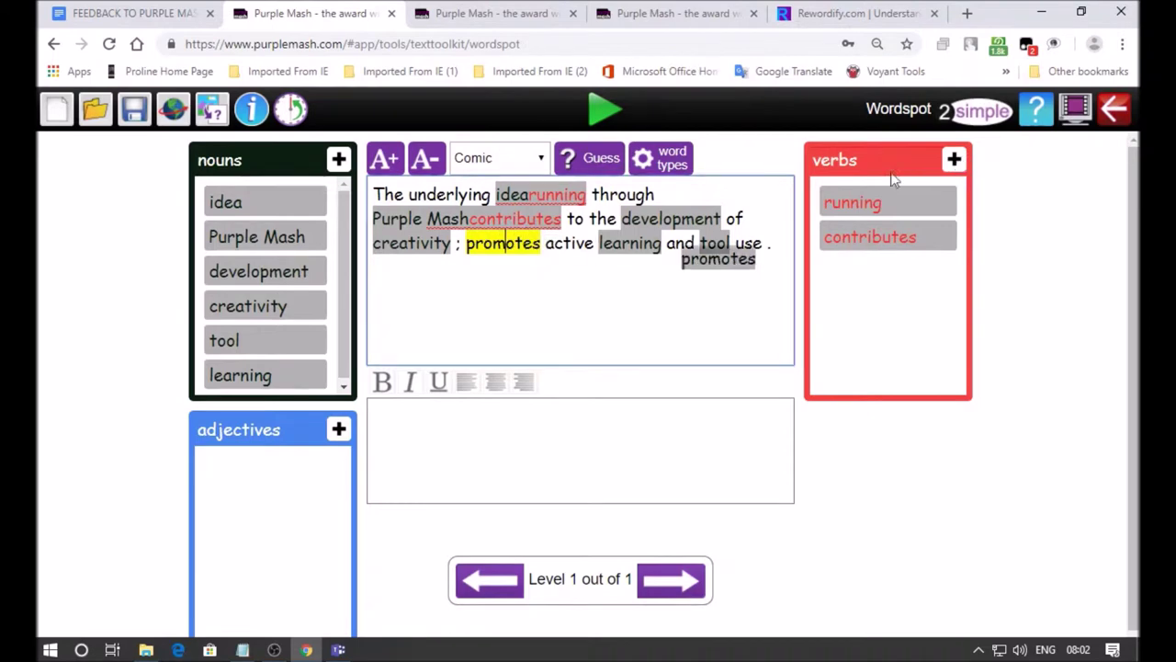
{"action": "left_click", "coordinate": [748, 243]}
{"action": "left_click", "coordinate": [954, 160]}
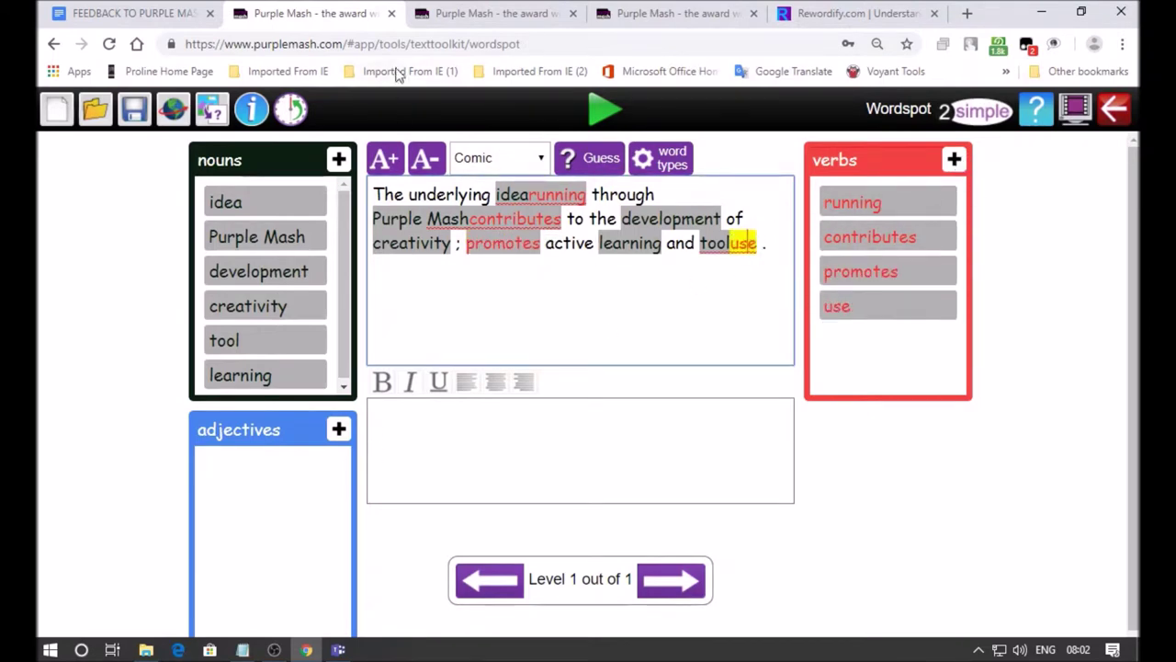
Add underlying and active to the adjectives list and create an empty Level 2.
{"action": "left_click", "coordinate": [822, 13]}
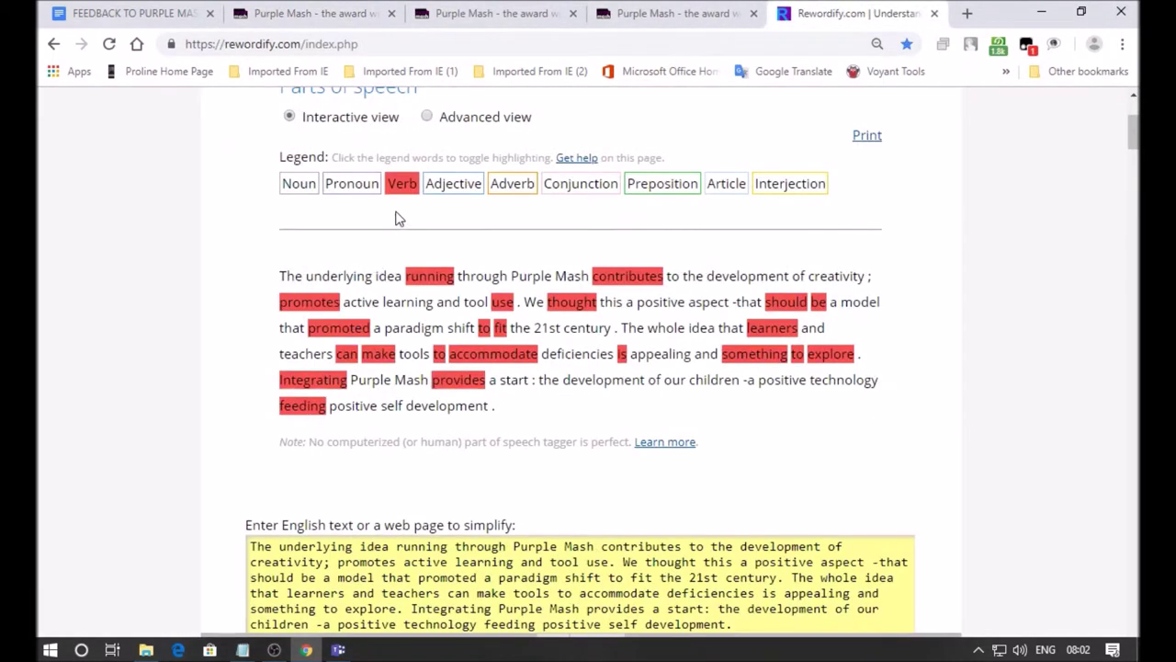
{"action": "left_click", "coordinate": [455, 184]}
{"action": "left_click", "coordinate": [401, 183]}
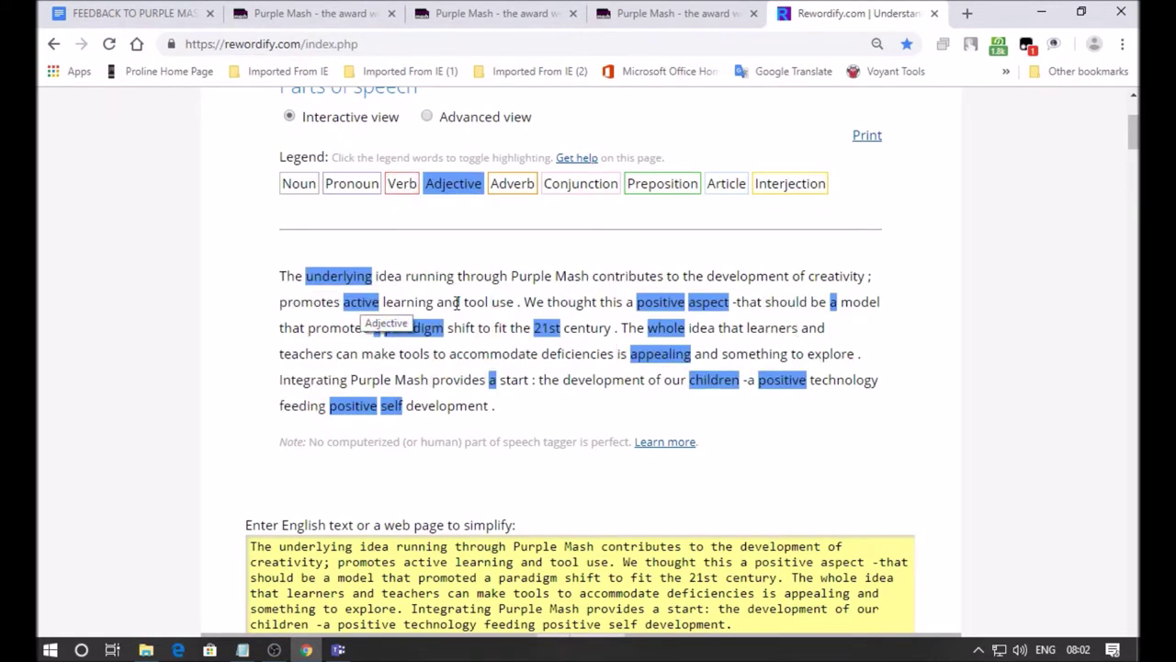
{"action": "left_click", "coordinate": [299, 17]}
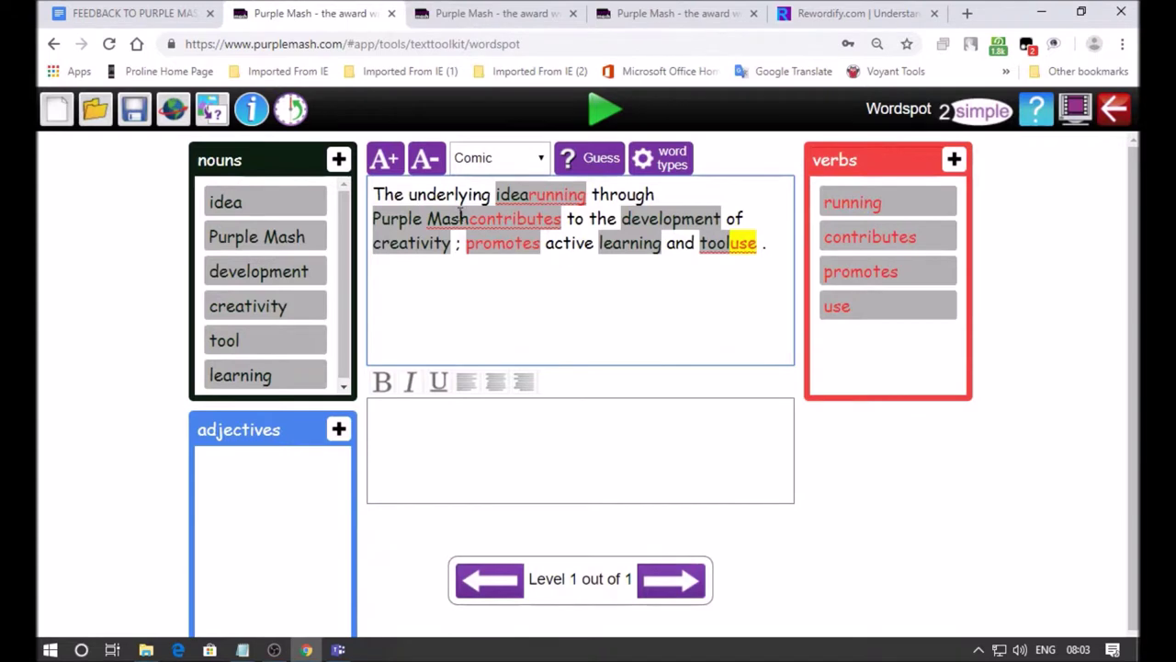
{"action": "left_click", "coordinate": [447, 194]}
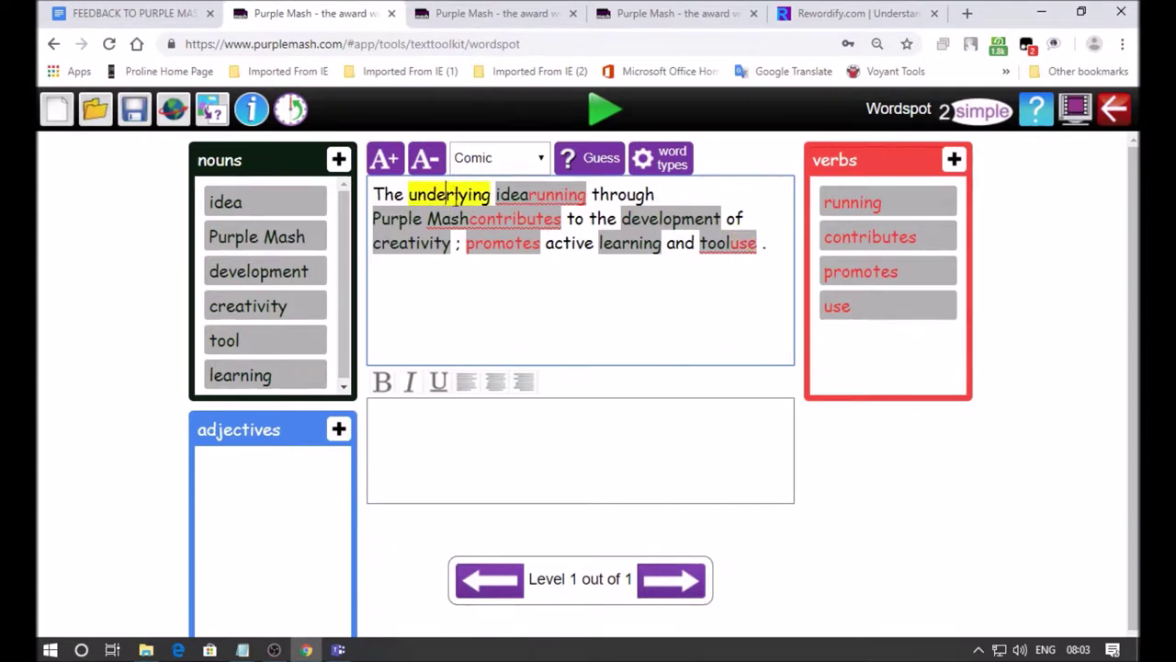
{"action": "left_click", "coordinate": [338, 429]}
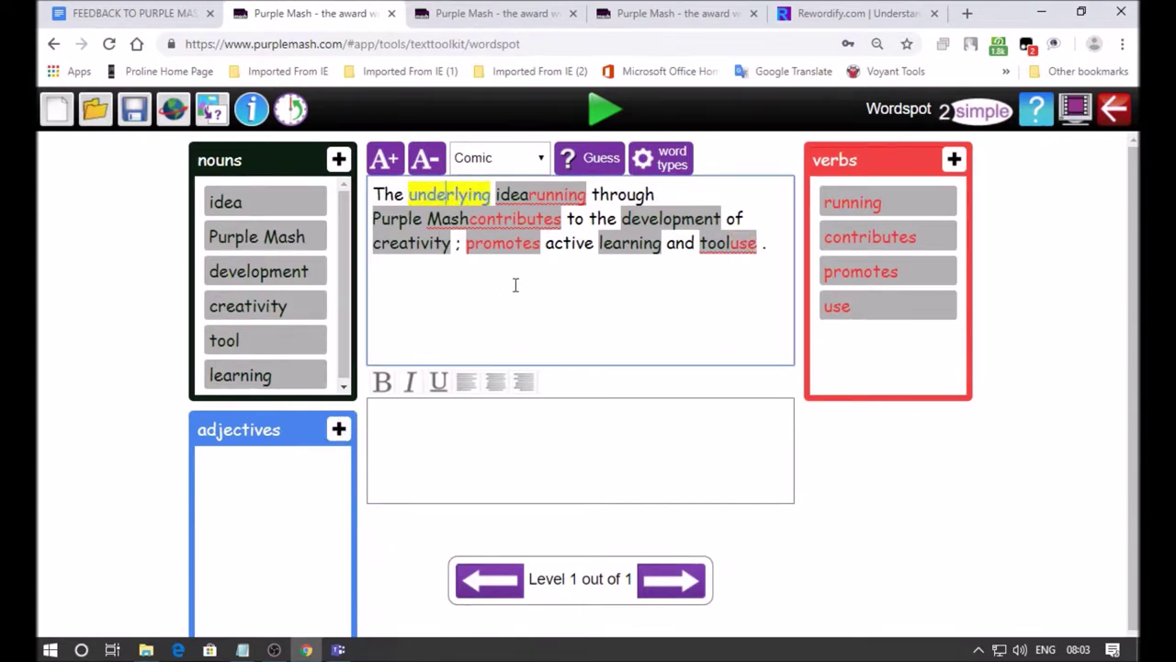
{"action": "left_click", "coordinate": [564, 242]}
{"action": "left_click", "coordinate": [338, 430]}
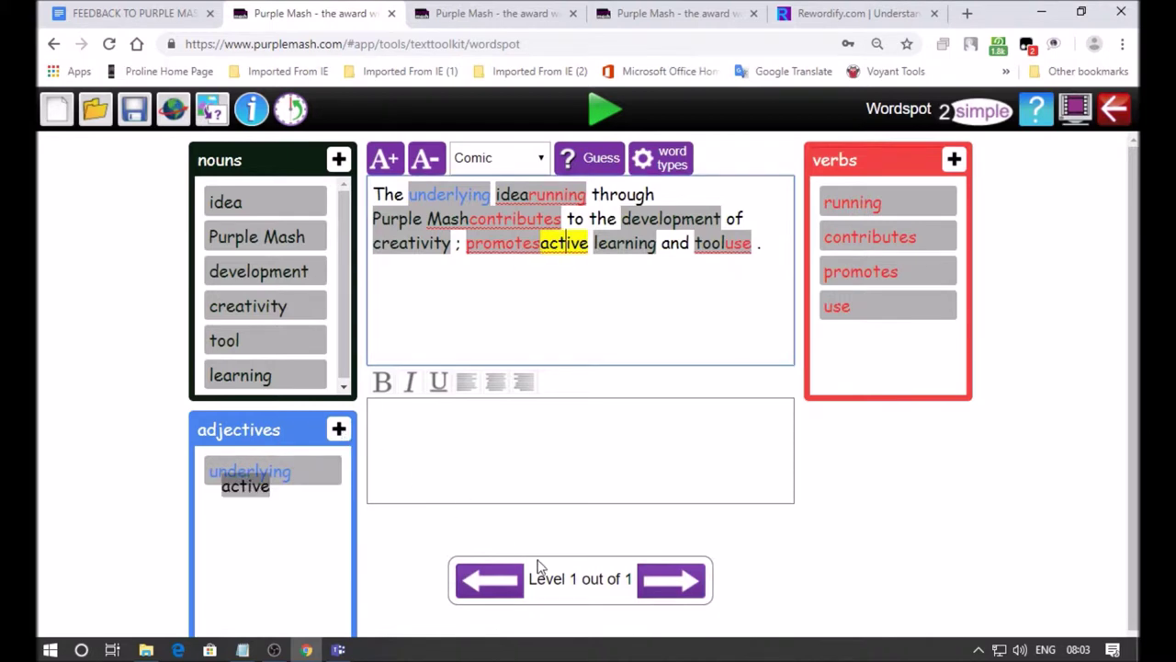
{"action": "left_click", "coordinate": [675, 579]}
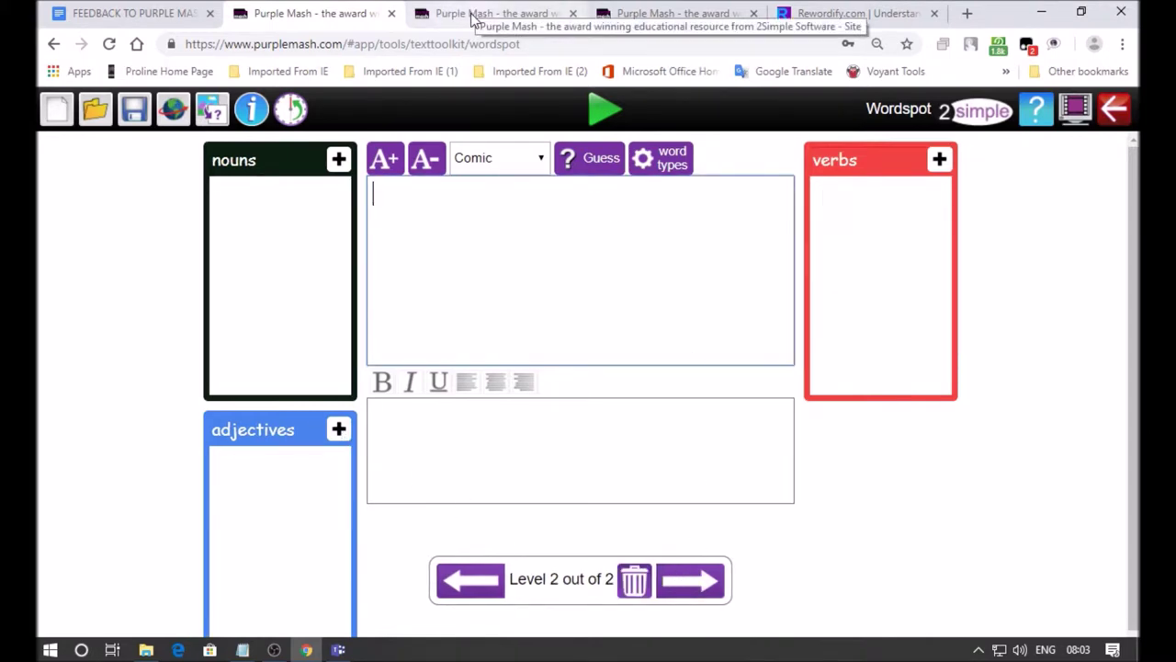
Paste the second Rewordify sentence, 'We thought… 21st century', into Level 2's text.
{"action": "left_click", "coordinate": [840, 15]}
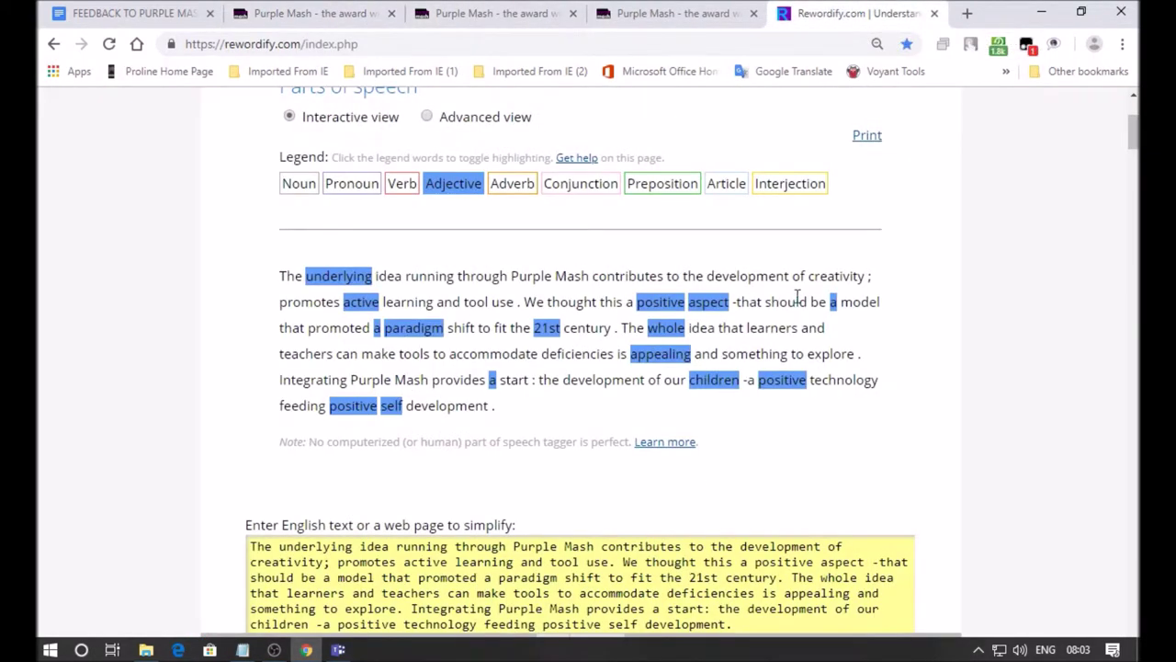
{"action": "left_click_drag", "start_coordinate": [524, 306], "coordinate": [623, 331]}
{"action": "right_click", "coordinate": [557, 322]}
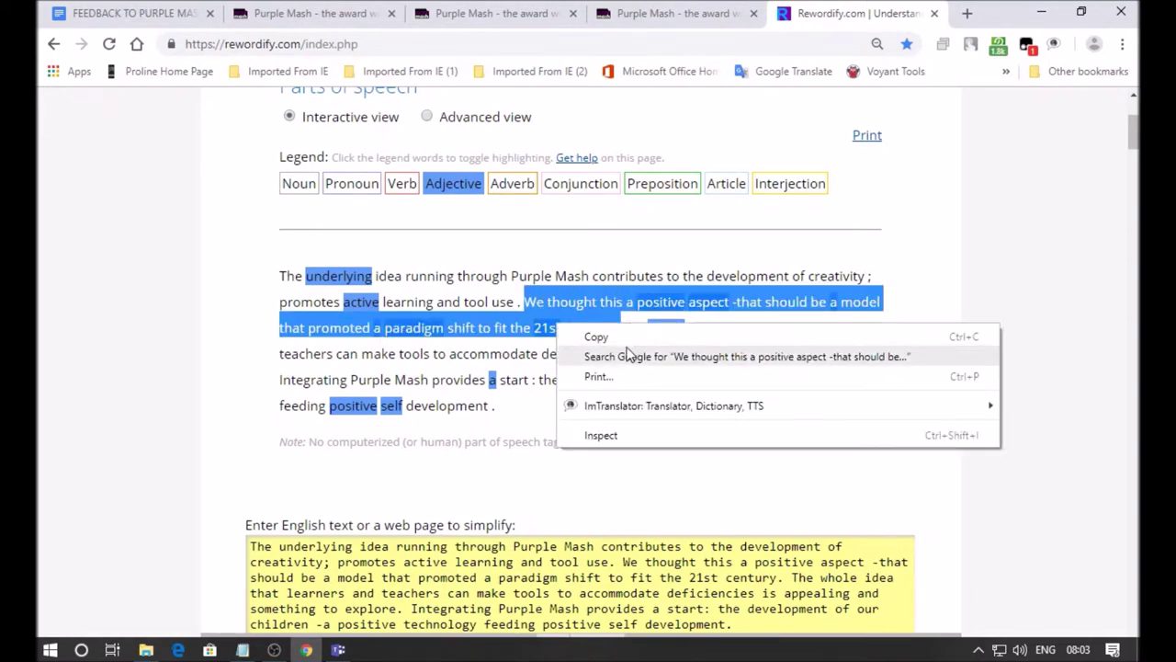
{"action": "left_click", "coordinate": [607, 336]}
{"action": "left_click", "coordinate": [282, 27]}
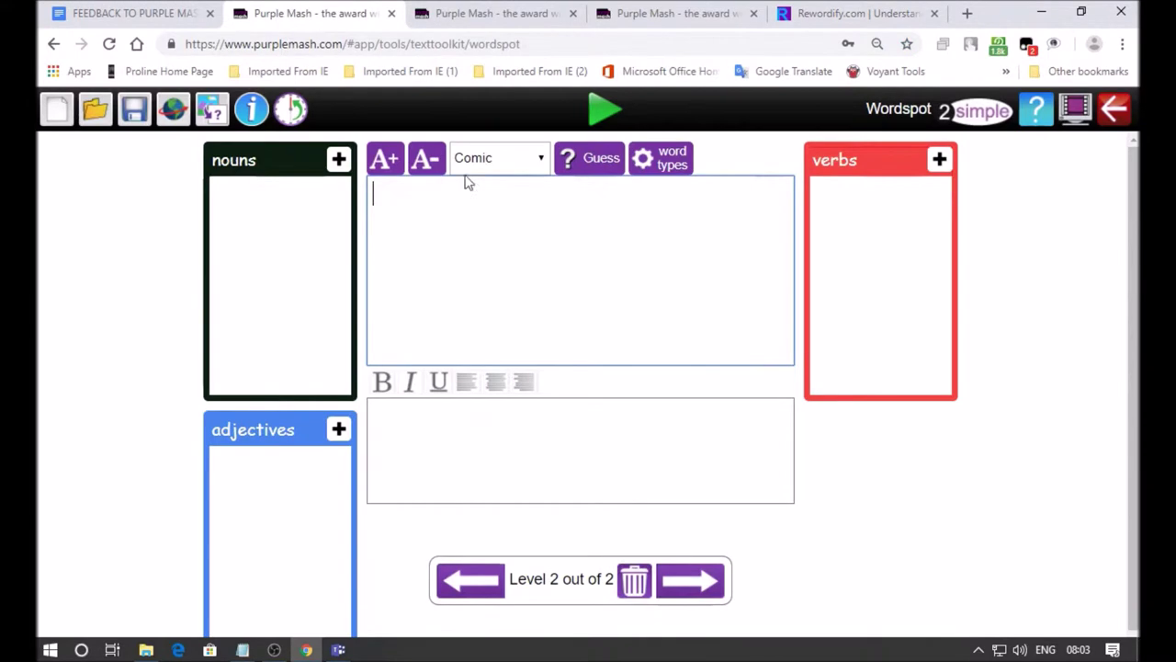
{"action": "right_click", "coordinate": [415, 226]}
{"action": "left_click", "coordinate": [483, 367]}
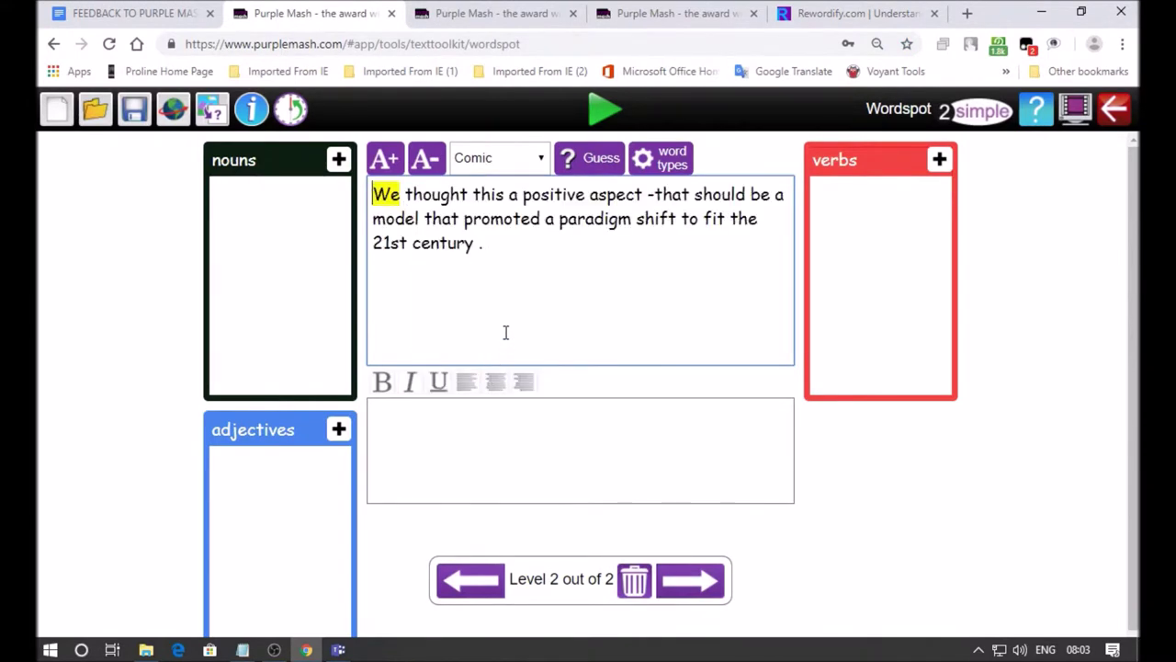
{"action": "left_click", "coordinate": [813, 15]}
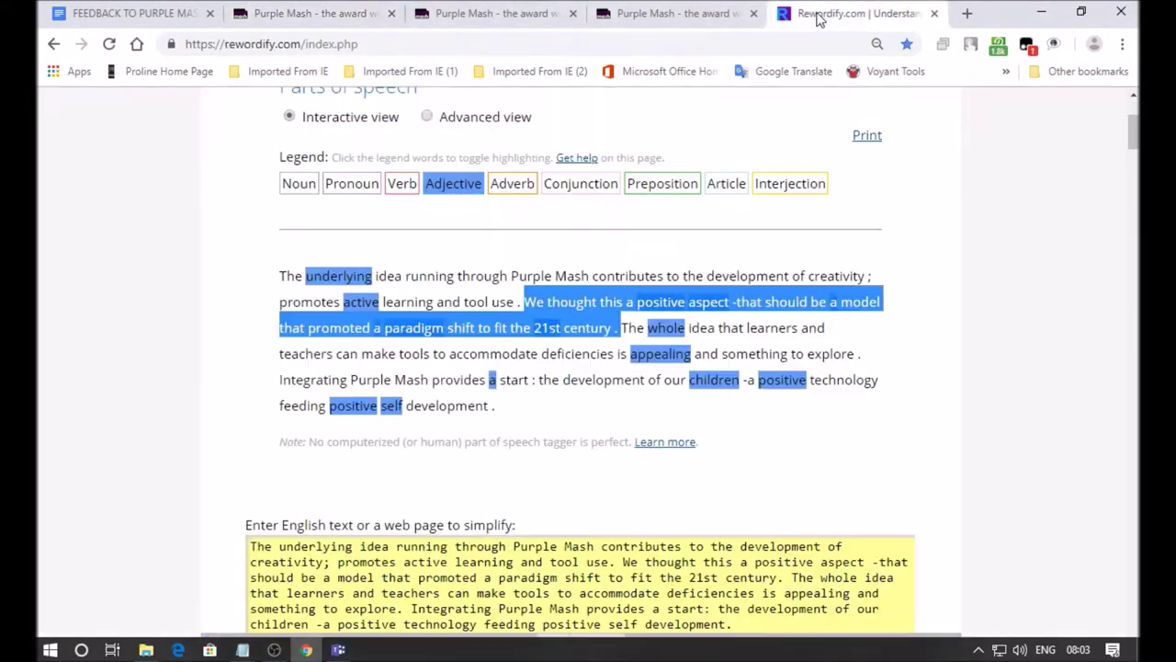
{"action": "left_click", "coordinate": [475, 308]}
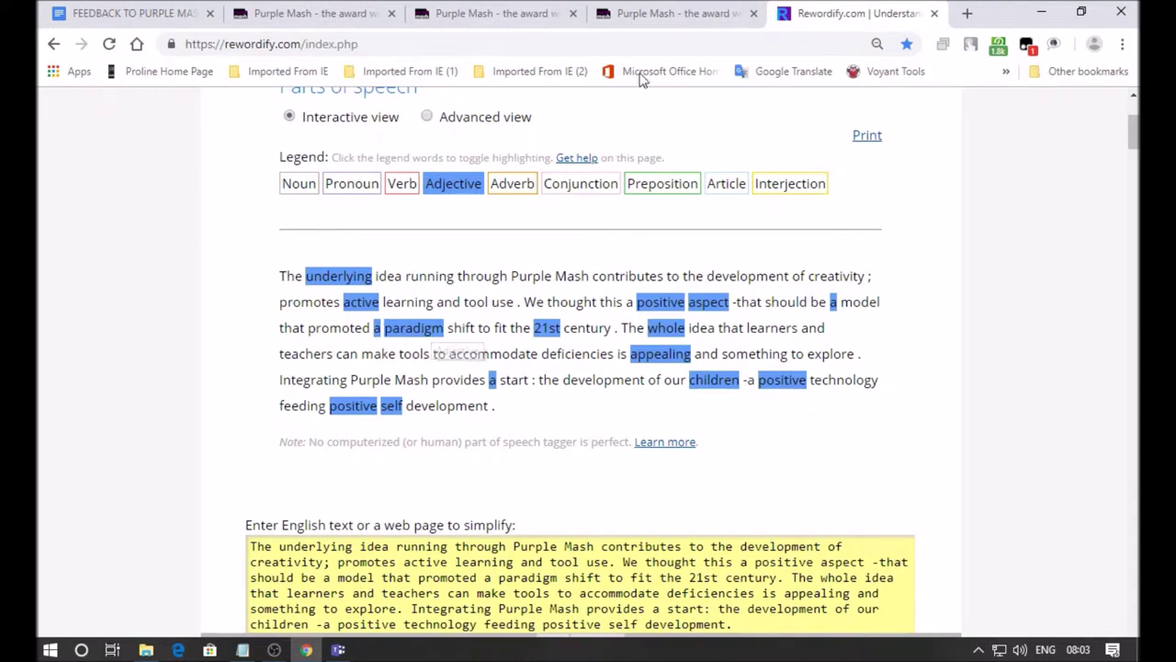
{"action": "left_click", "coordinate": [290, 13]}
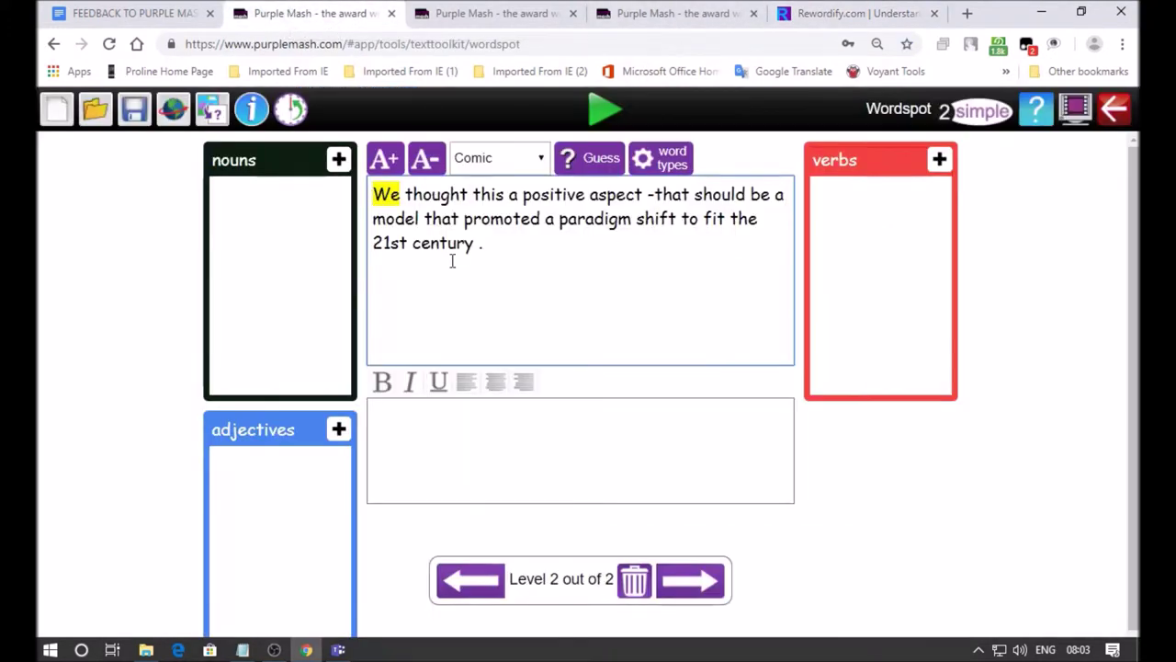
Add positive aspect, a paradigm and 21st to the Level 2 adjectives list.
{"action": "left_click_drag", "start_coordinate": [521, 195], "coordinate": [643, 195]}
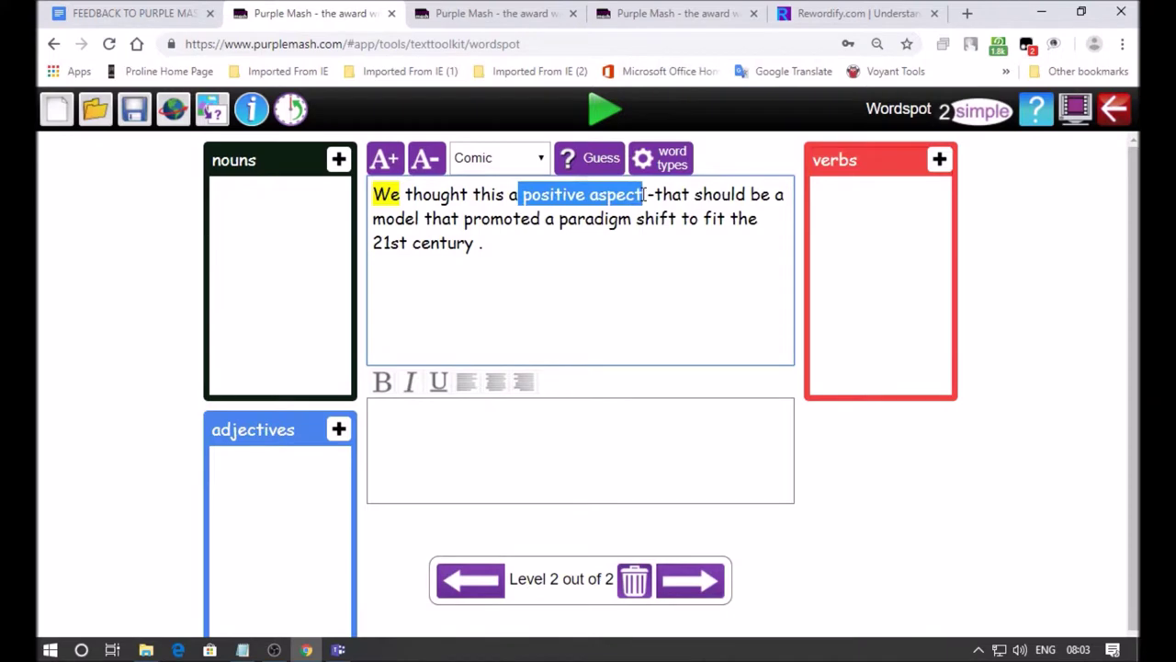
{"action": "left_click", "coordinate": [338, 430]}
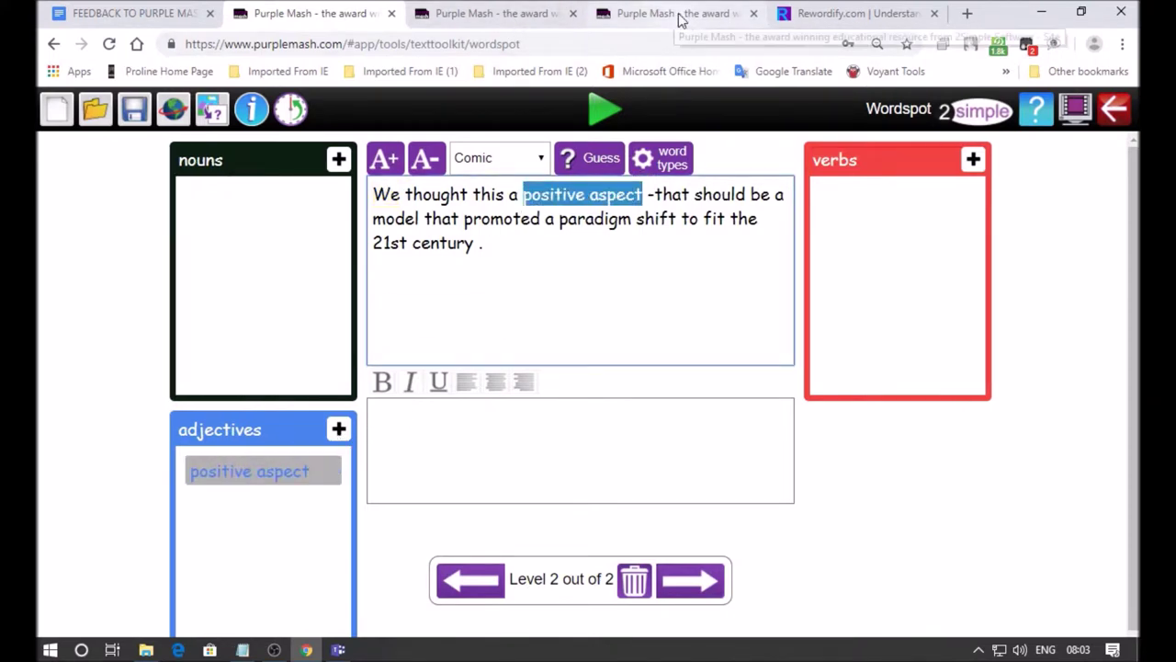
{"action": "left_click", "coordinate": [824, 18]}
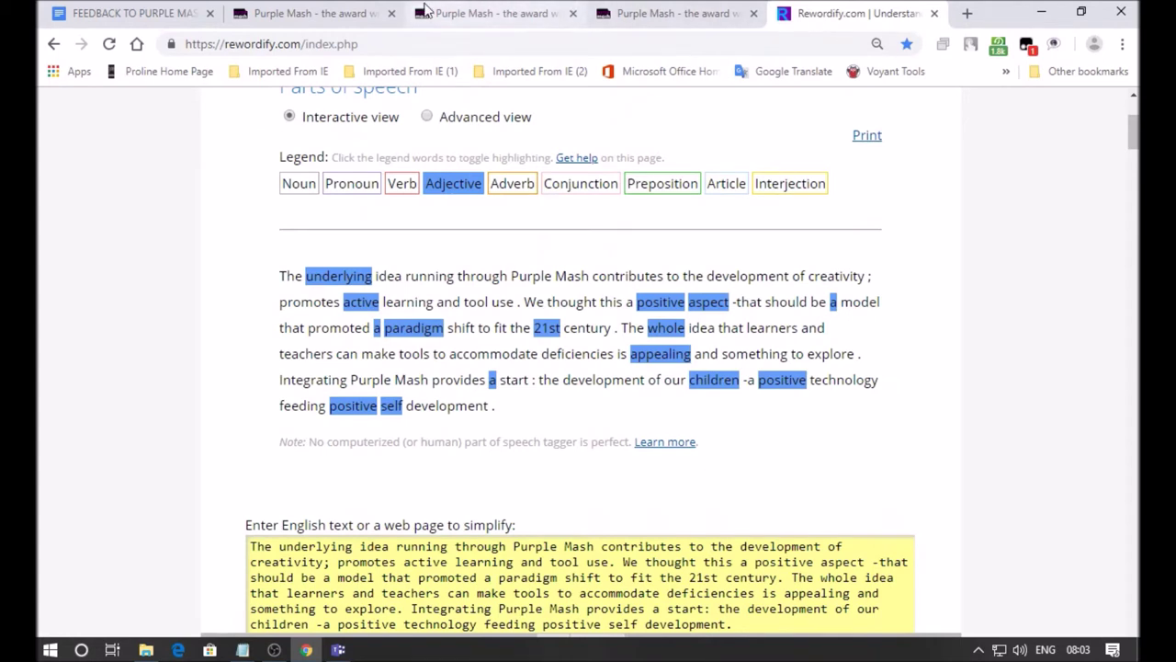
{"action": "left_click", "coordinate": [354, 19]}
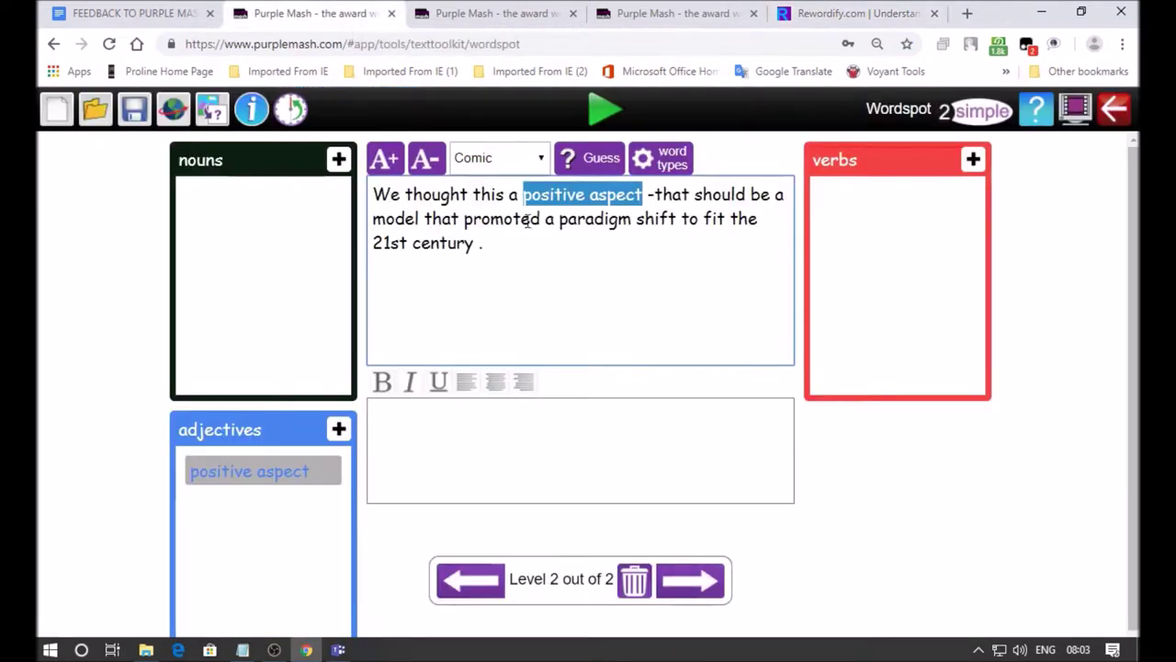
{"action": "left_click_drag", "start_coordinate": [547, 218], "coordinate": [634, 219]}
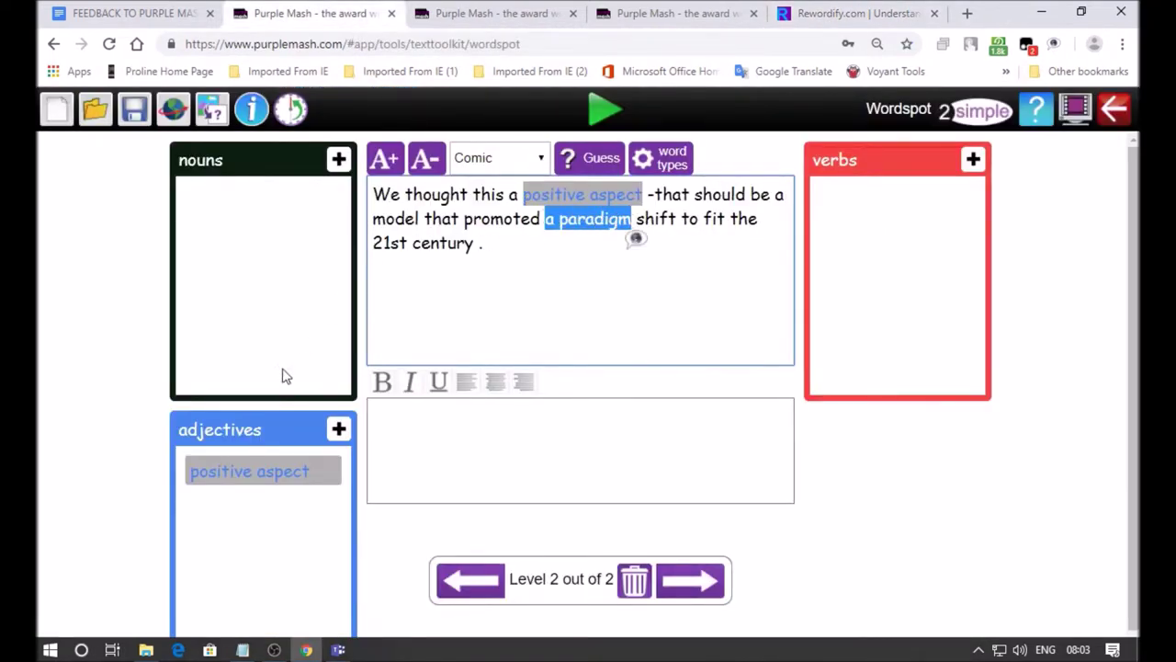
{"action": "left_click", "coordinate": [336, 429]}
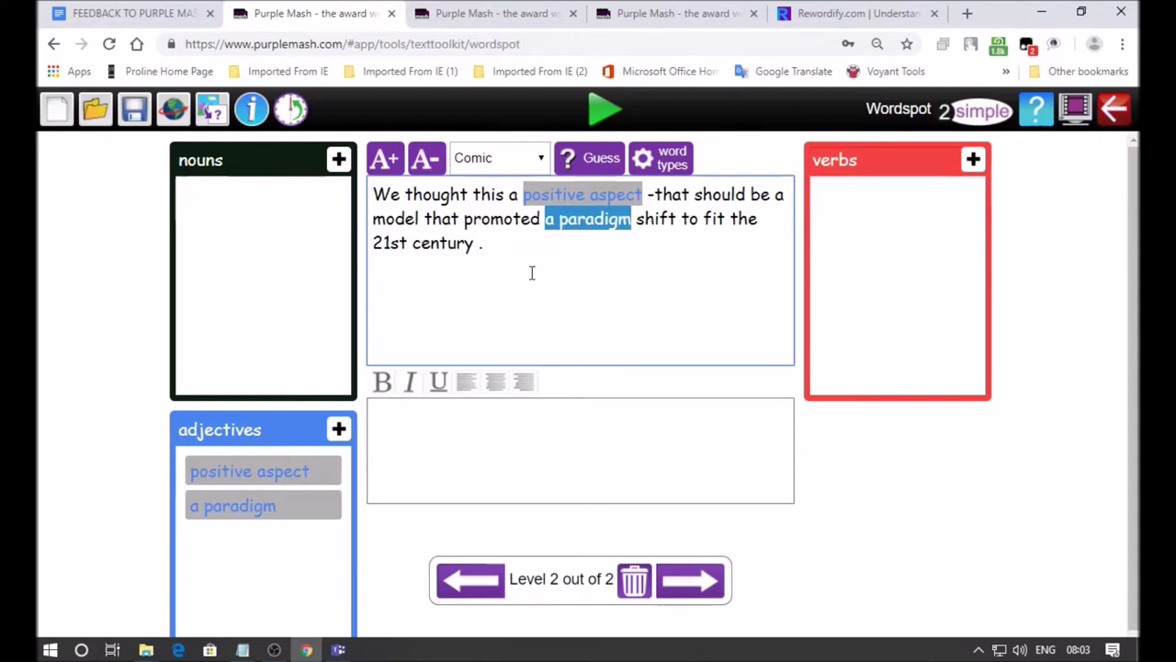
{"action": "left_click_drag", "start_coordinate": [373, 243], "coordinate": [414, 241]}
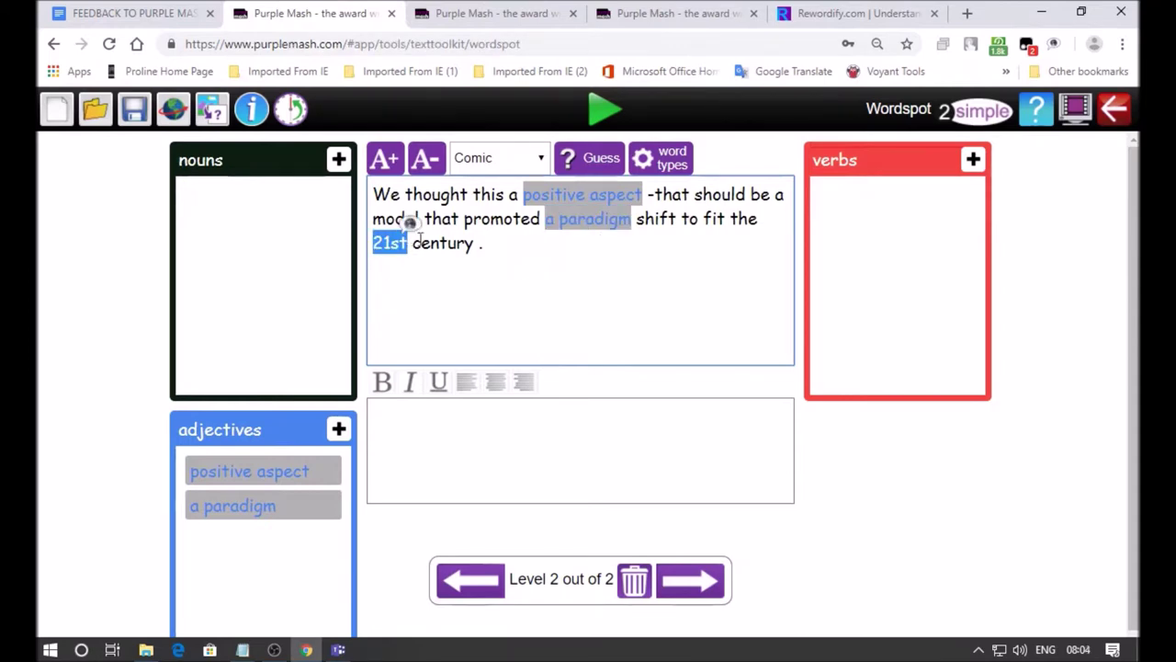
{"action": "left_click", "coordinate": [338, 431]}
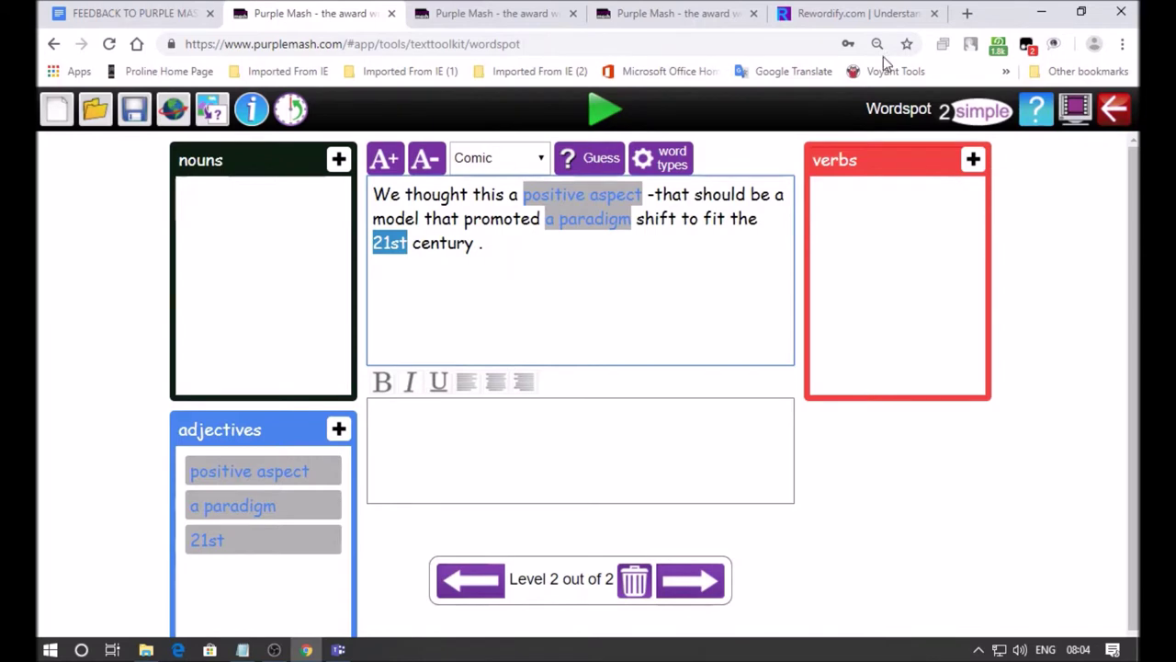
{"action": "left_click", "coordinate": [840, 14]}
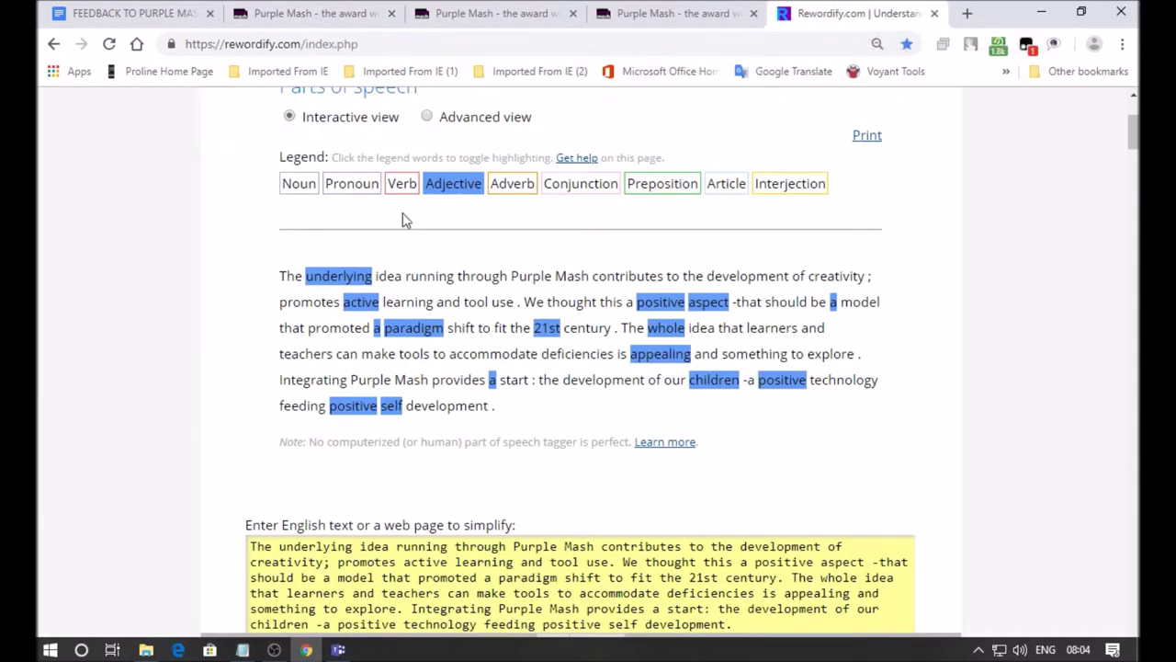
Switch Rewordify's highlighting from adjectives to nouns and check the second sentence.
{"action": "left_click", "coordinate": [297, 189]}
{"action": "left_click", "coordinate": [443, 189]}
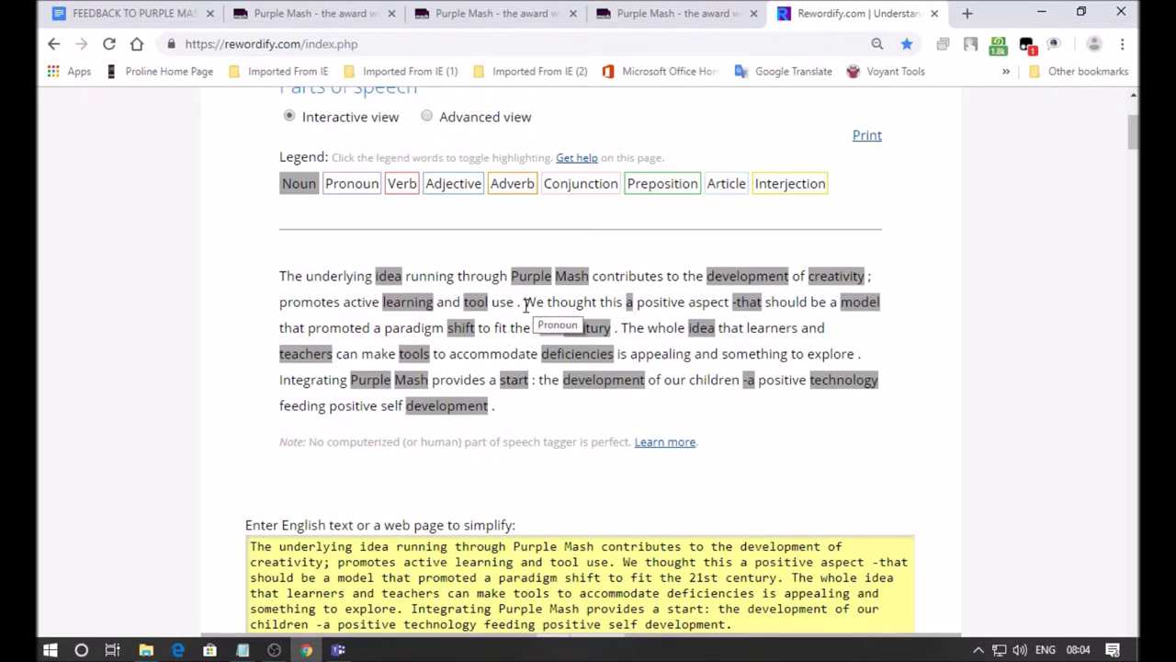
{"action": "left_click_drag", "start_coordinate": [525, 304], "coordinate": [615, 328]}
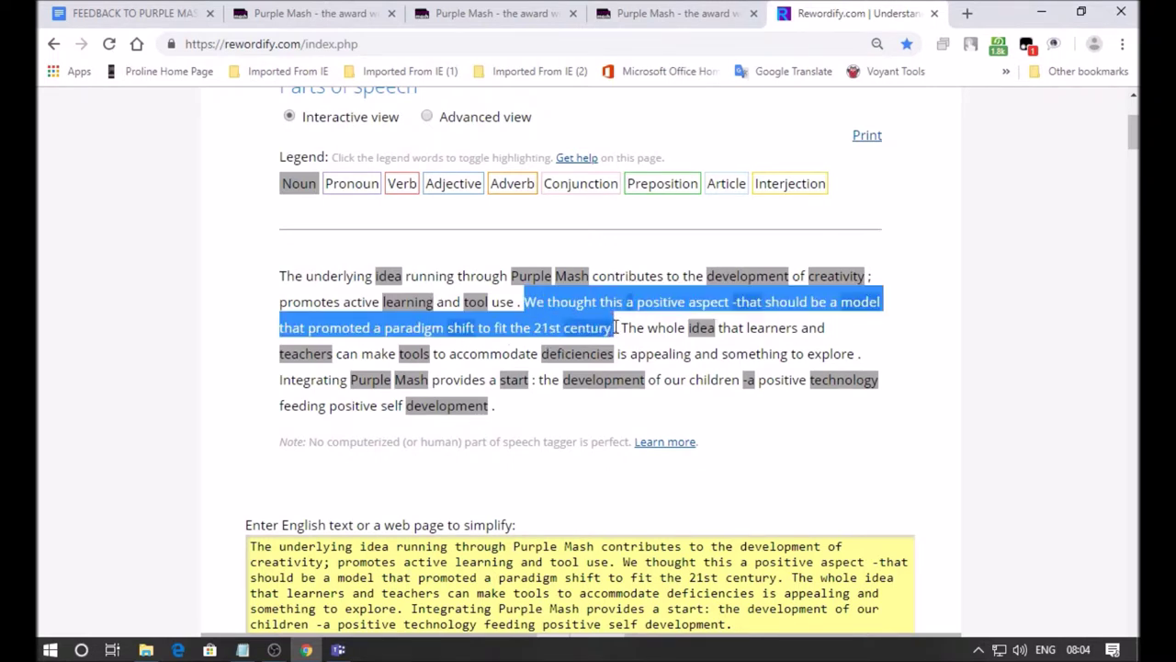
{"action": "left_click", "coordinate": [604, 306]}
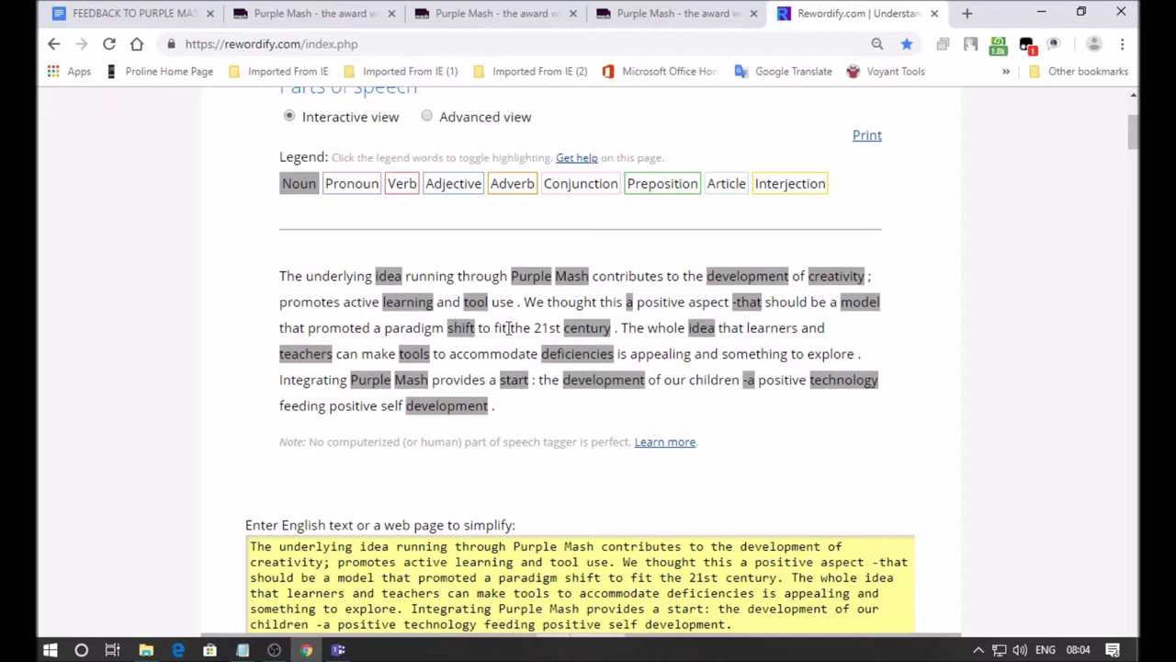
Add shift and model to the Level 2 nouns list, then highlight verbs in Rewordify.
{"action": "left_click", "coordinate": [262, 14]}
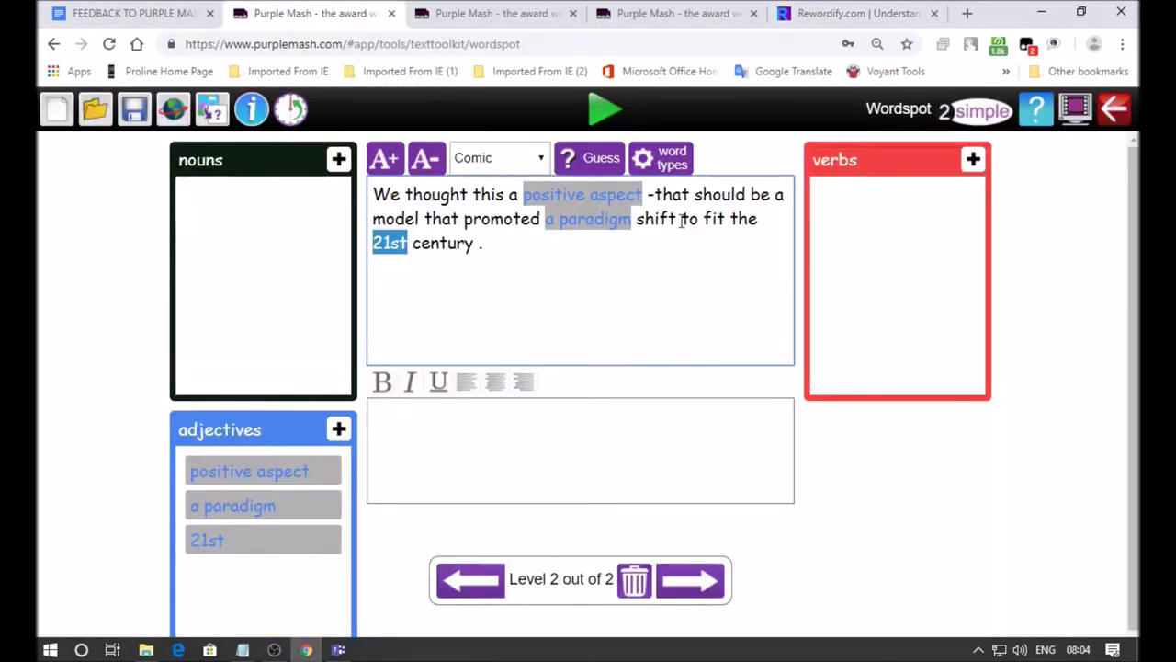
{"action": "left_click", "coordinate": [649, 219]}
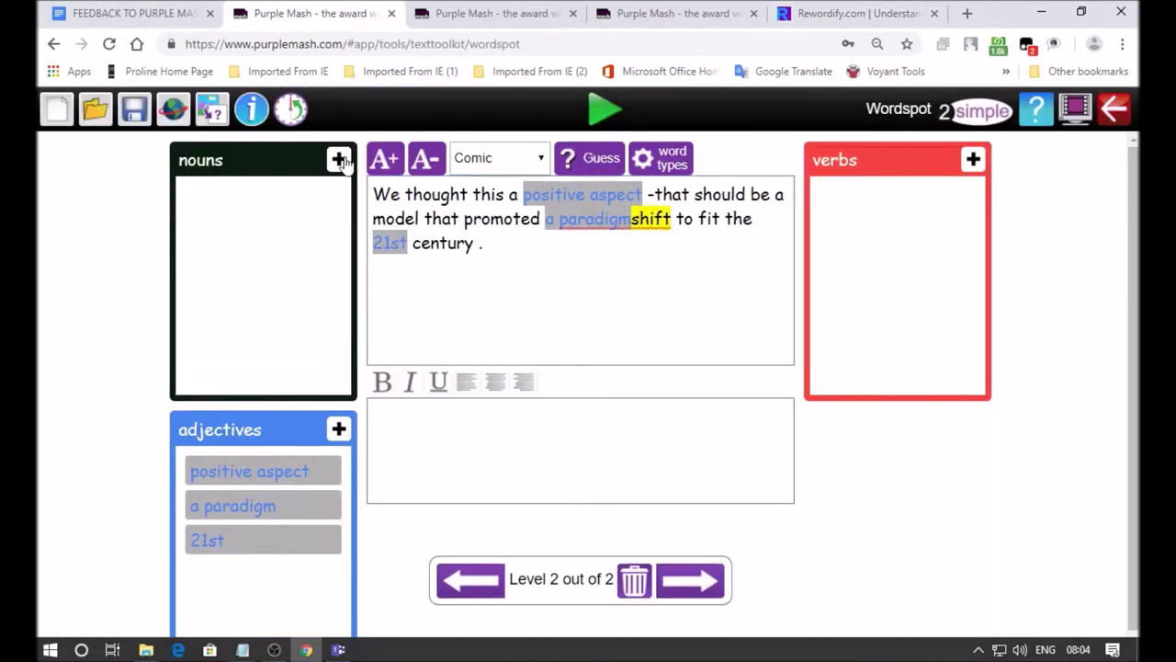
{"action": "left_click", "coordinate": [338, 159]}
{"action": "left_click", "coordinate": [395, 219]}
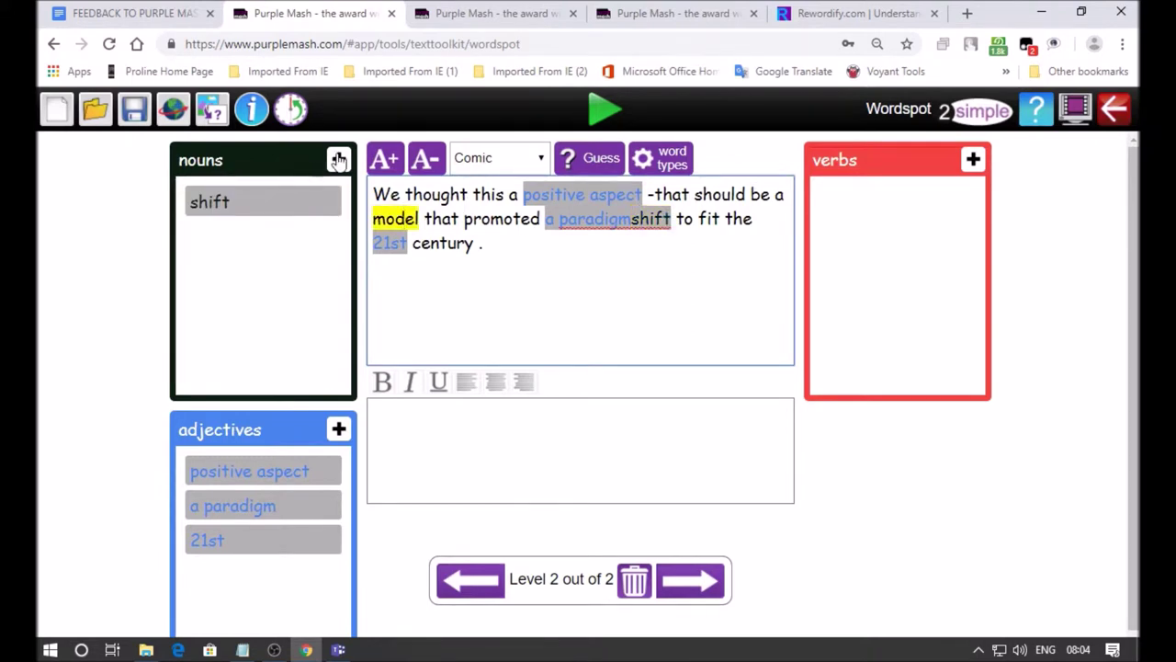
{"action": "left_click", "coordinate": [338, 159]}
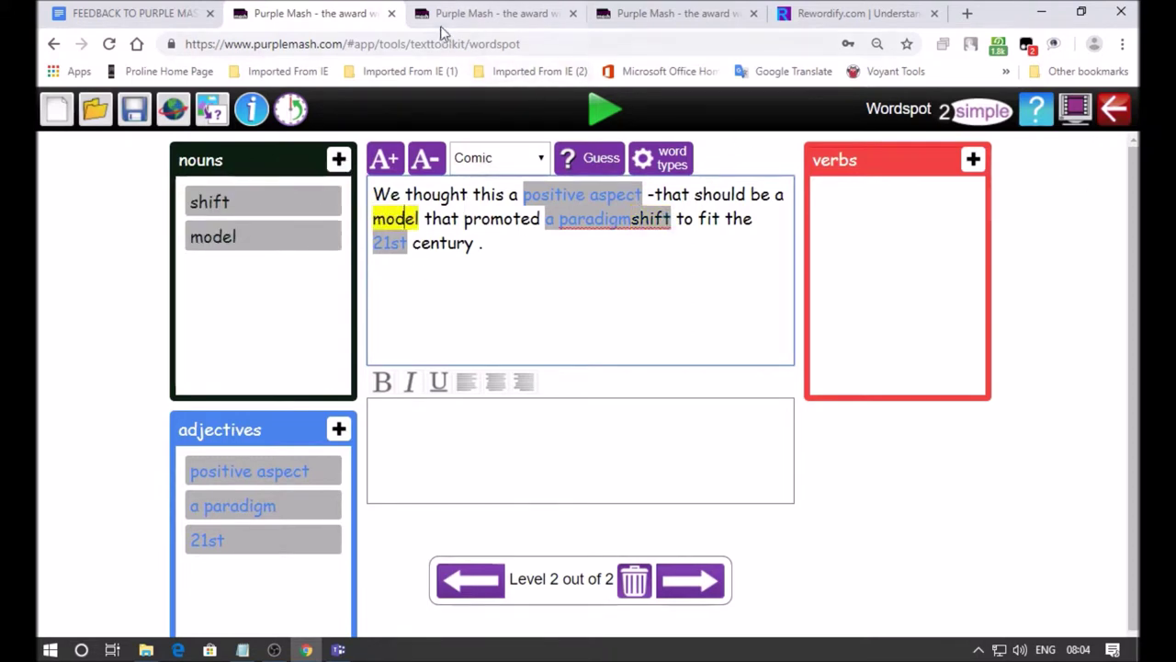
{"action": "left_click", "coordinate": [839, 22]}
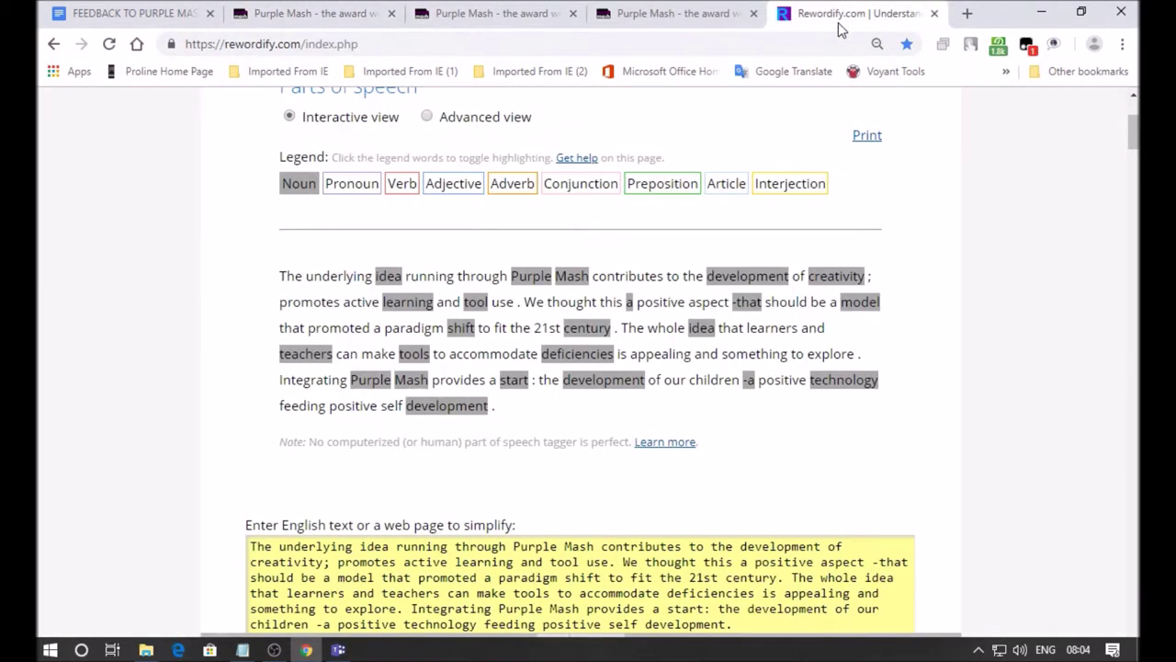
{"action": "left_click", "coordinate": [404, 187]}
Add thought, should be, promoted and to fit to level 2's verbs list, then create level 3.
{"action": "left_click", "coordinate": [309, 186]}
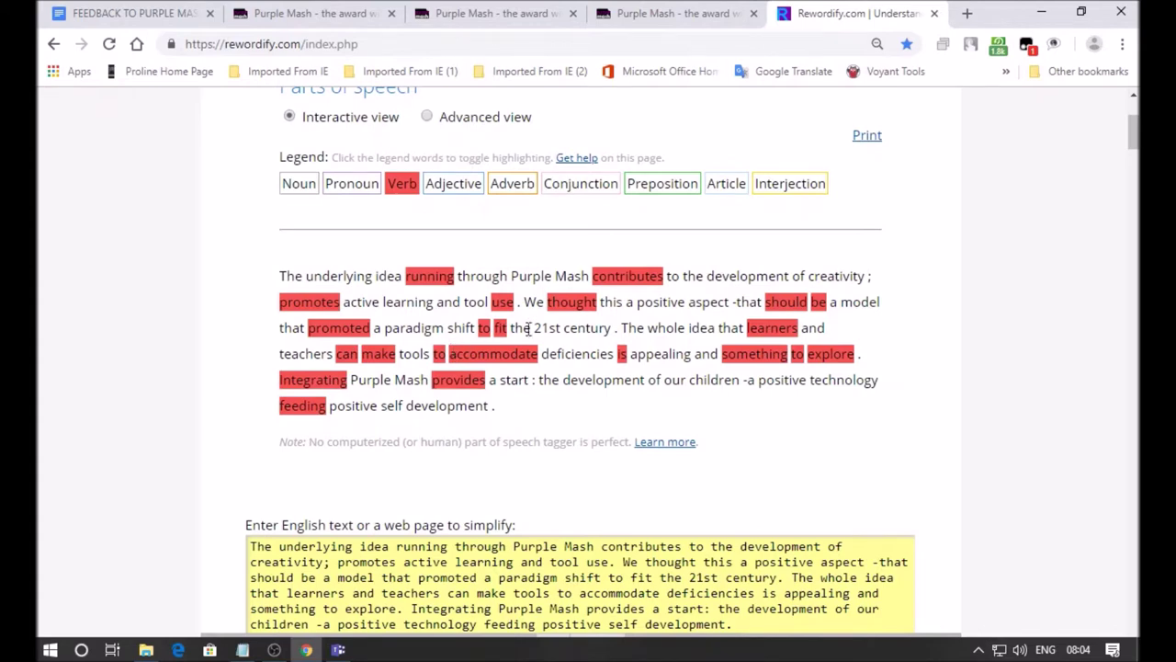
{"action": "left_click", "coordinate": [315, 15]}
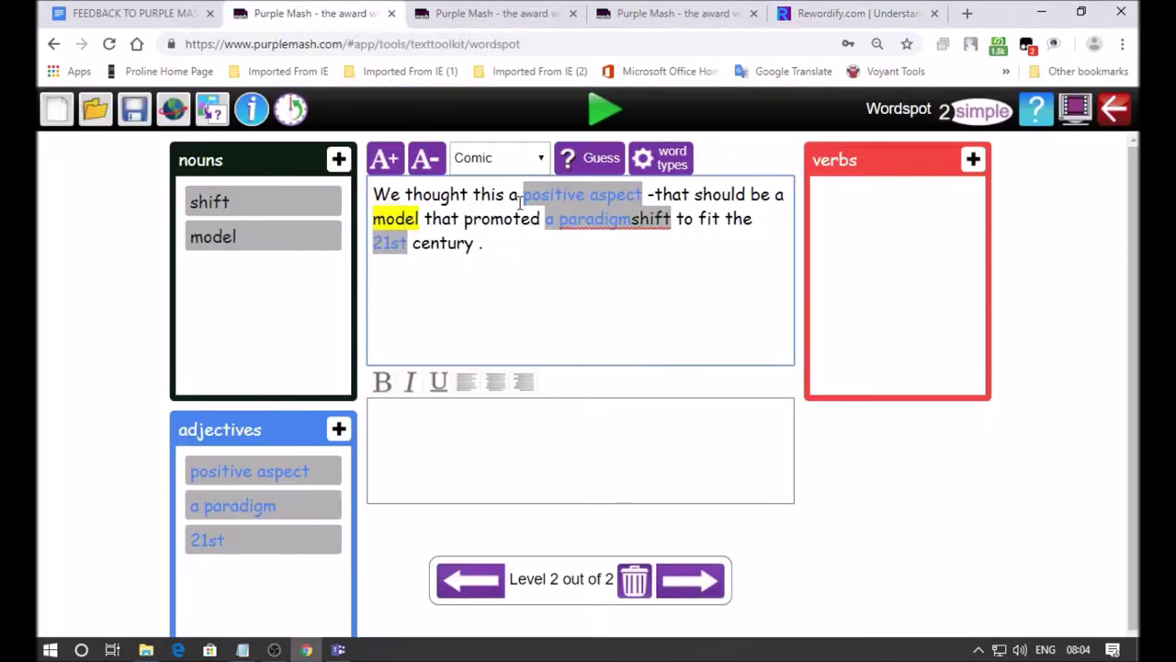
{"action": "left_click", "coordinate": [453, 196]}
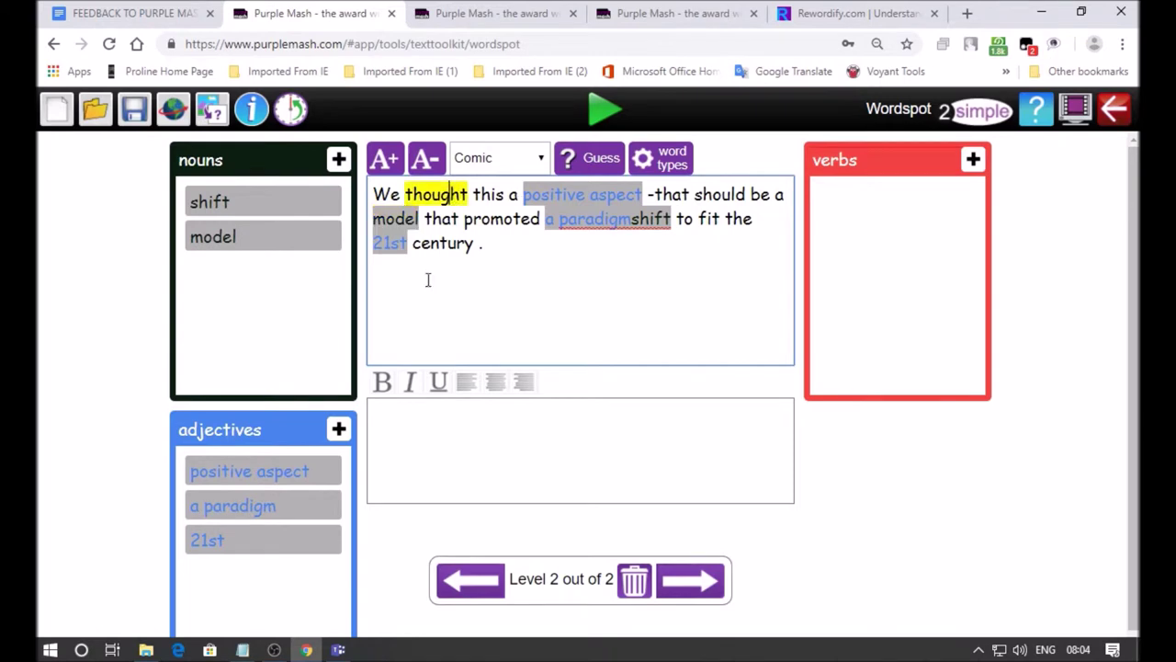
{"action": "left_click", "coordinate": [973, 160]}
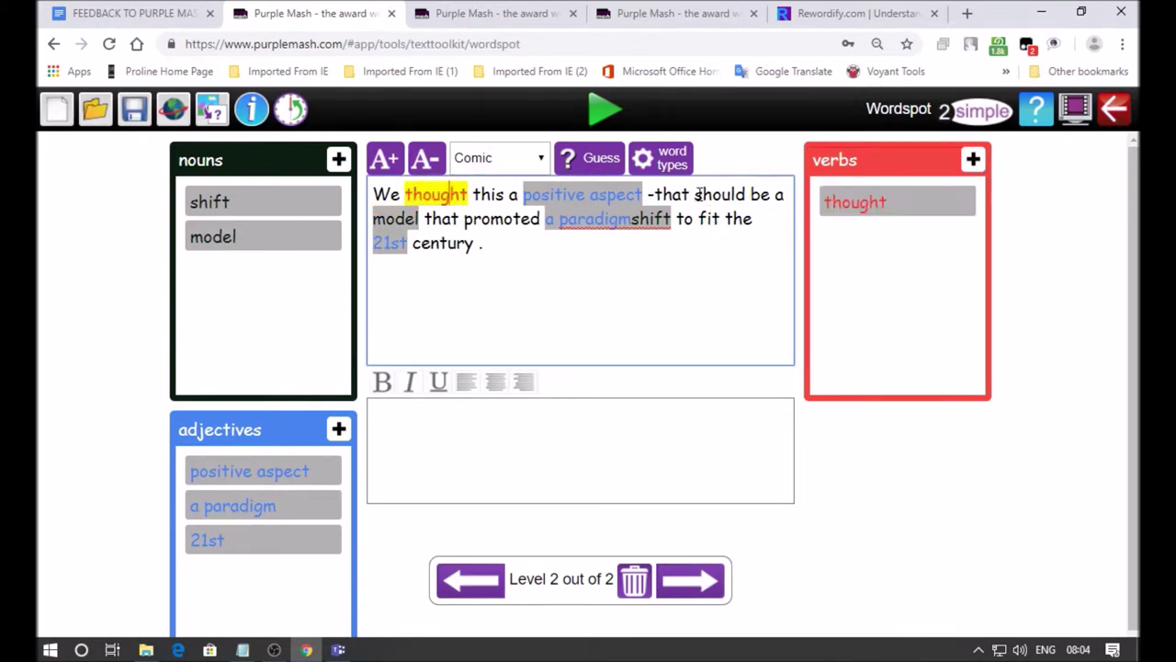
{"action": "left_click_drag", "start_coordinate": [697, 194], "coordinate": [818, 197]}
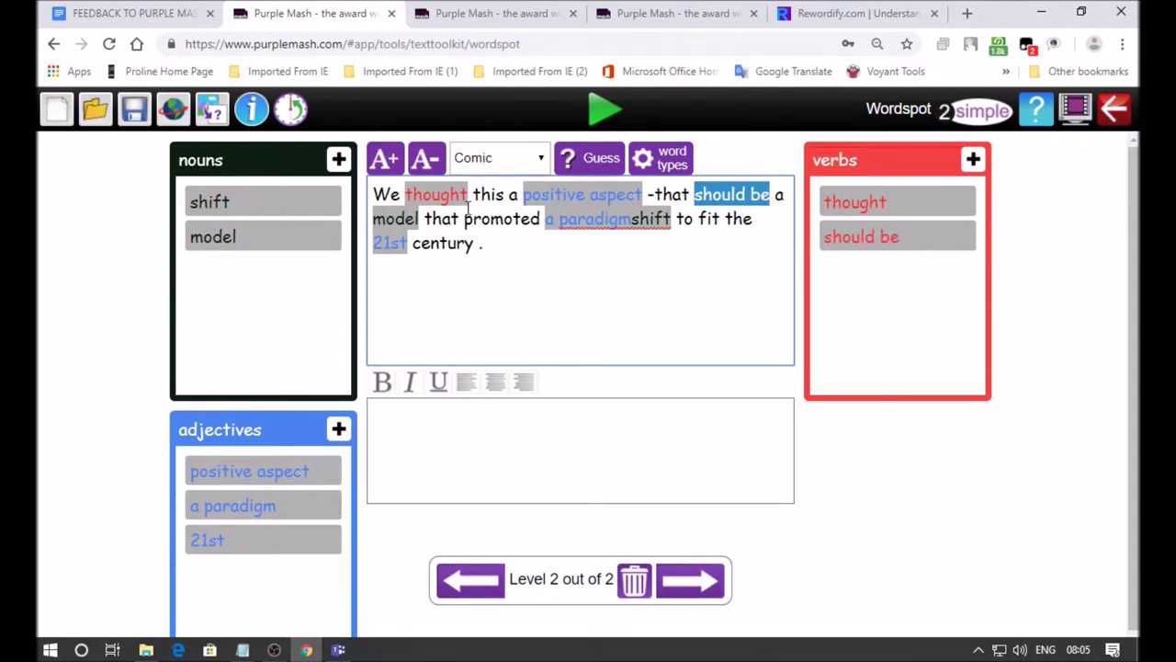
{"action": "left_click", "coordinate": [973, 160]}
{"action": "left_click_drag", "start_coordinate": [677, 218], "coordinate": [726, 220]}
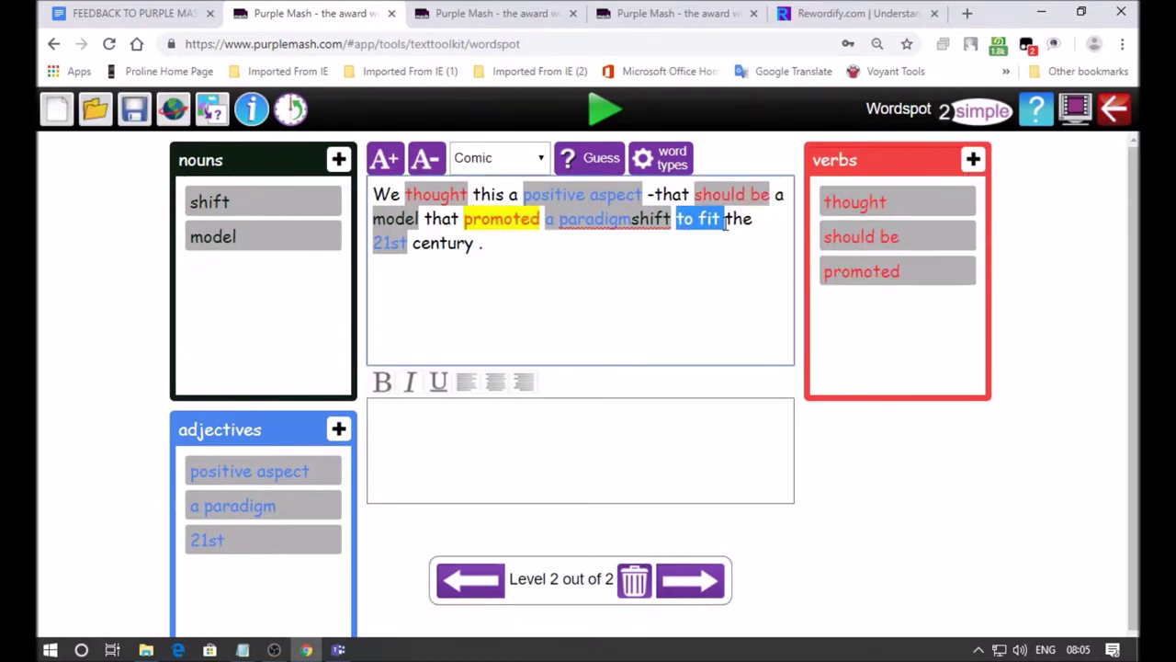
{"action": "left_click", "coordinate": [974, 160]}
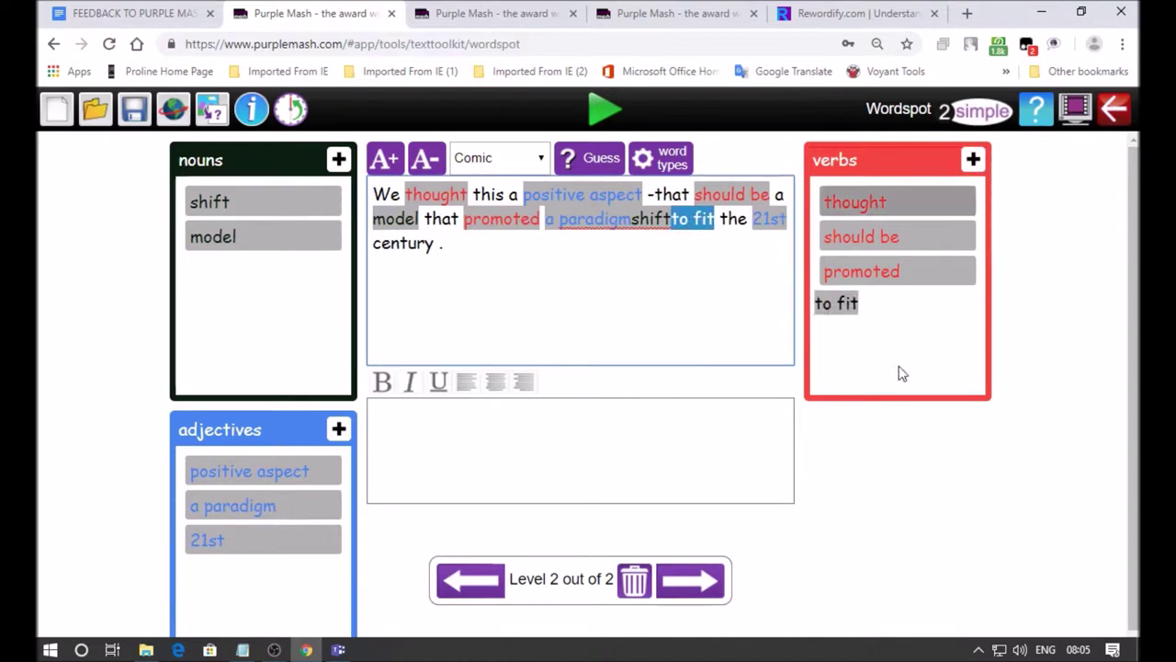
{"action": "left_click", "coordinate": [694, 581]}
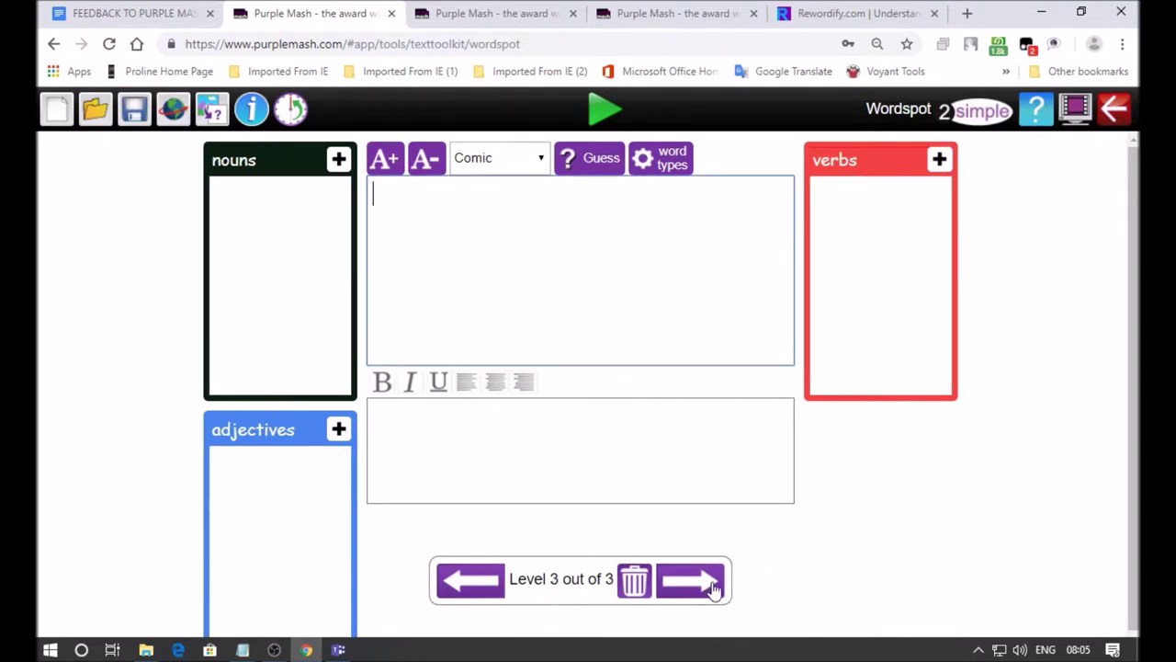
In Rewordify, highlight adjectives instead of verbs in the passage.
{"action": "left_click", "coordinate": [808, 14]}
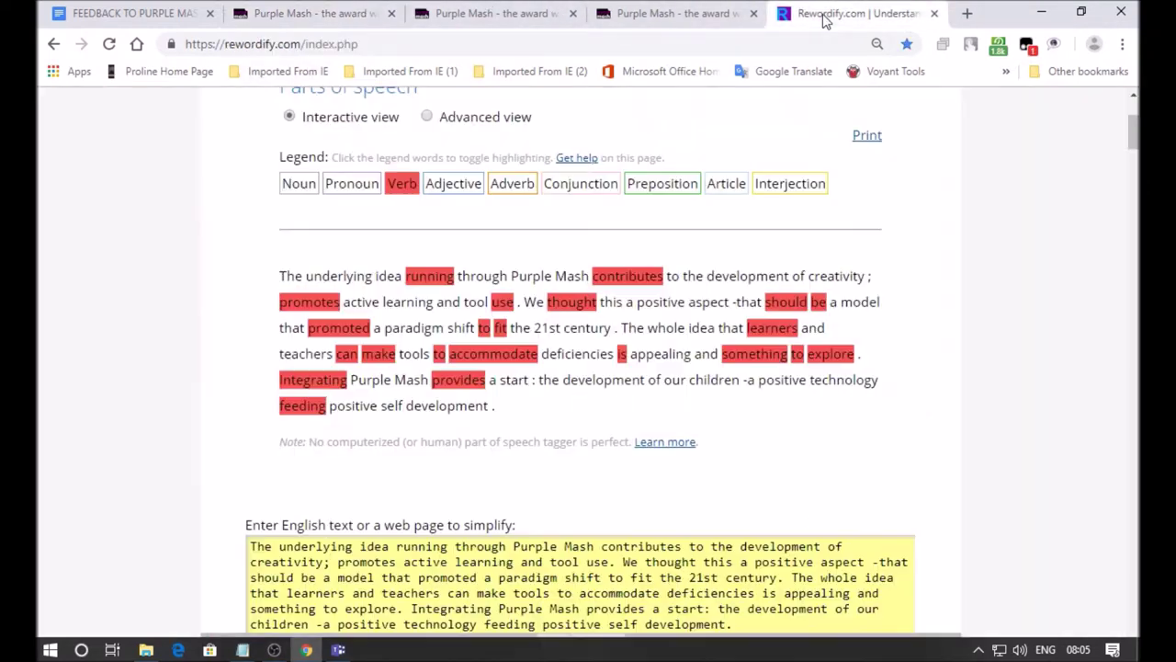
{"action": "left_click", "coordinate": [439, 188]}
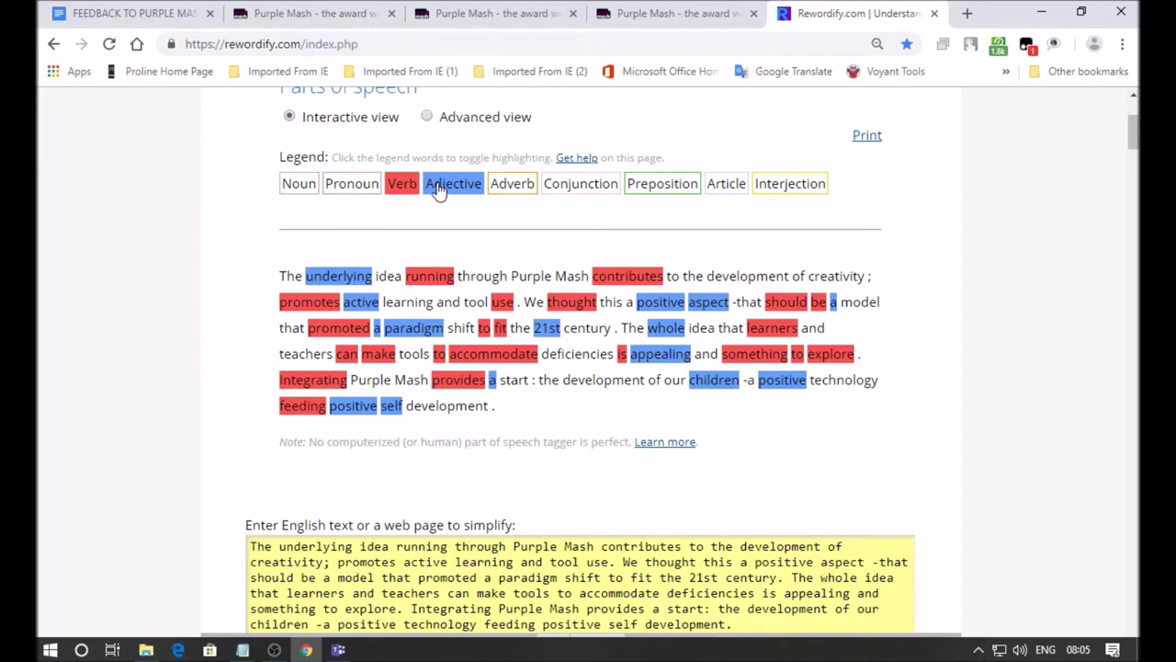
{"action": "left_click", "coordinate": [405, 189]}
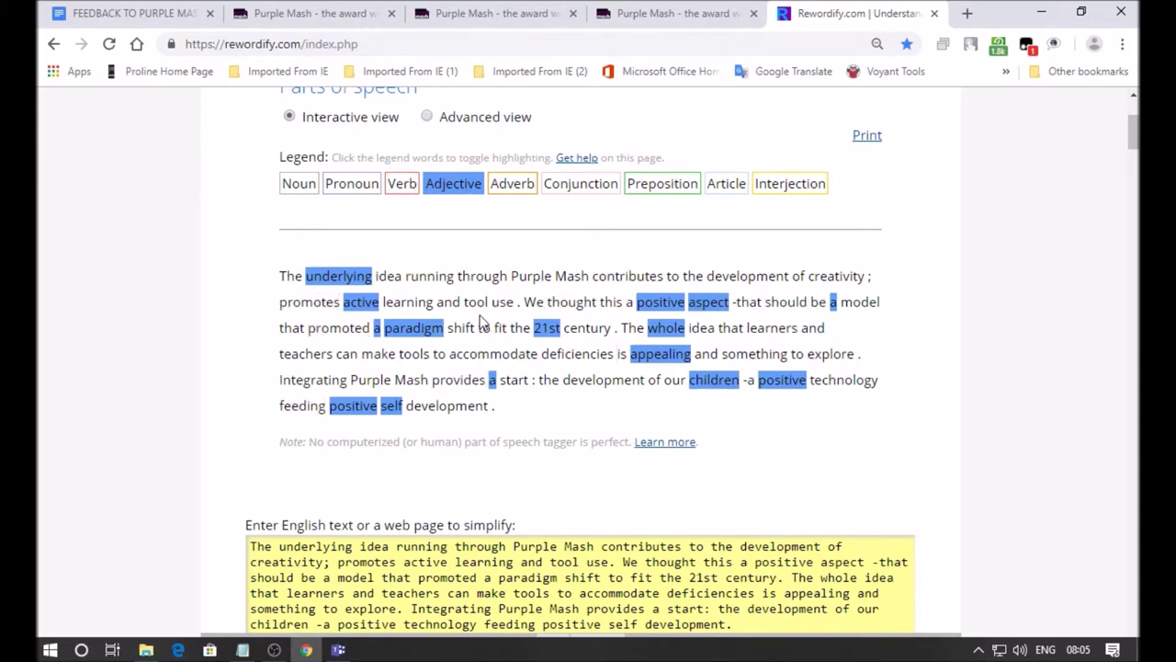
Return to Wordspot's empty level 3 text box and start exiting the editor.
{"action": "left_click", "coordinate": [315, 13]}
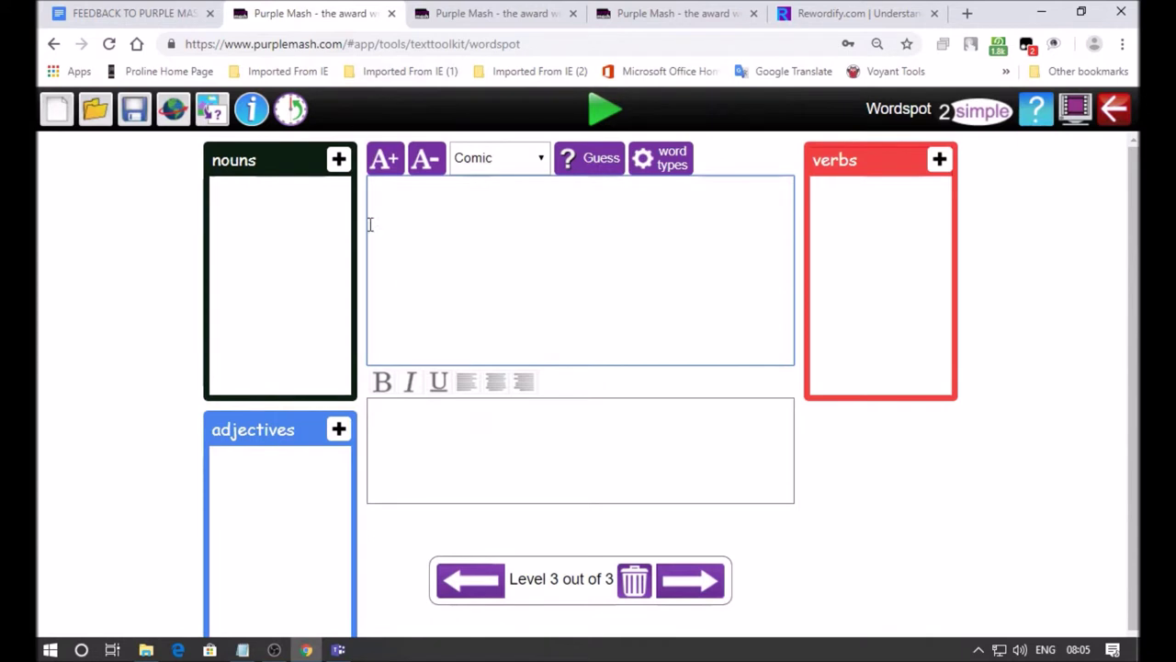
{"action": "left_click", "coordinate": [433, 309]}
{"action": "left_click", "coordinate": [1113, 108]}
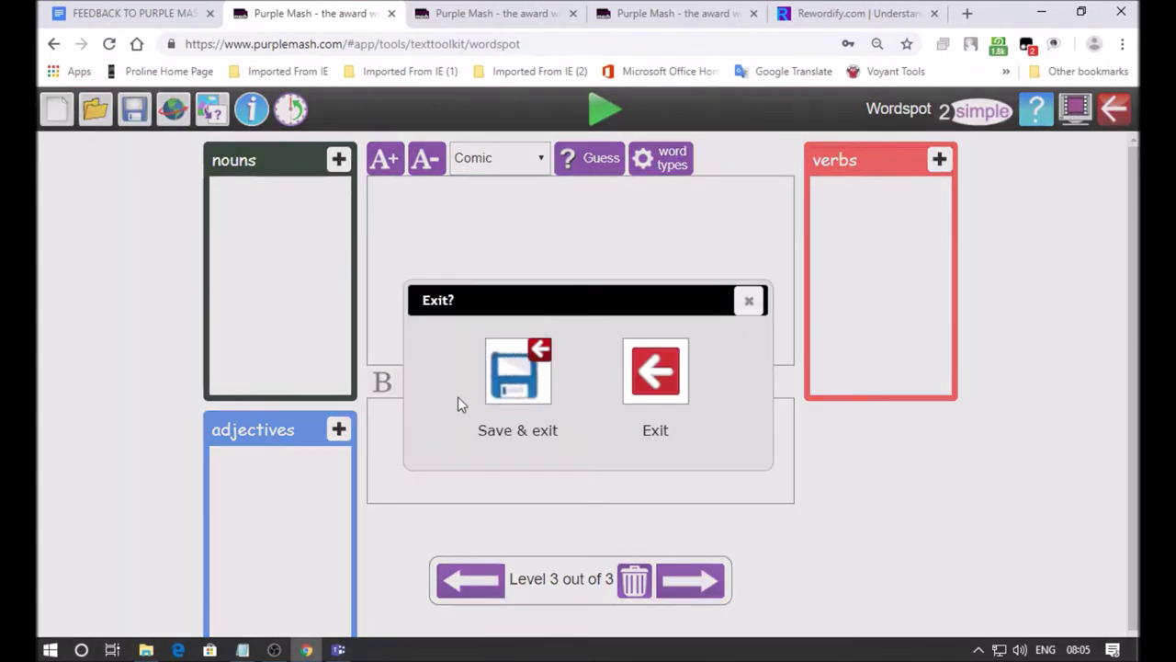
Save the Wordspot activity as 'SampleForTeachers' in the Staff Training folder.
{"action": "left_click", "coordinate": [521, 389]}
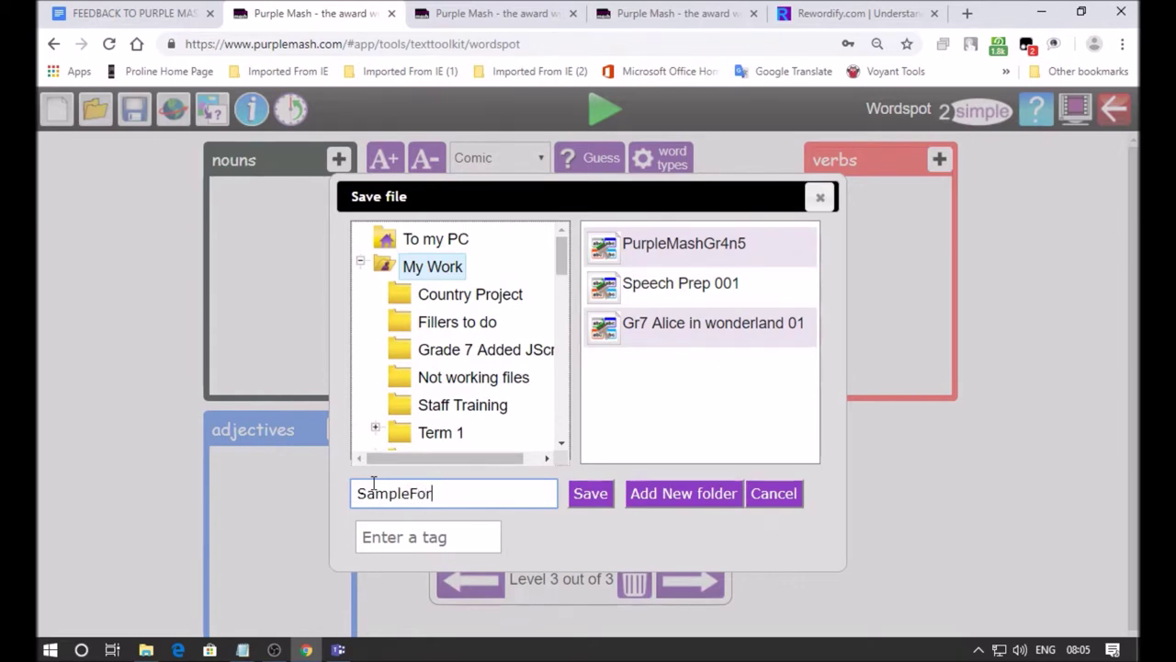
{"action": "type", "text": "SampleForTeachers"}
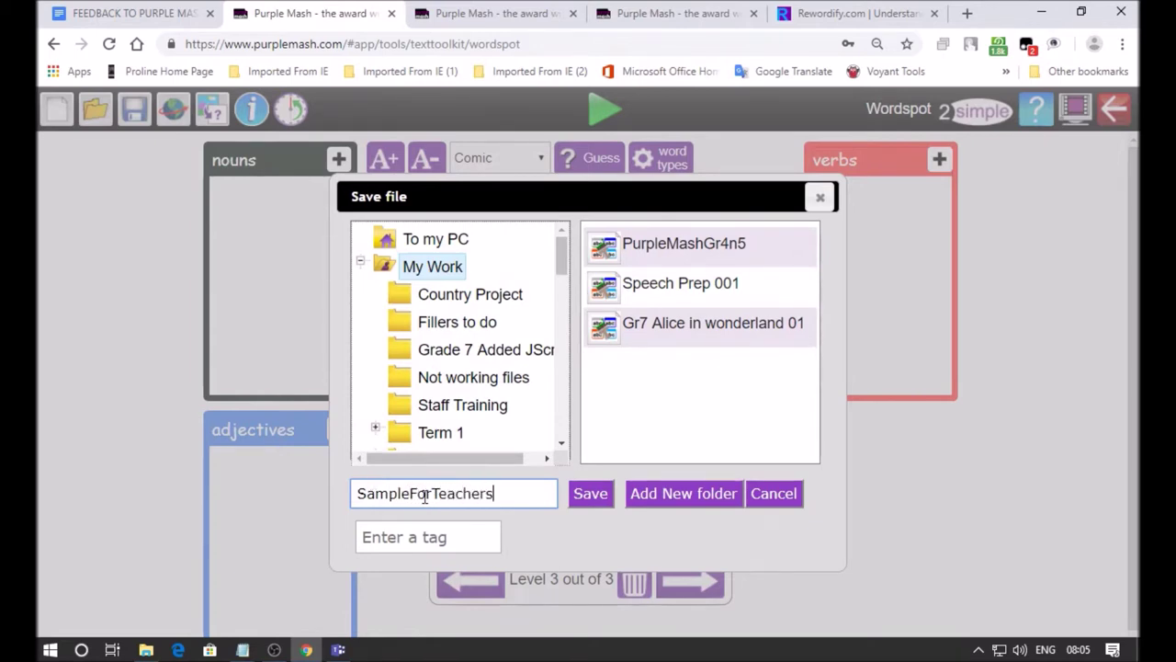
{"action": "left_click", "coordinate": [405, 413]}
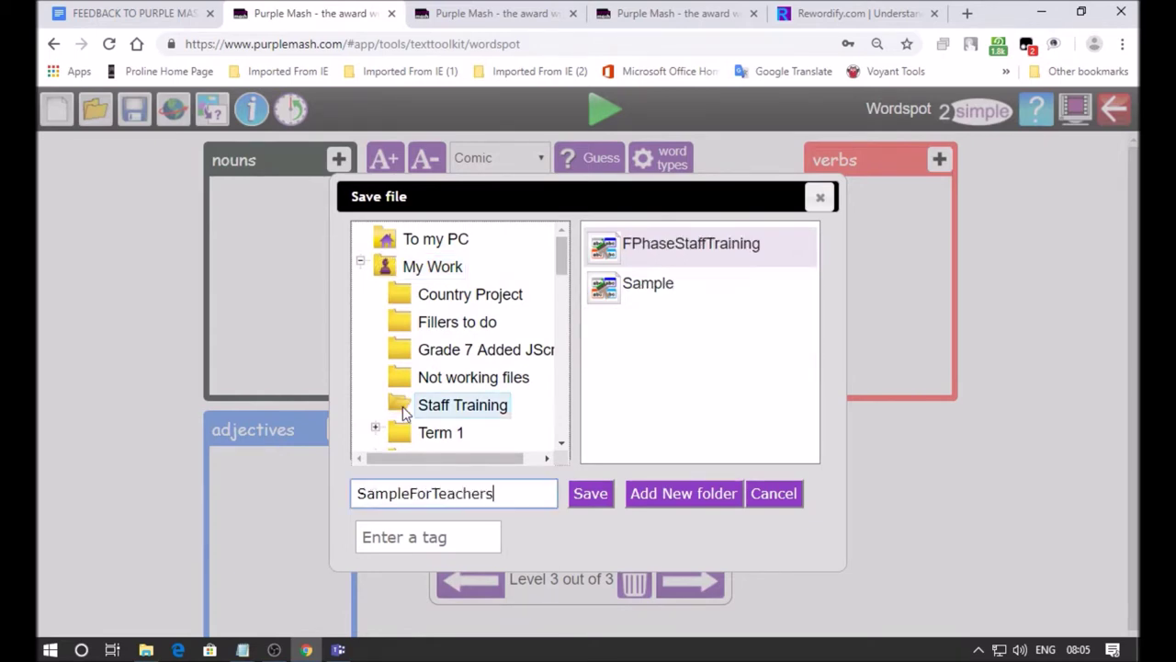
{"action": "left_click", "coordinate": [511, 492]}
{"action": "left_click", "coordinate": [591, 493]}
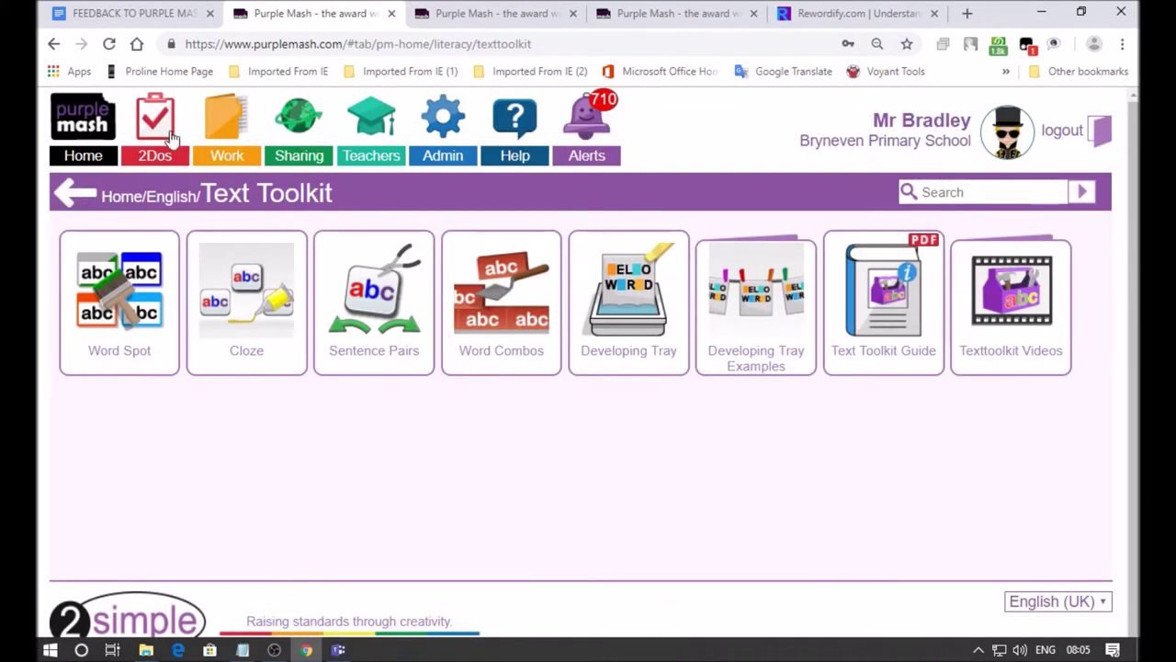
Reopen SampleForTeachers from the Staff Training folder under My Work.
{"action": "left_click", "coordinate": [239, 156]}
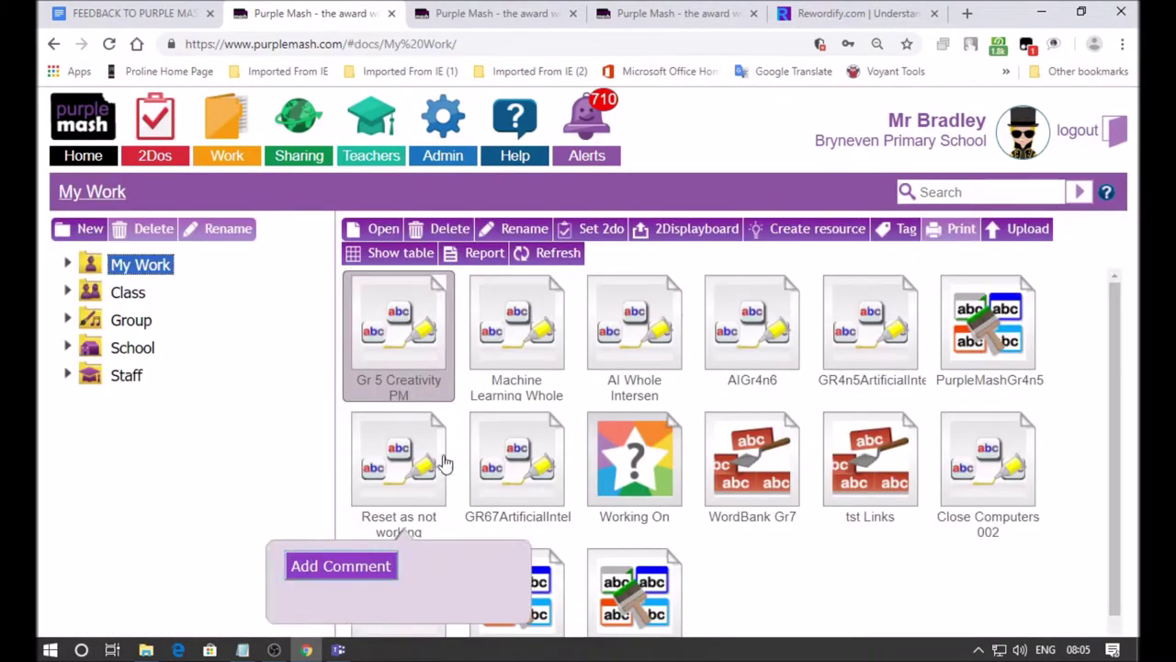
{"action": "left_click", "coordinate": [66, 264]}
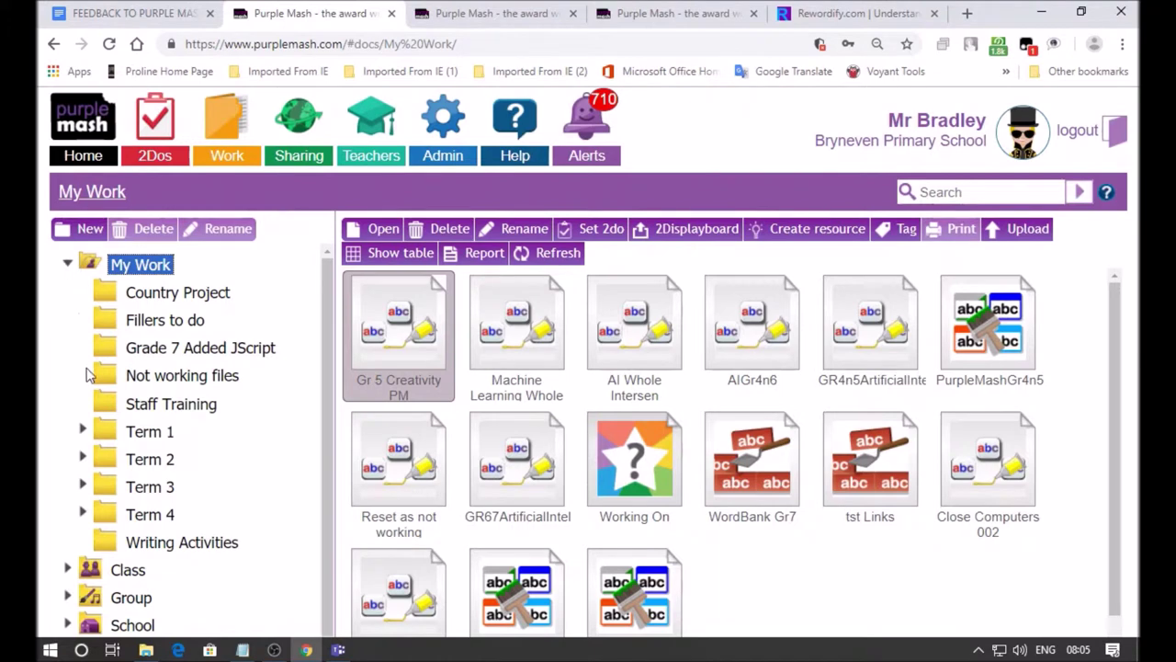
{"action": "left_click", "coordinate": [111, 407]}
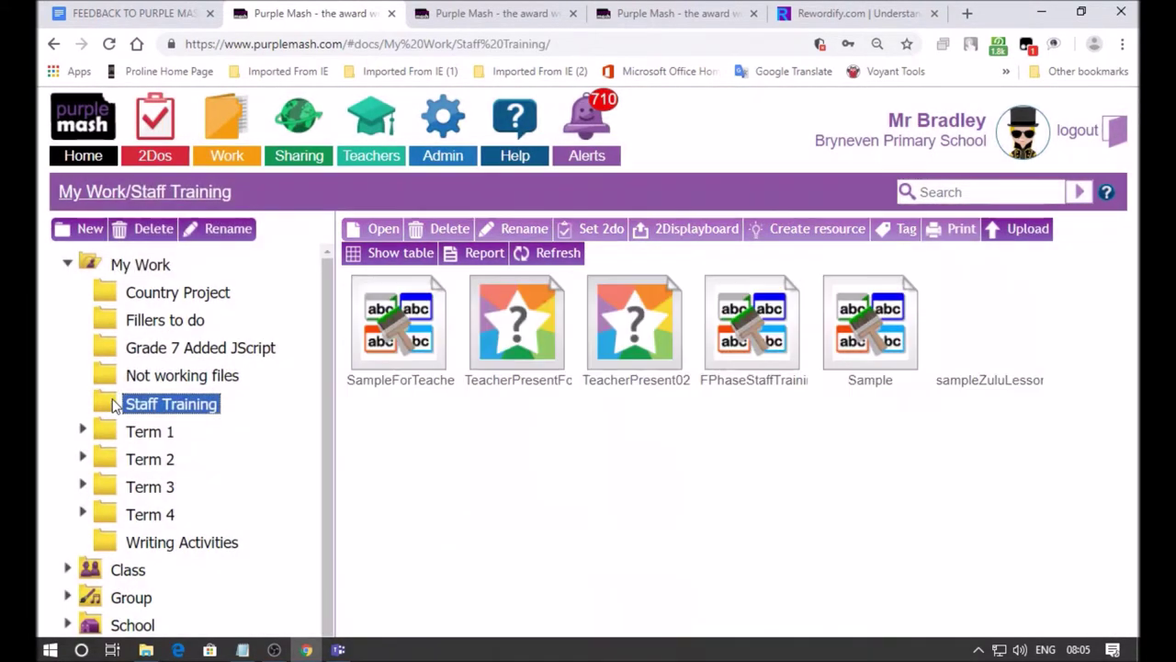
{"action": "left_click", "coordinate": [413, 355]}
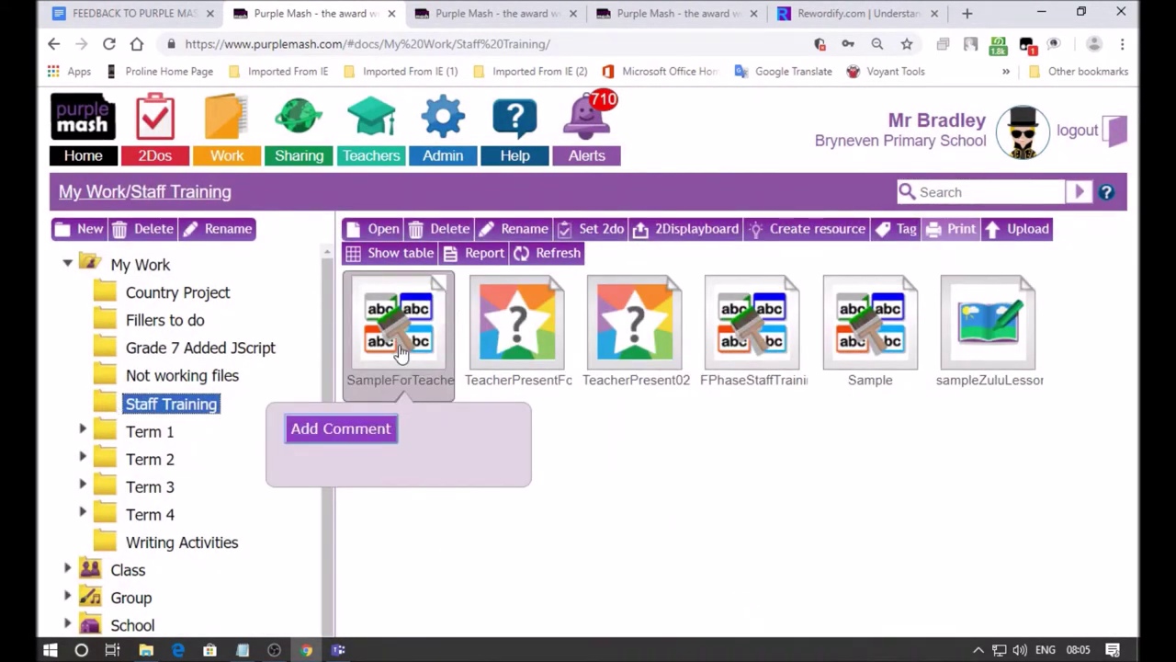
{"action": "left_click", "coordinate": [373, 229]}
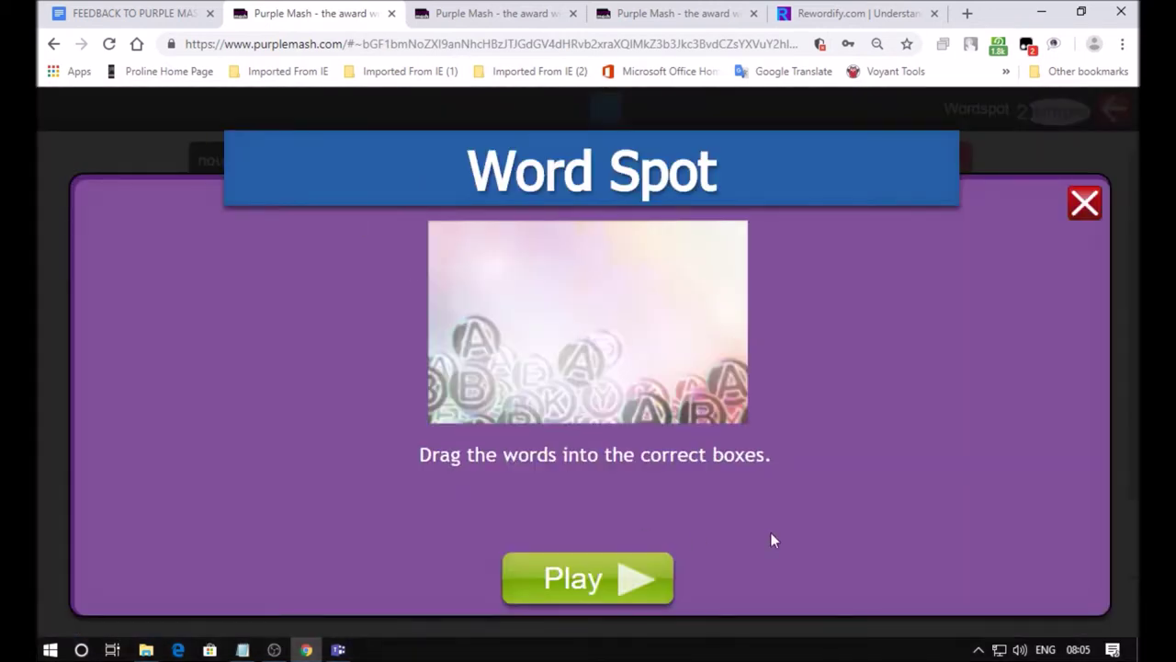
Set the activity's time limit to 2 minutes, then exit back to the Staff Training folder.
{"action": "left_click", "coordinate": [1085, 204]}
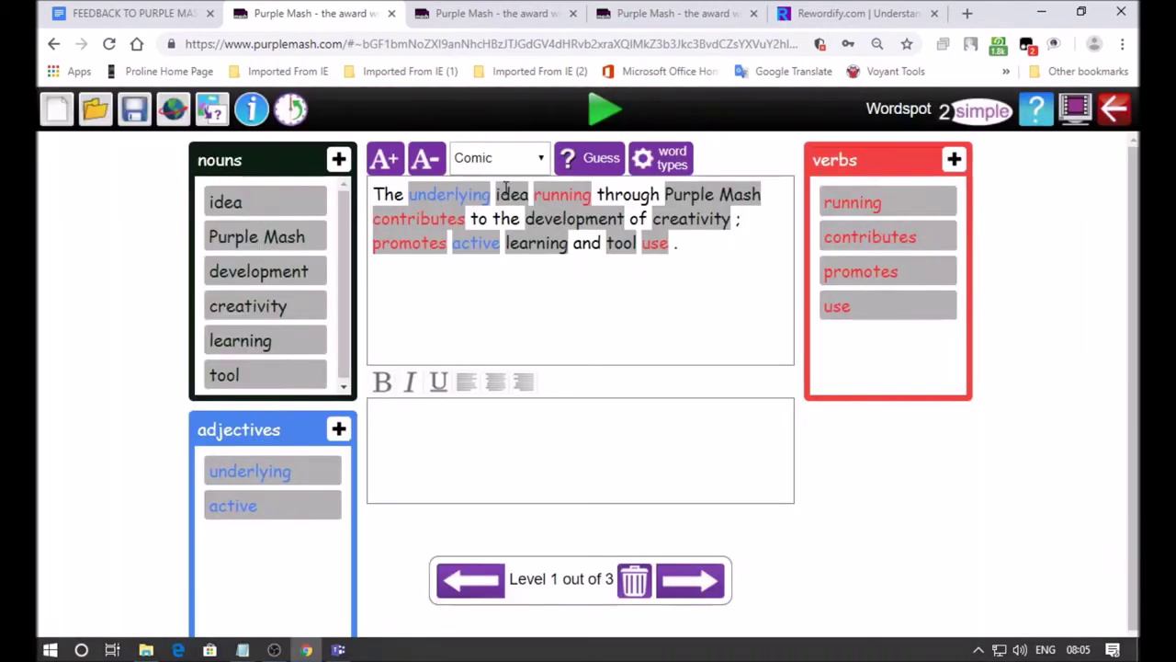
{"action": "left_click", "coordinate": [251, 108]}
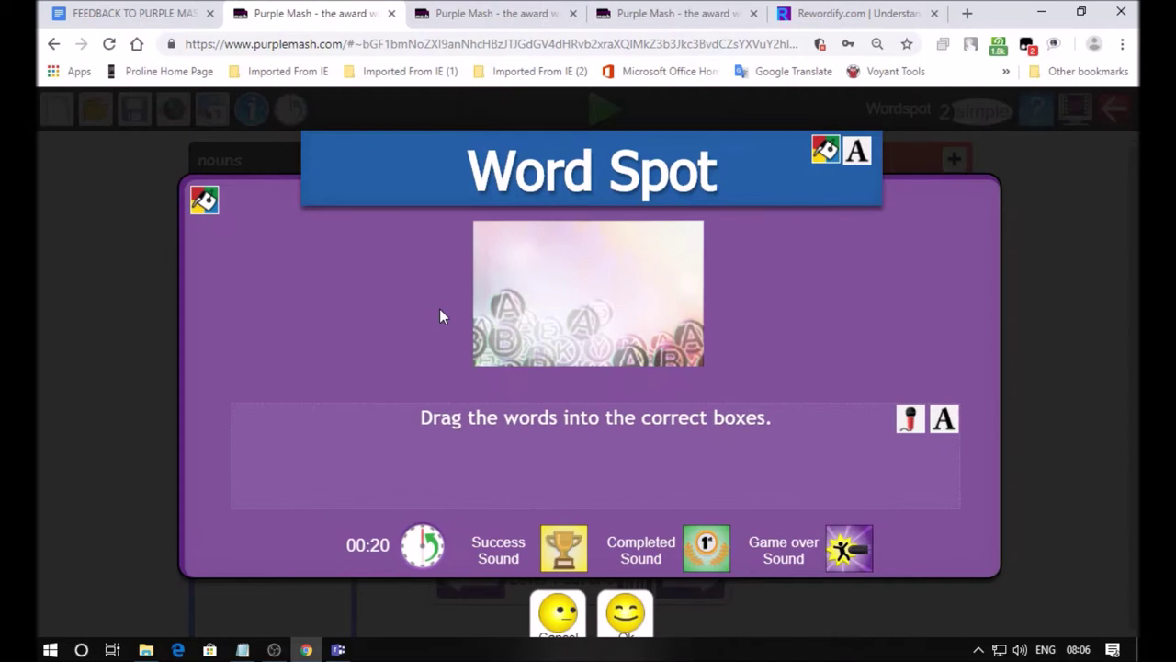
{"action": "left_click", "coordinate": [422, 546]}
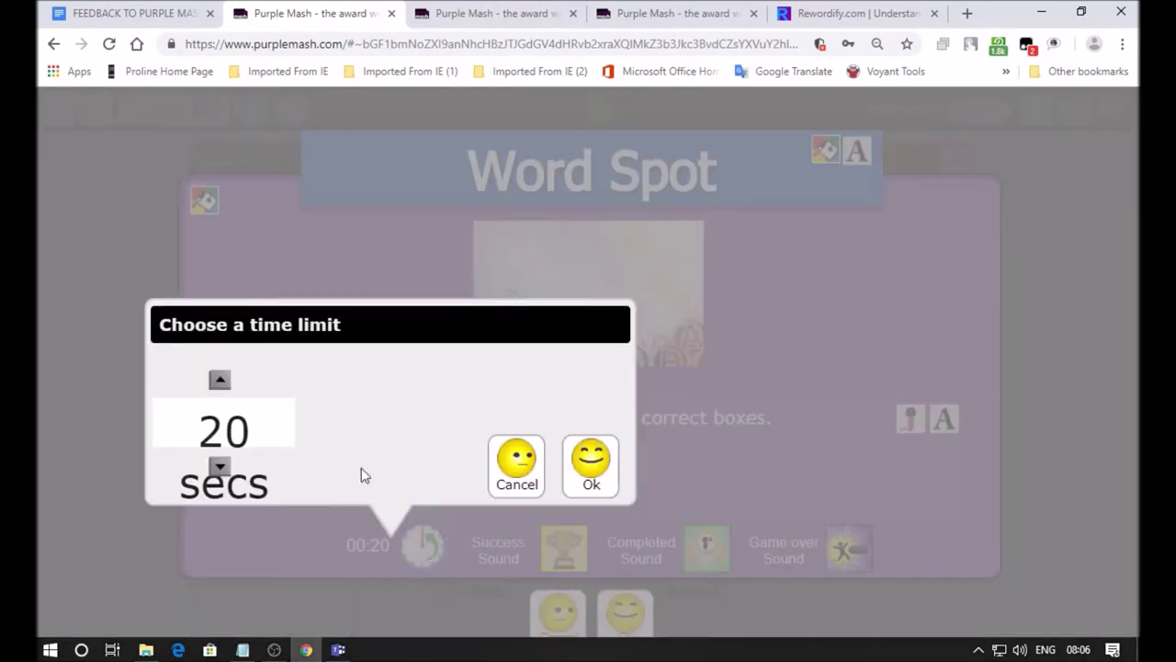
{"action": "left_click", "coordinate": [219, 380]}
{"action": "left_click", "coordinate": [219, 379]}
{"action": "left_click", "coordinate": [219, 380]}
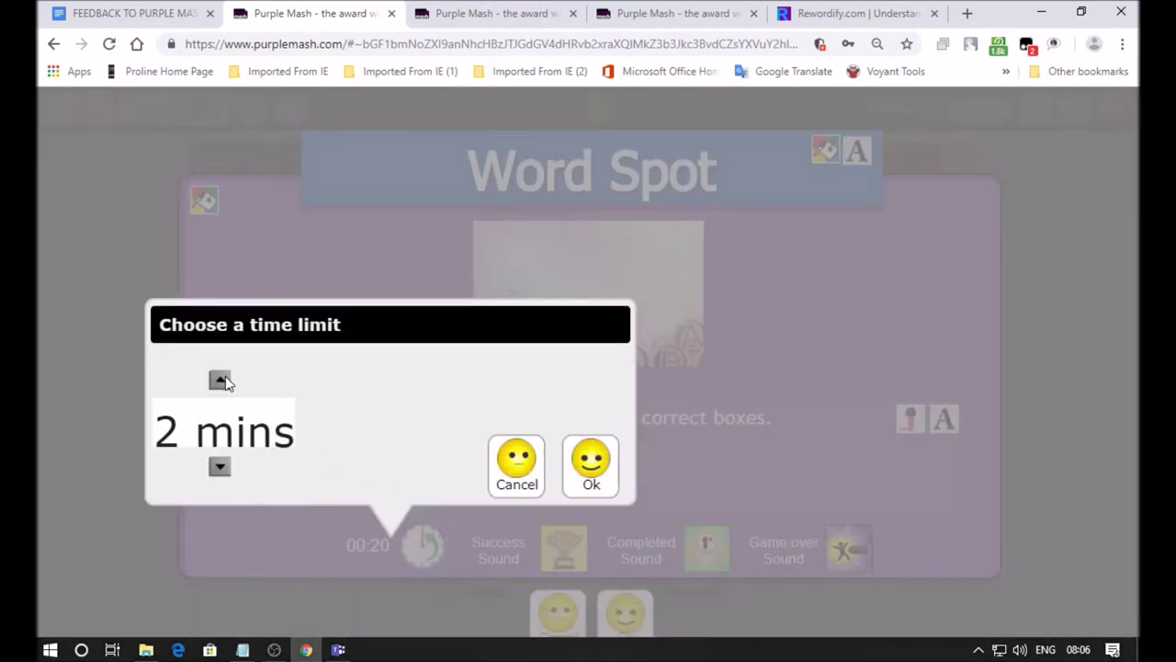
{"action": "left_click", "coordinate": [591, 464]}
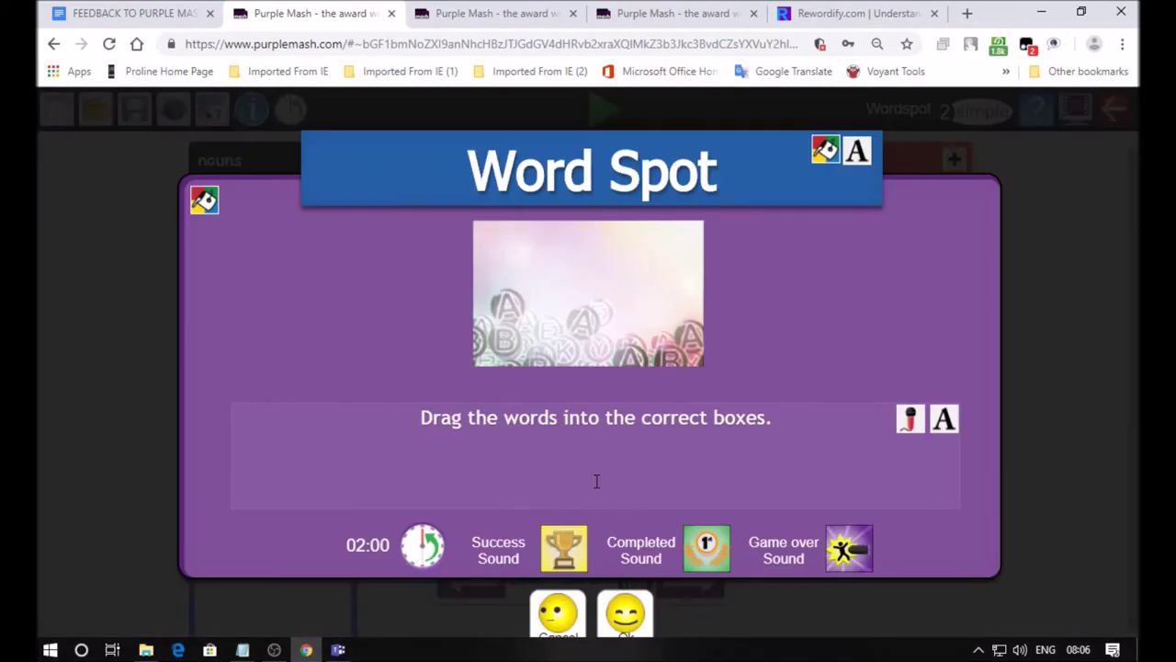
{"action": "left_click", "coordinate": [626, 614]}
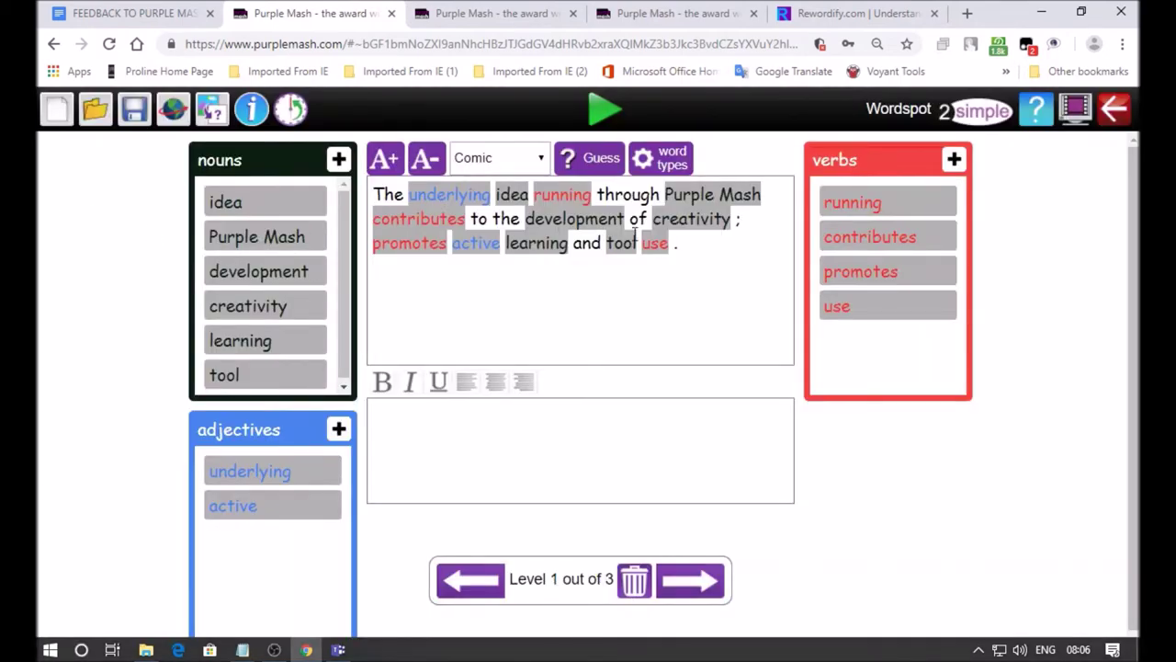
{"action": "left_click", "coordinate": [1114, 110]}
{"action": "left_click", "coordinate": [656, 373]}
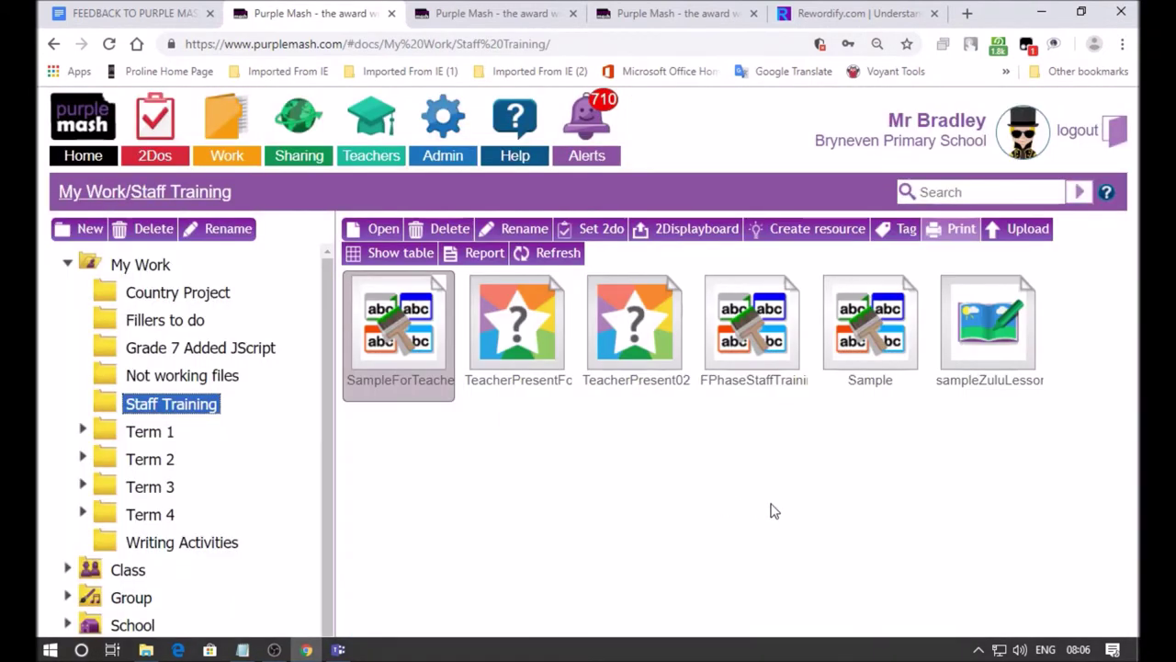